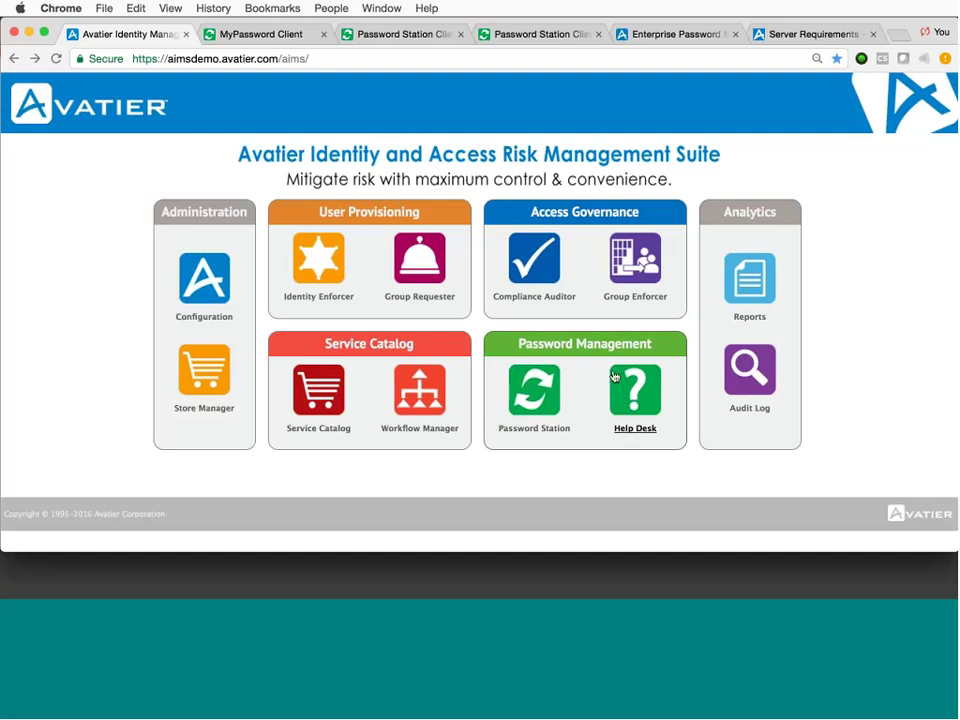
Browse the Cox, Iona College and Build-A-Bear customer examples, then launch Password Station from the AIMS dashboard.
click(270, 35)
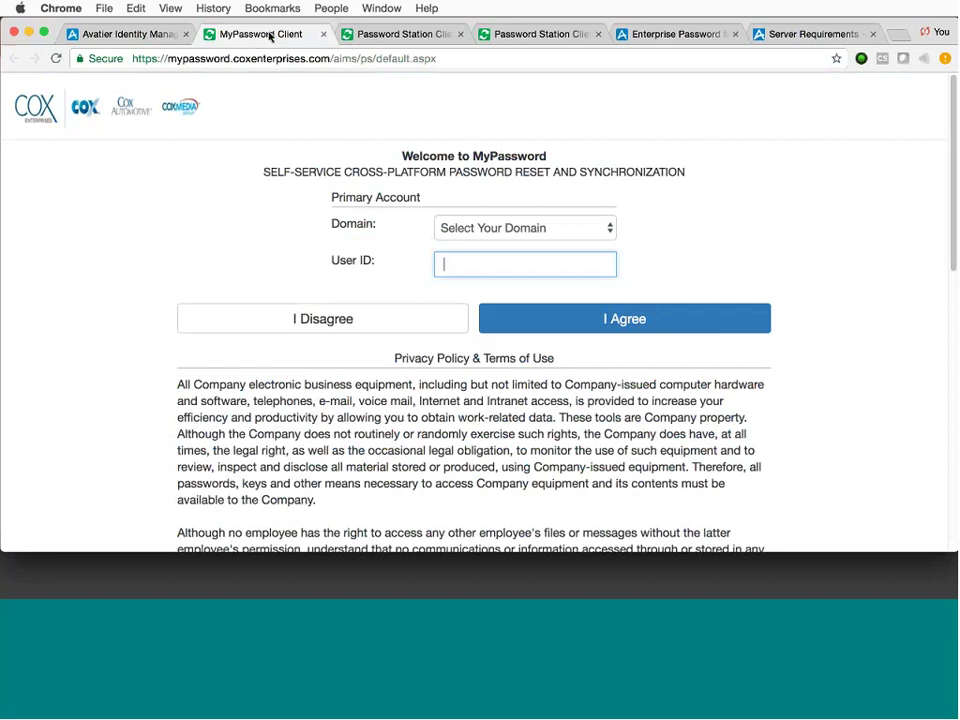
click(356, 36)
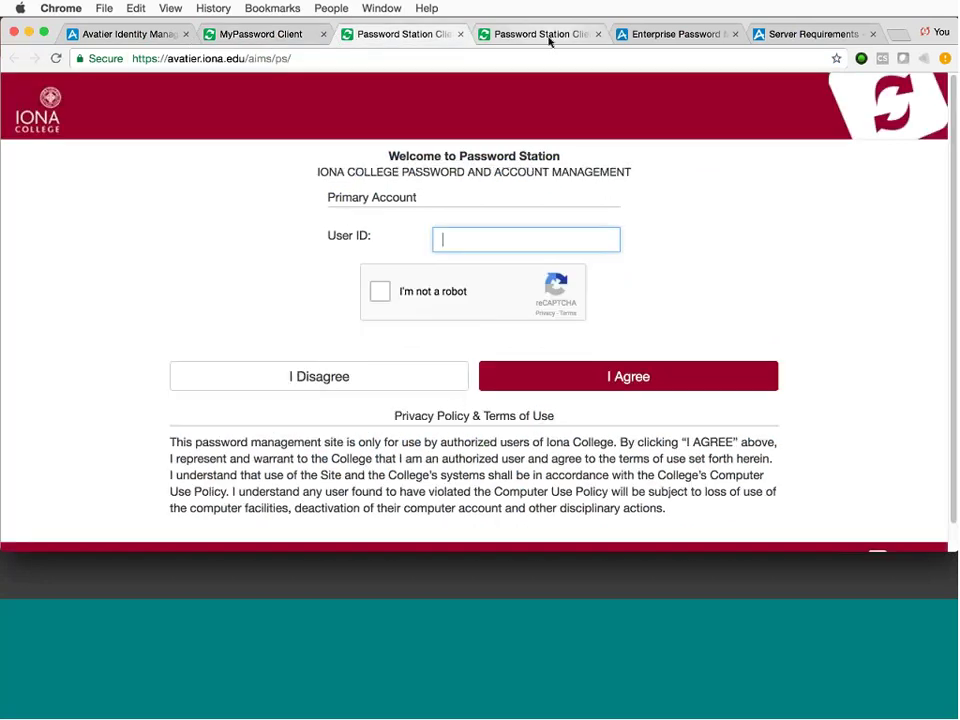
click(549, 38)
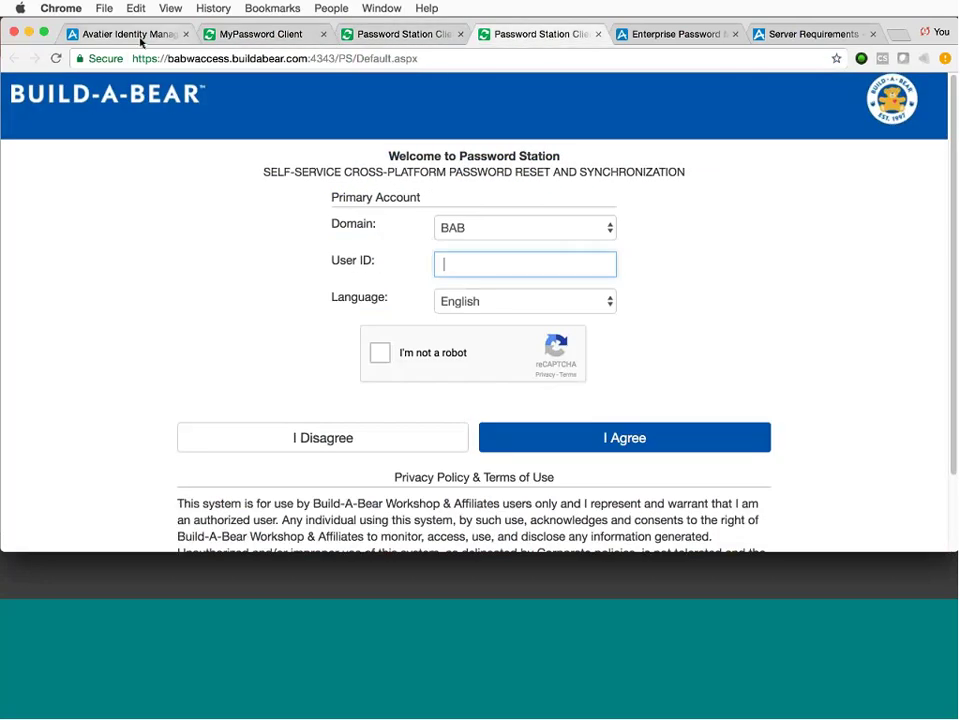
click(150, 38)
click(512, 393)
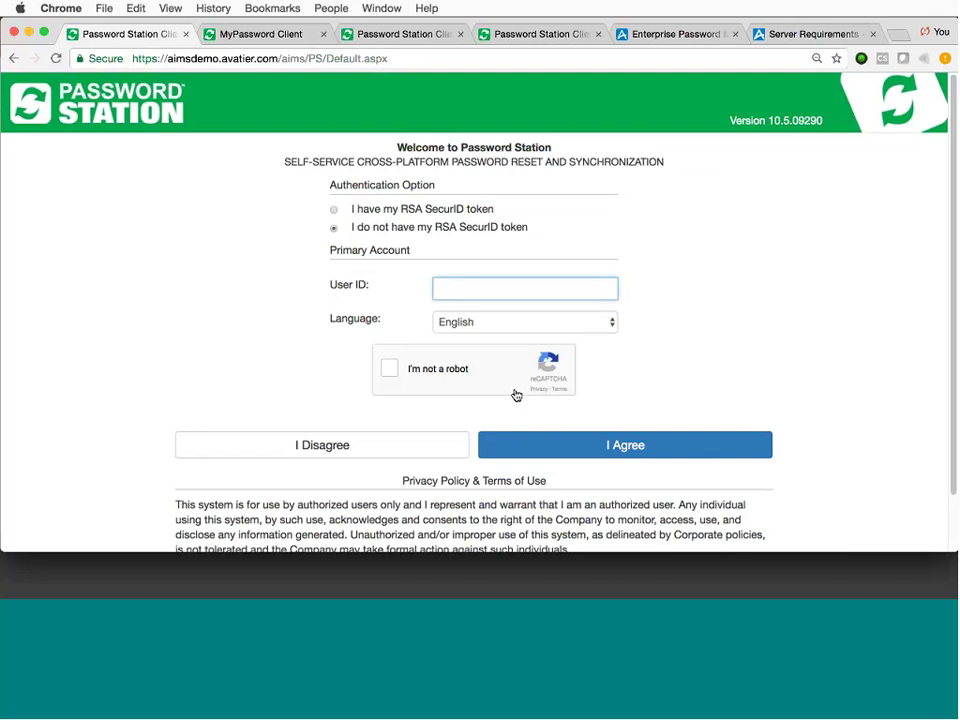
Enter the demo user ID by accepting the autofill suggestion.
text(u)
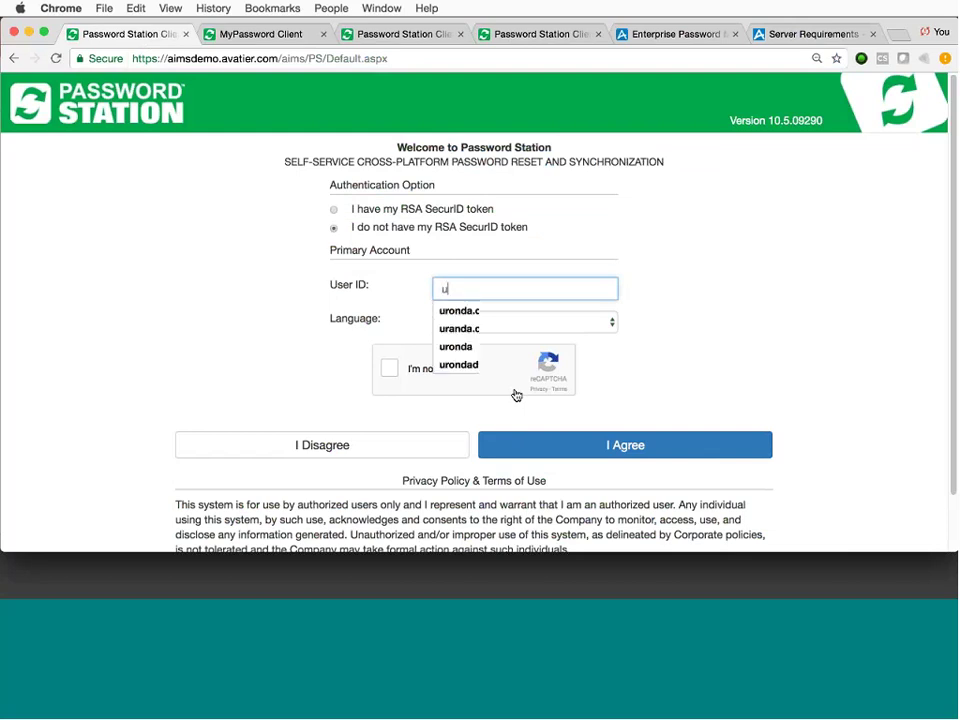
key(BackSpace)
text(h)
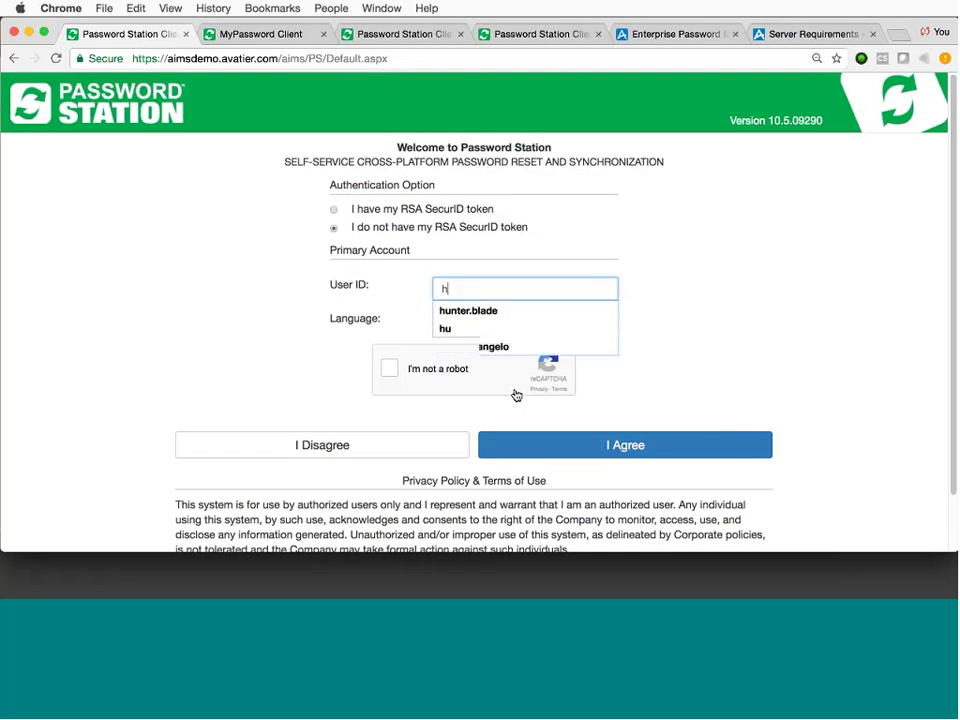
key(Down)
key(Return)
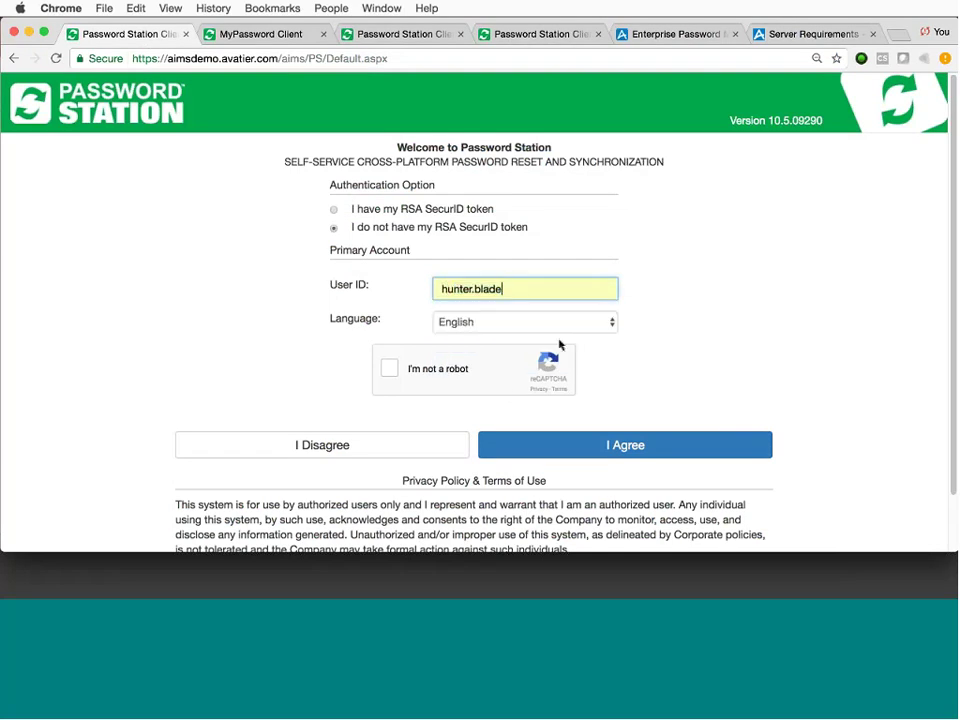
Keep English as the language, pass the reCAPTCHA check and agree to sign in.
click(612, 323)
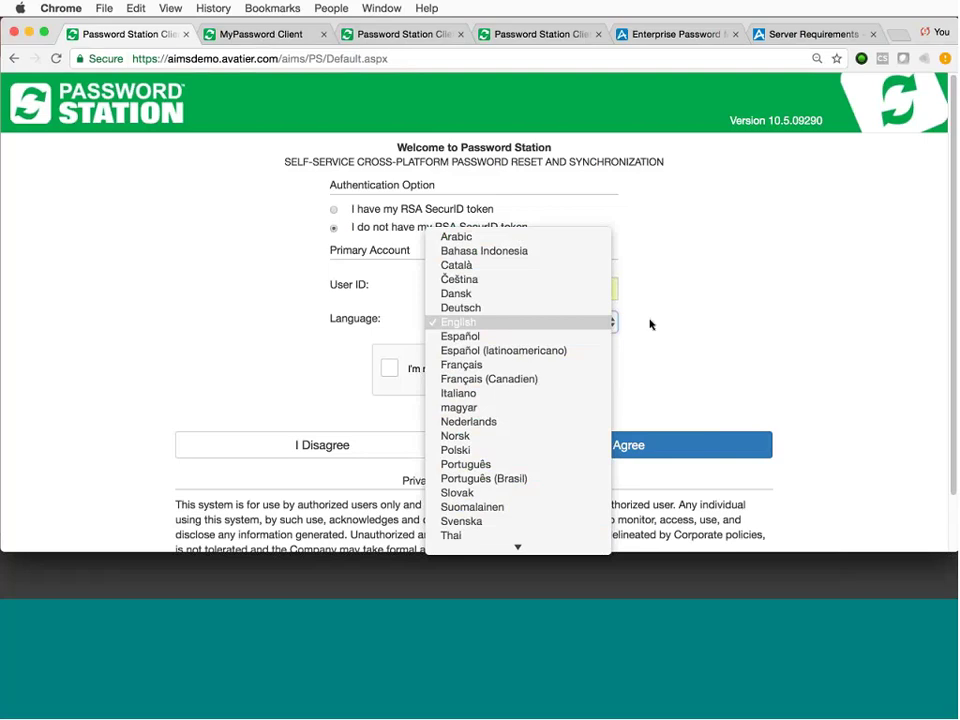
click(650, 324)
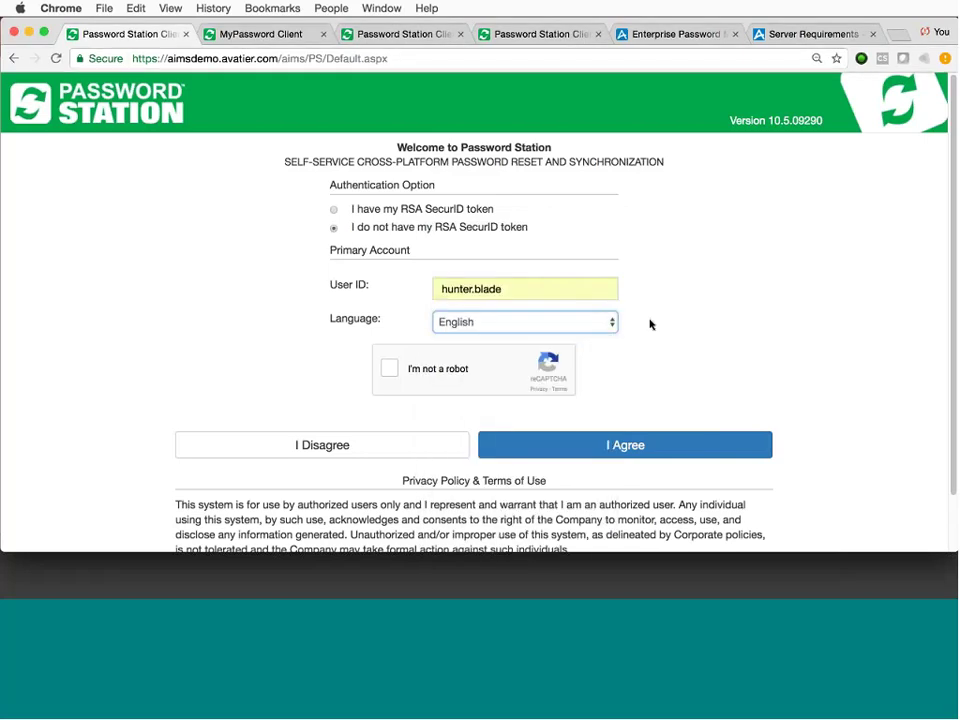
click(385, 371)
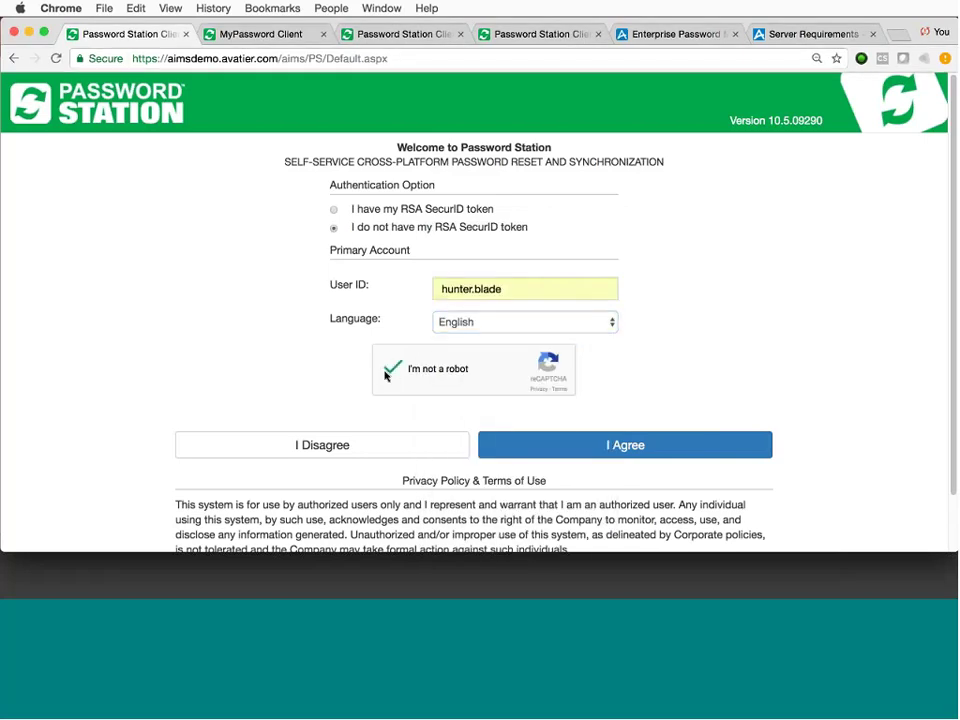
click(612, 446)
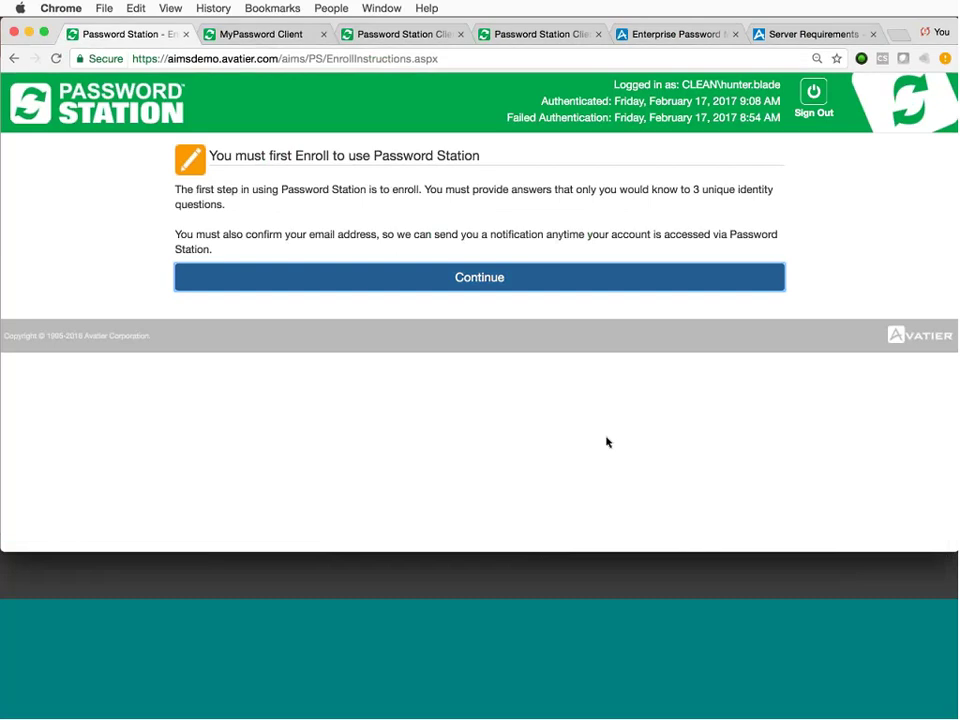
Start enrollment and verify the Windows domain password on the Logon Verification page.
click(472, 278)
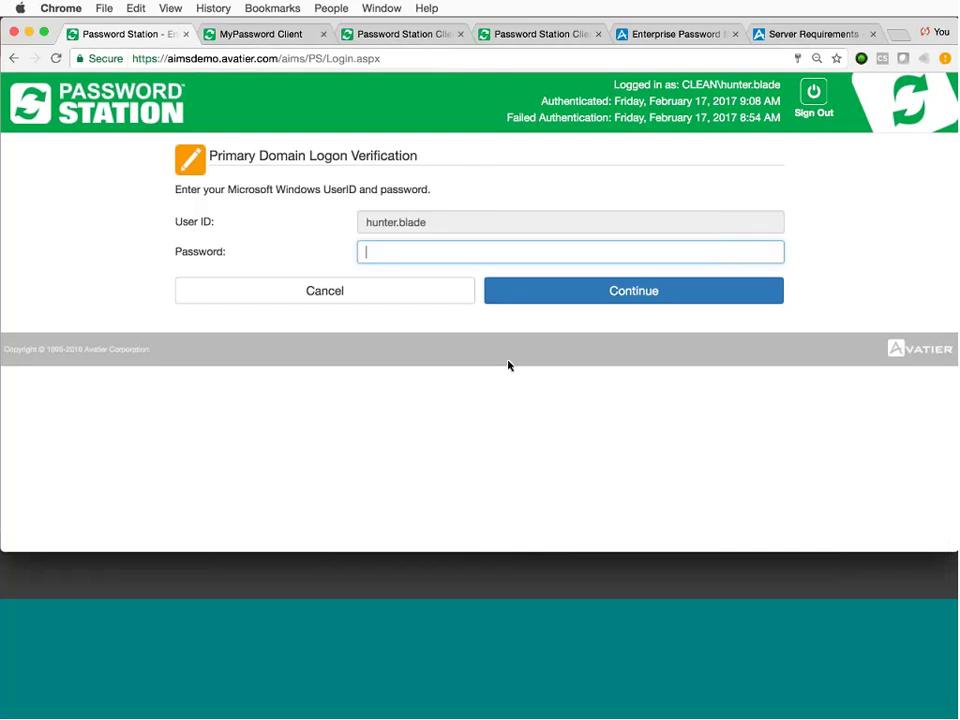
text(••••••••)
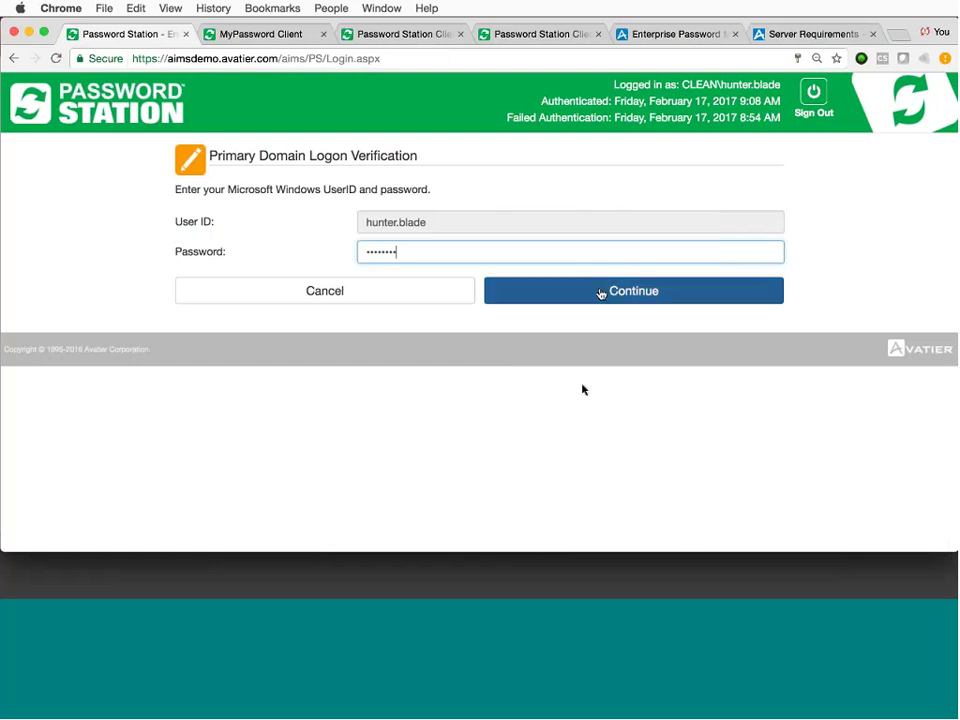
click(601, 293)
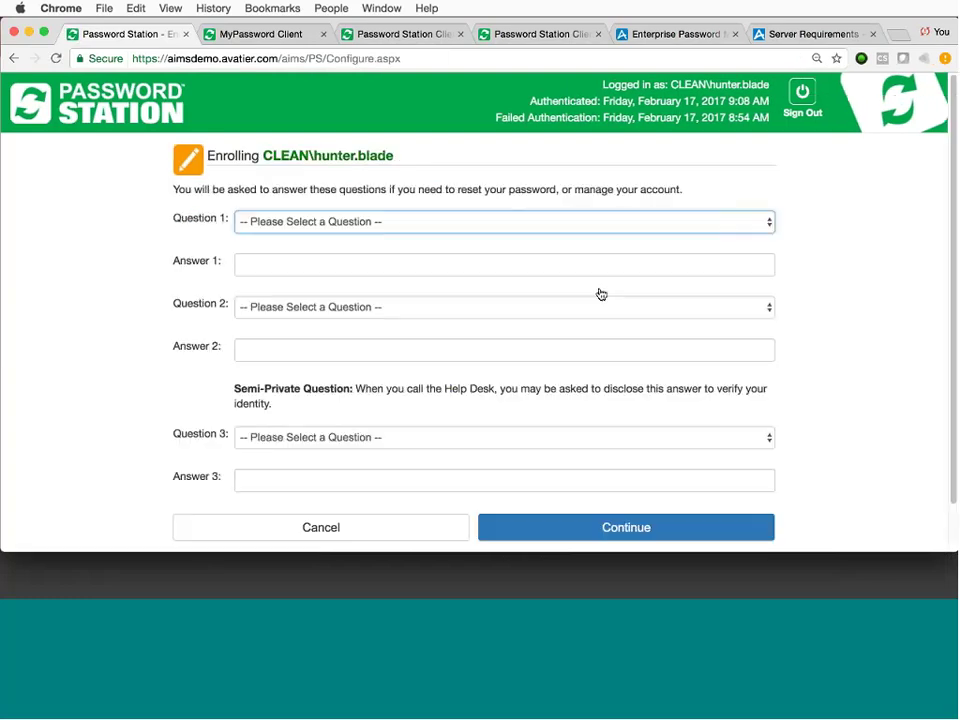
Choose the mother's maiden name, birth city and Employee ID Number questions.
click(767, 222)
click(761, 236)
click(767, 307)
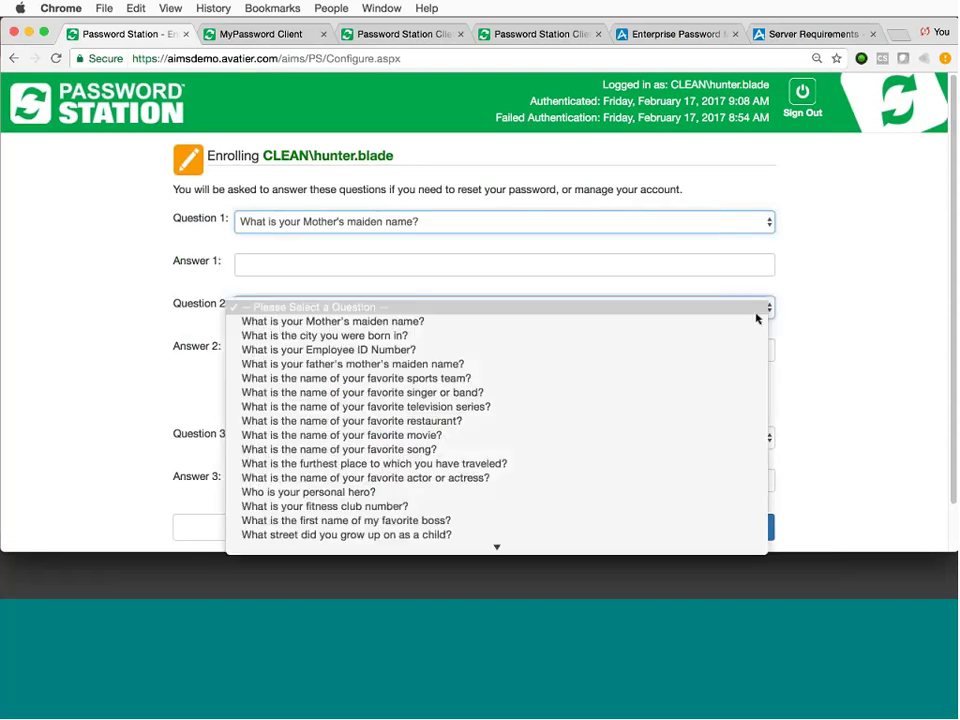
click(750, 335)
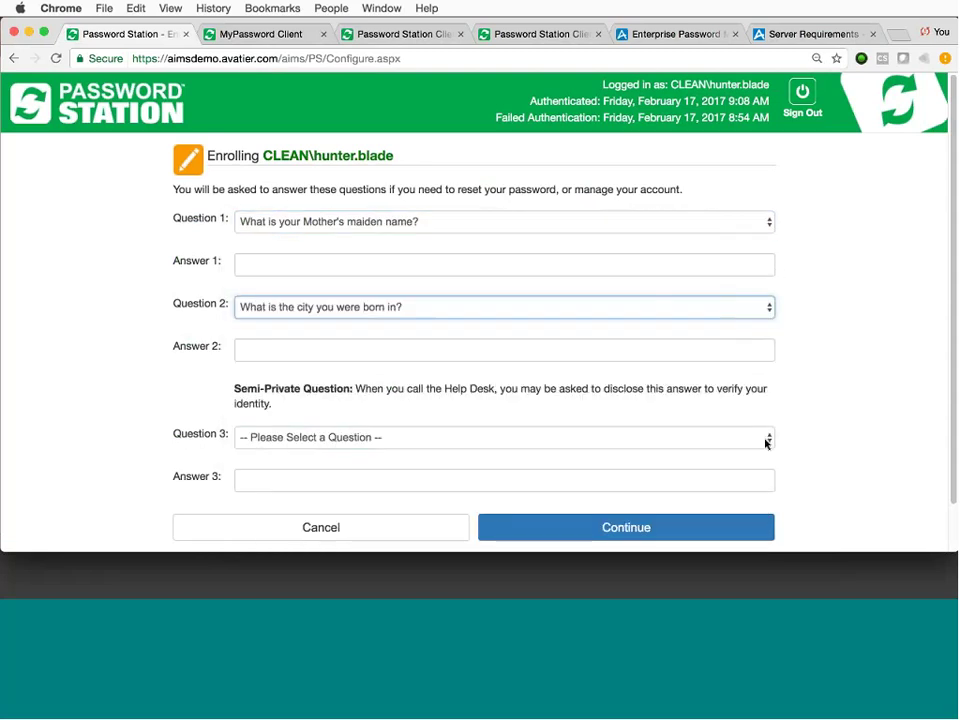
click(765, 437)
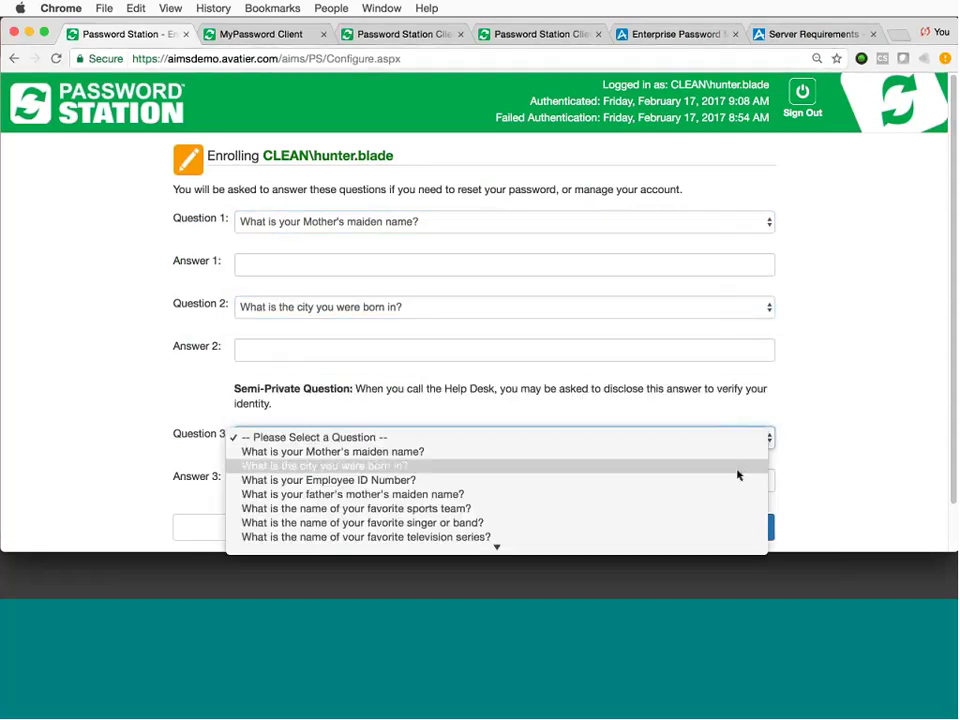
click(739, 480)
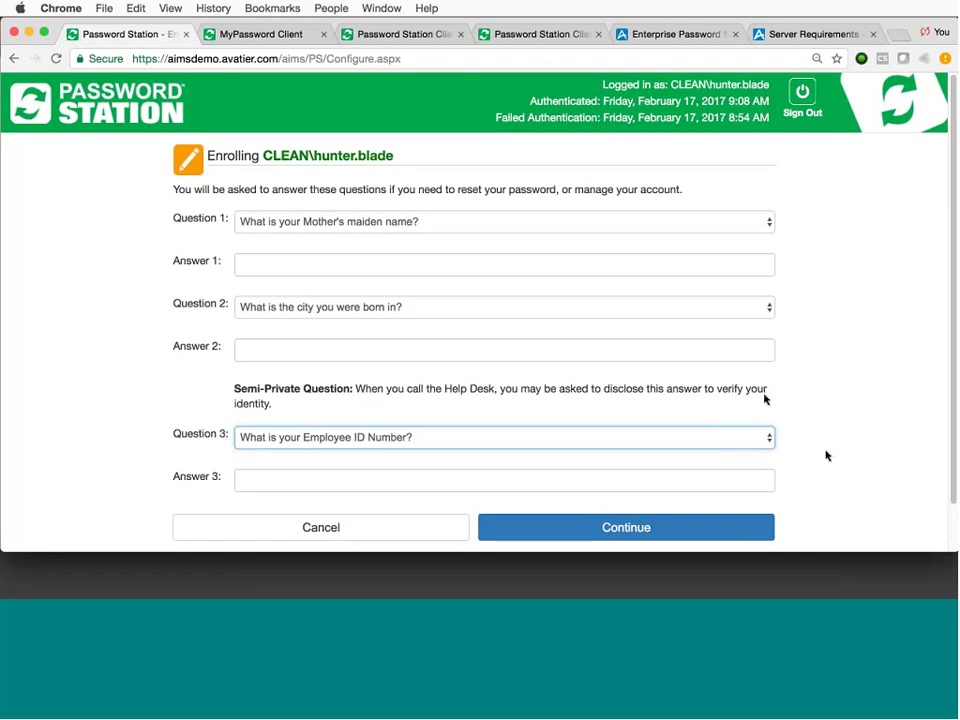
Fill in the answers to all three identity questions.
click(442, 266)
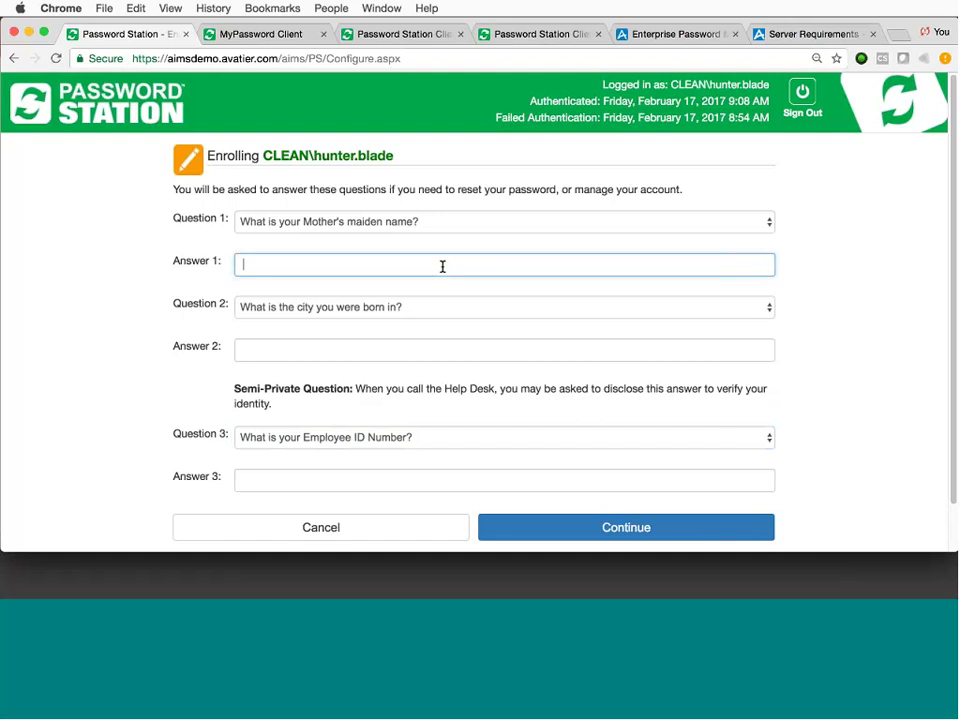
key(Tab)
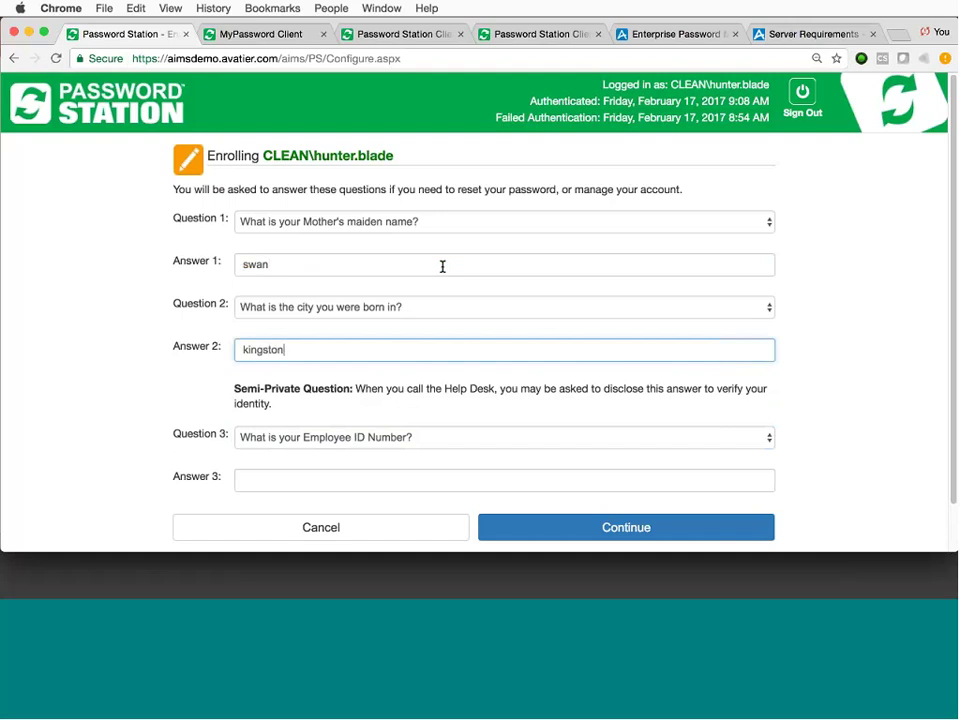
key(Tab)
key(Tab)
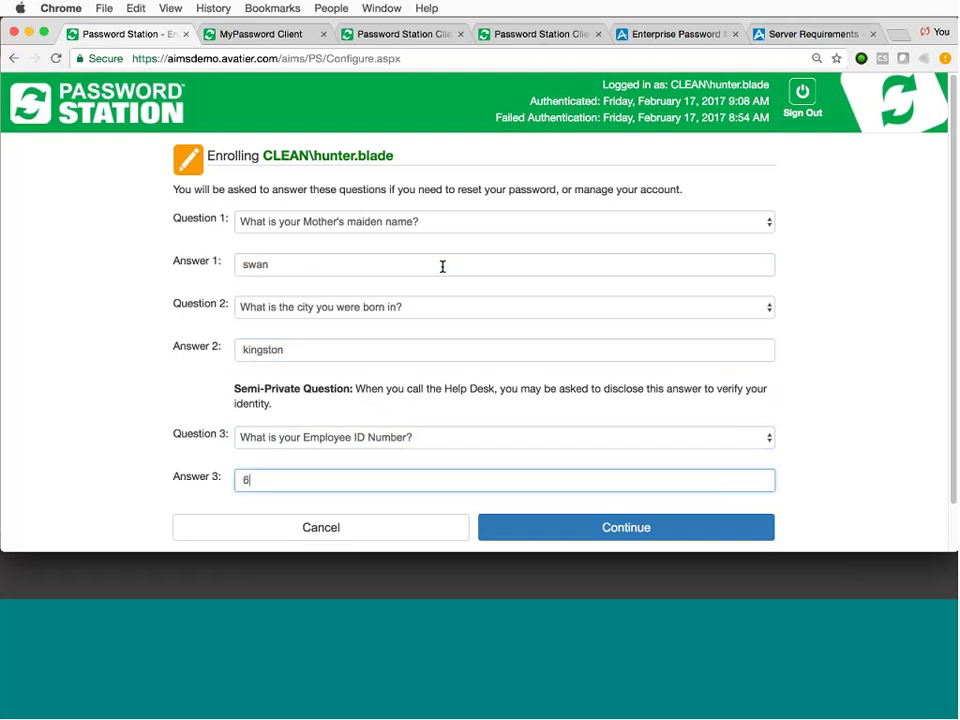
Highlight the semi-private question explanation, then submit the questions and answers.
drag(281, 405, 236, 388)
click(201, 391)
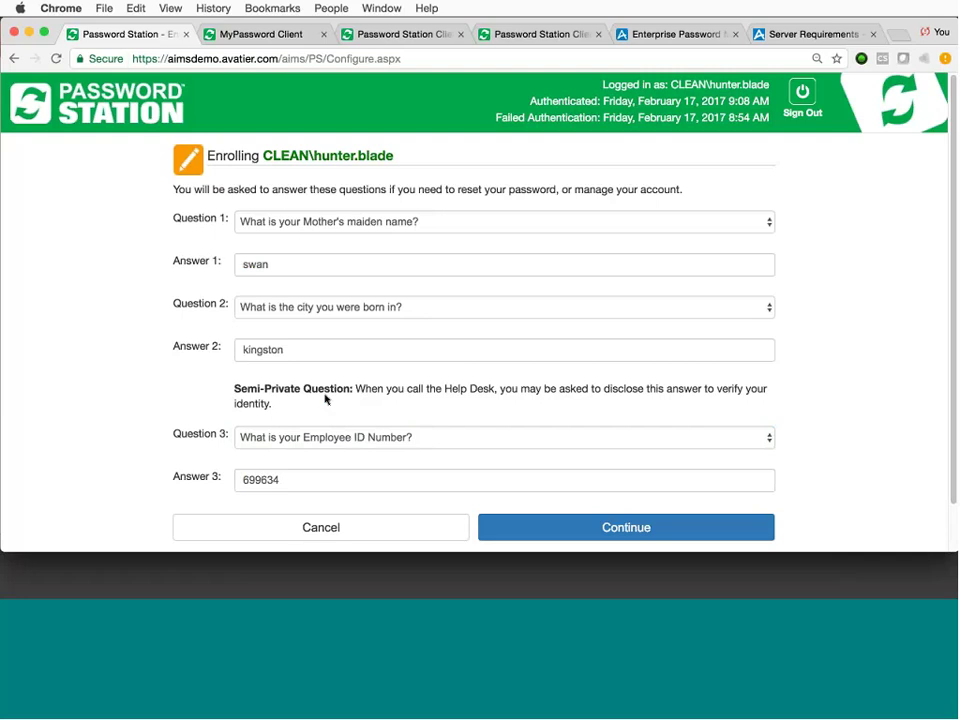
click(605, 527)
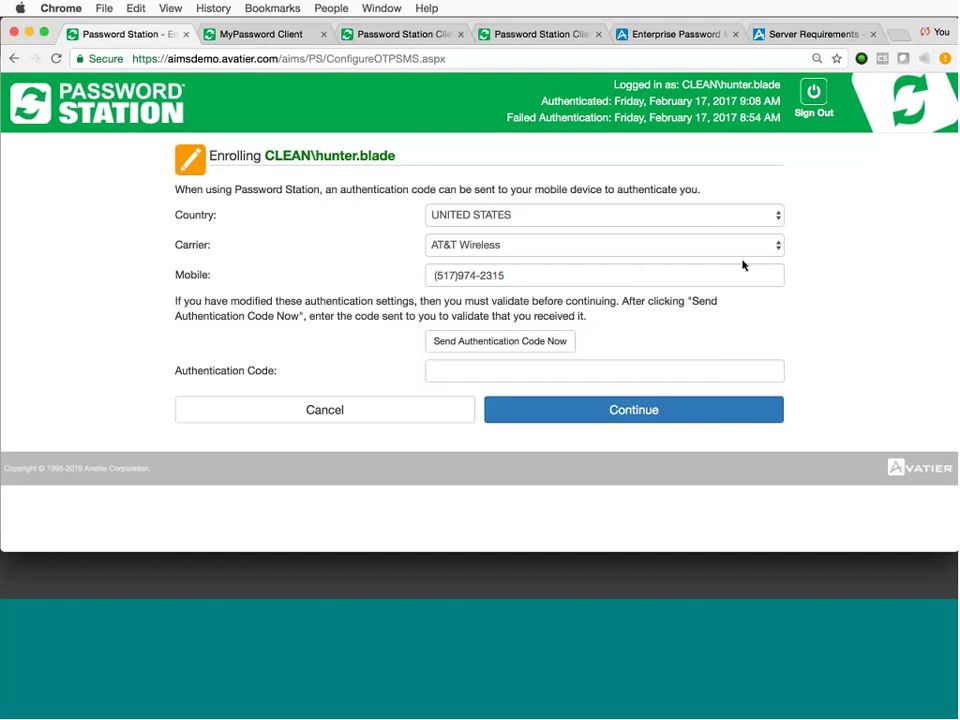
Send an authentication code to the mobile phone and submit the received code.
click(525, 343)
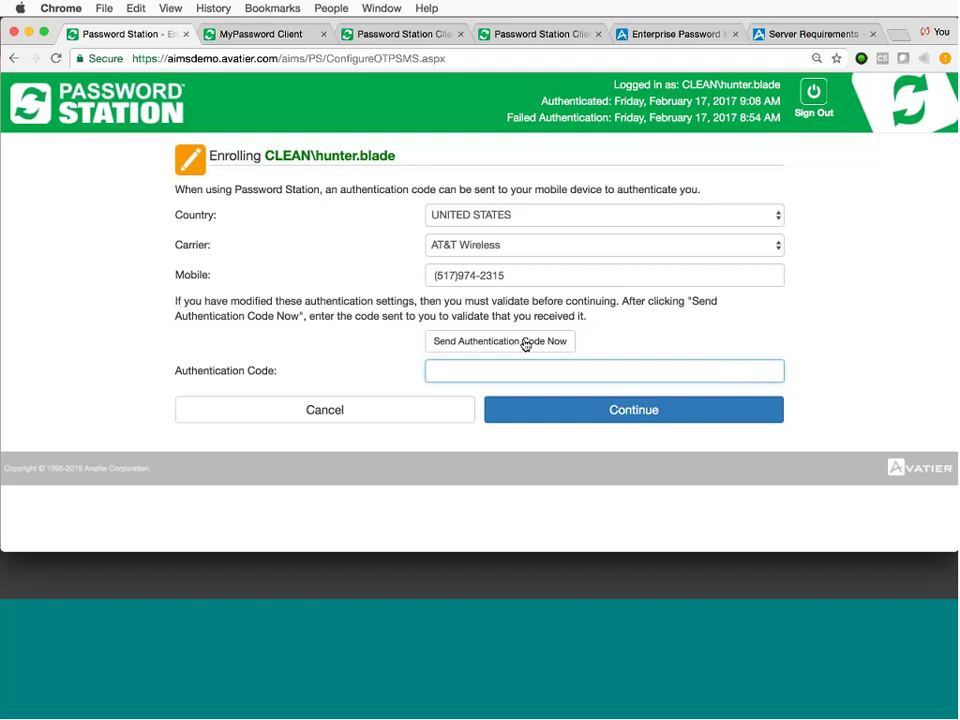
click(646, 418)
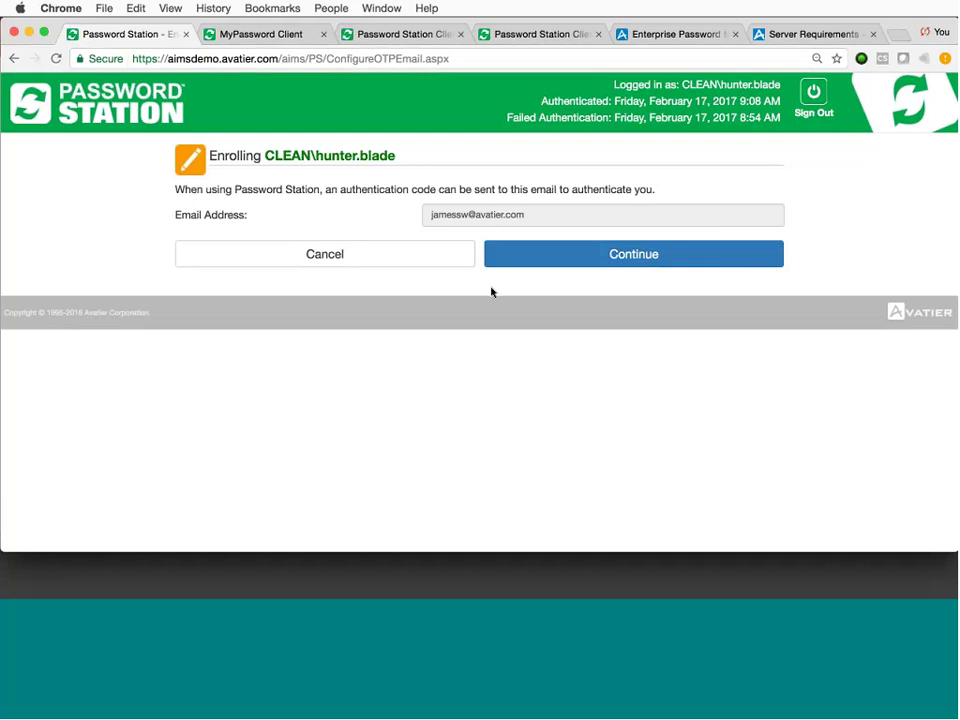
Accept the retrieved primary e-mail address for notifications.
click(583, 260)
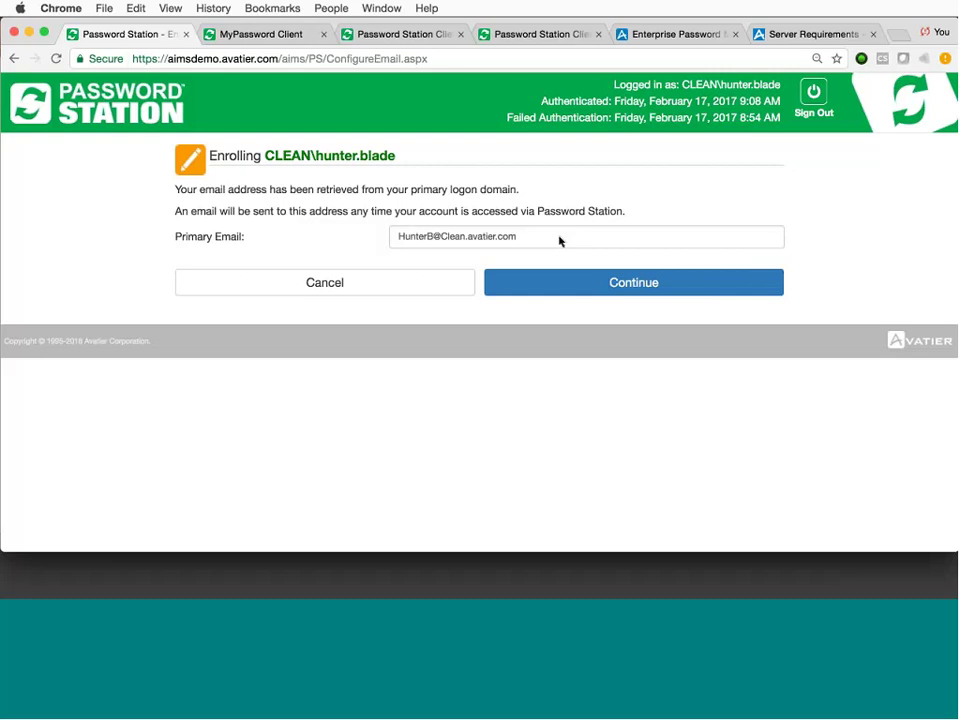
click(576, 284)
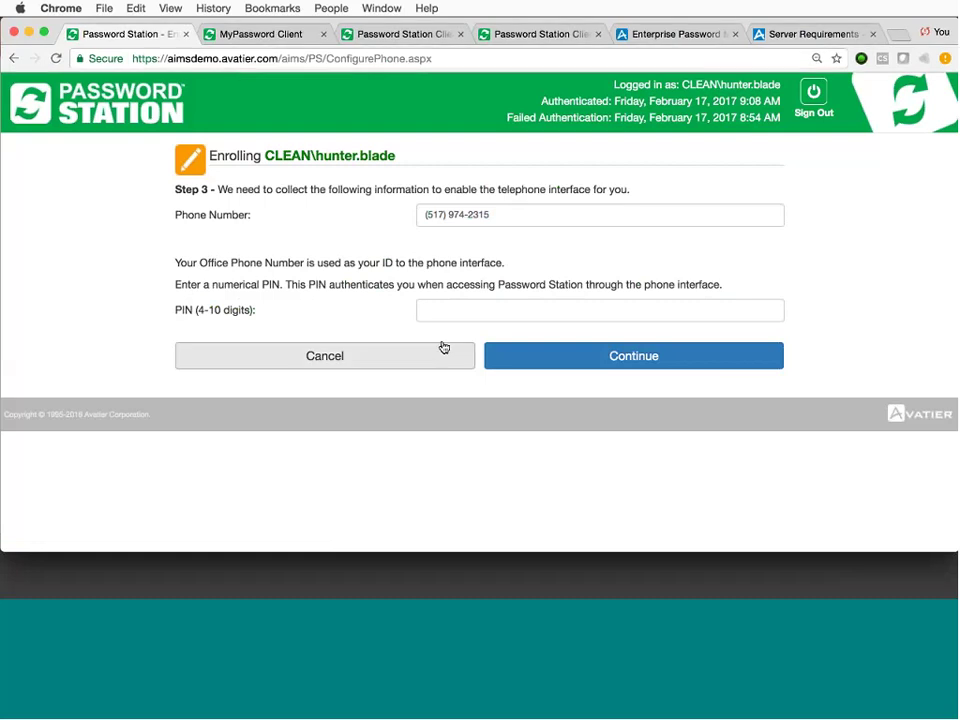
Set a numeric phone PIN and continue past the enrollment success page.
click(474, 310)
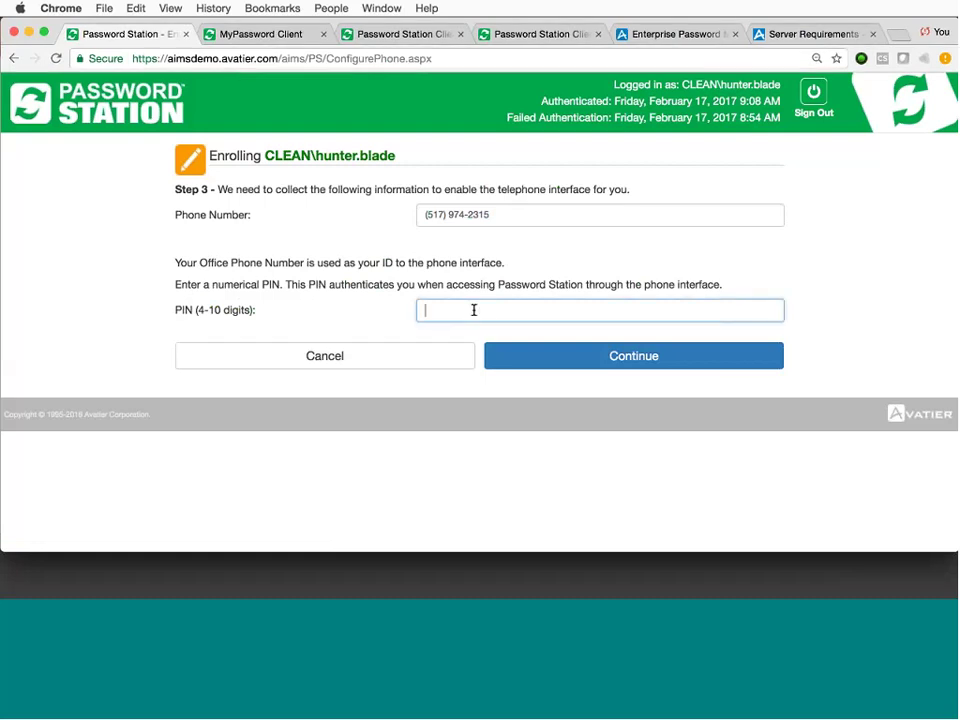
click(568, 364)
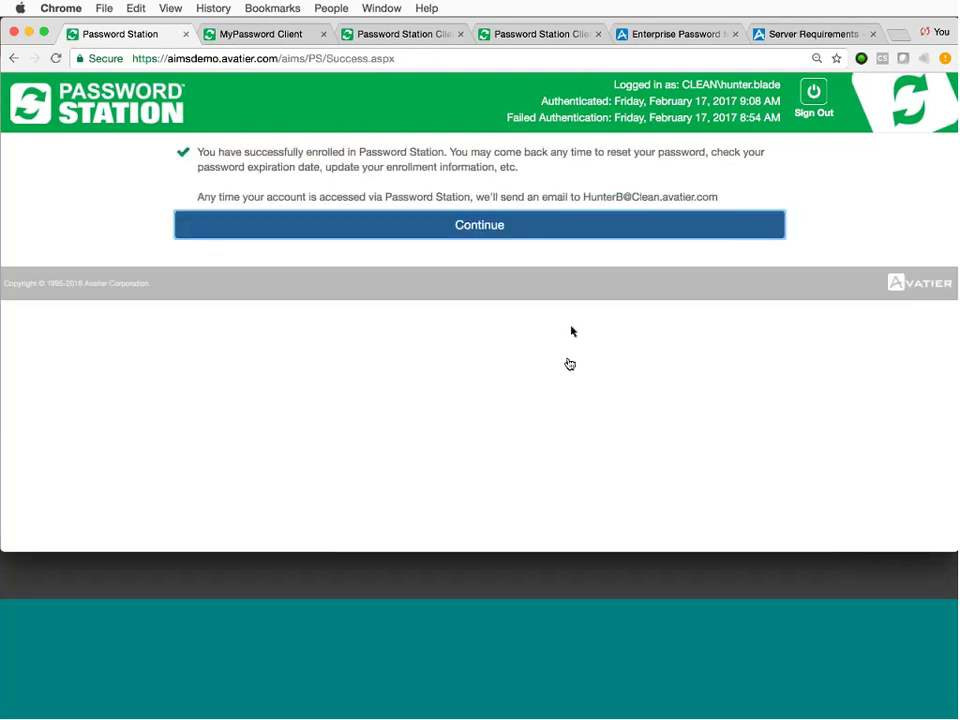
click(498, 226)
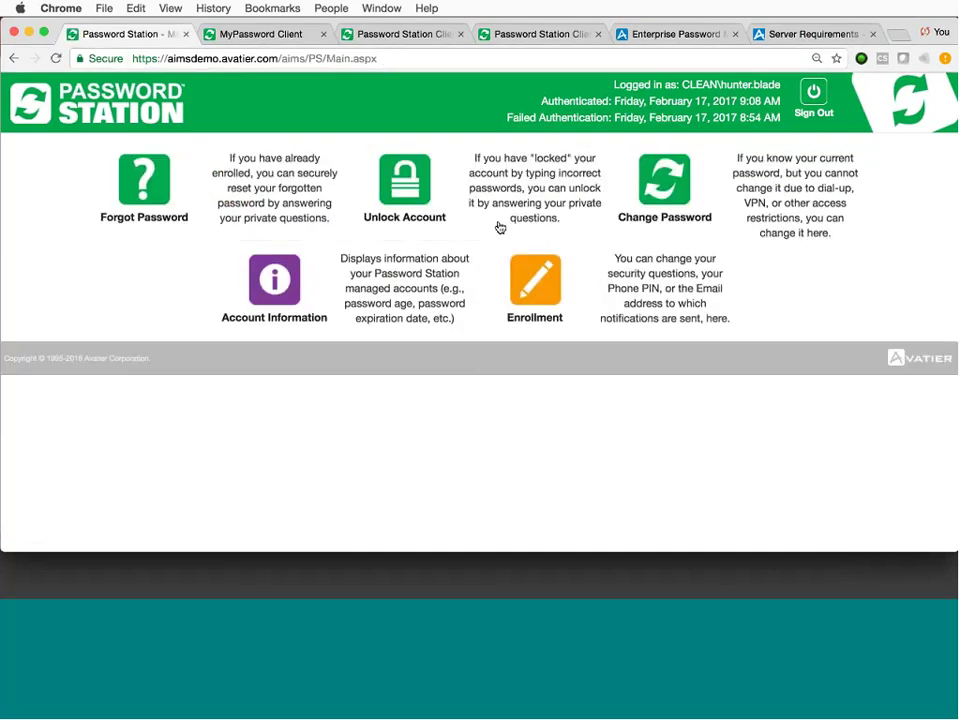
Sign out of Password Station.
click(813, 95)
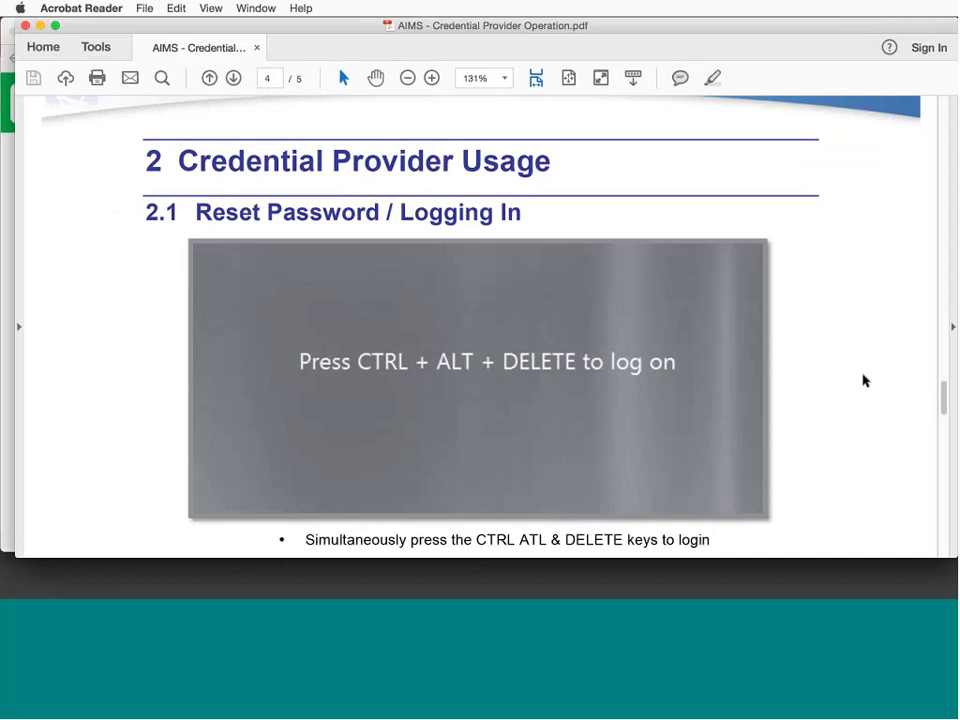
Scroll the Credential Provider guide to the login screenshot, then minimise Acrobat Reader.
scroll(852, 395, down, 5)
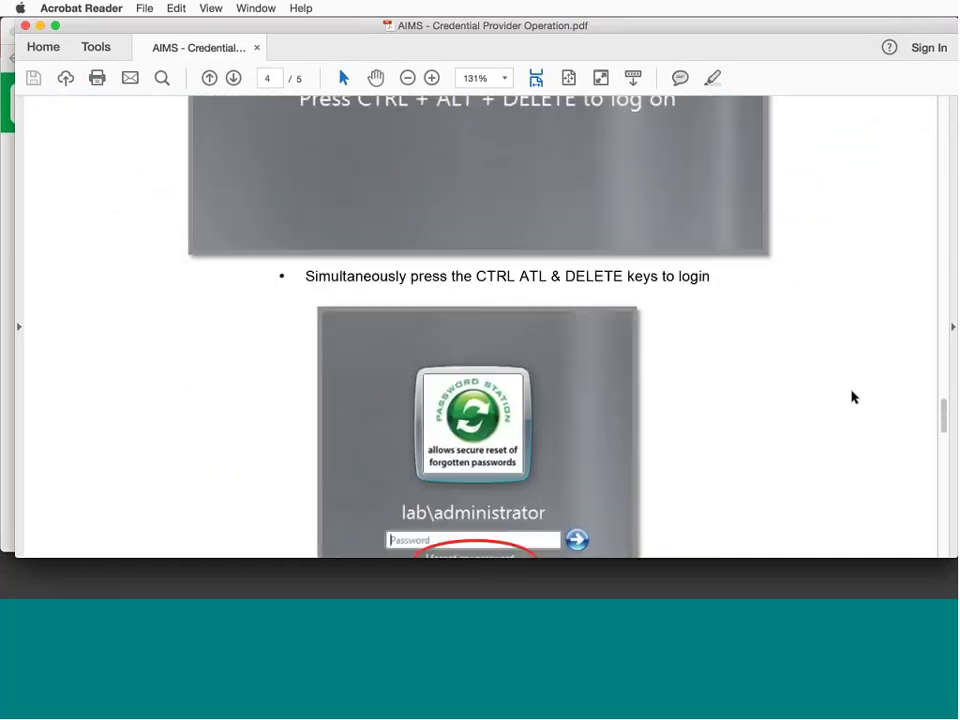
scroll(852, 396, down, 2)
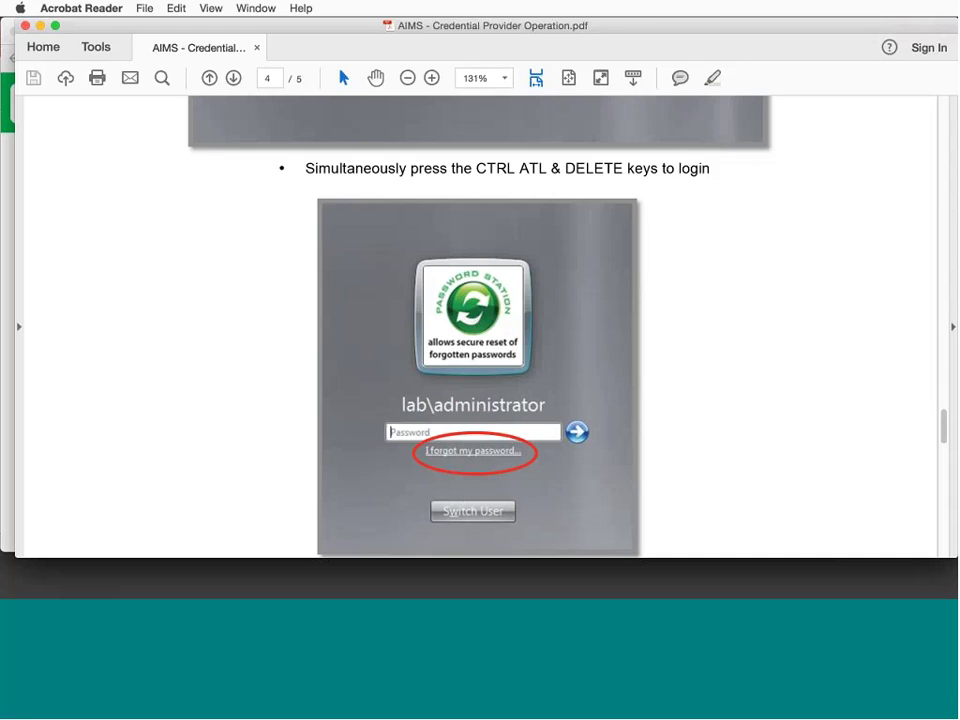
click(40, 26)
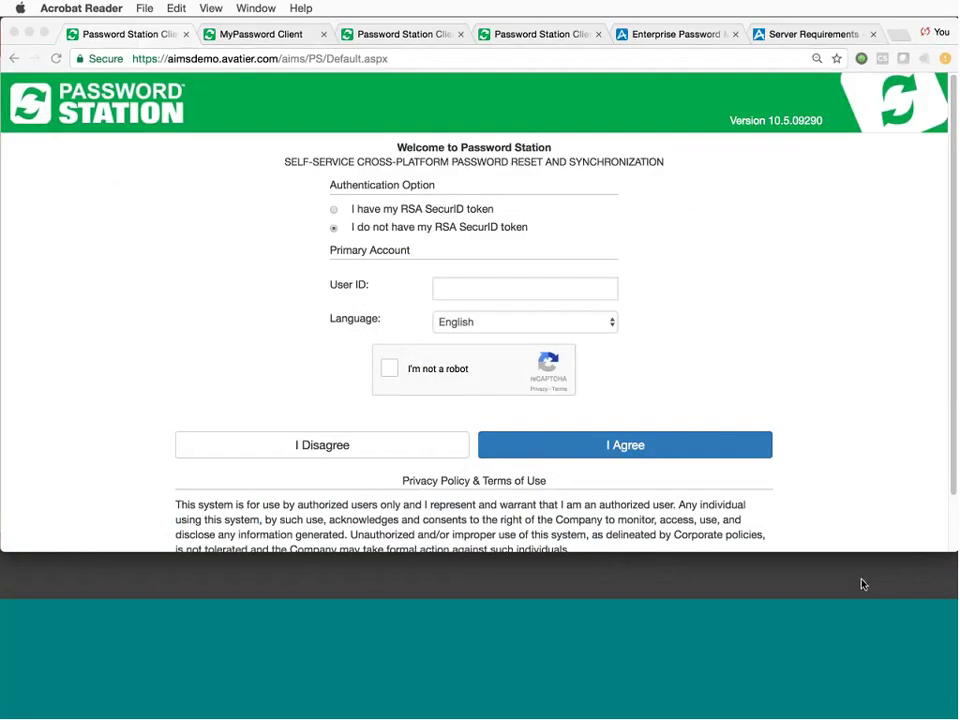
Show the Word Mac screenshots document's Reset Your Password screen, then minimise it.
click(861, 583)
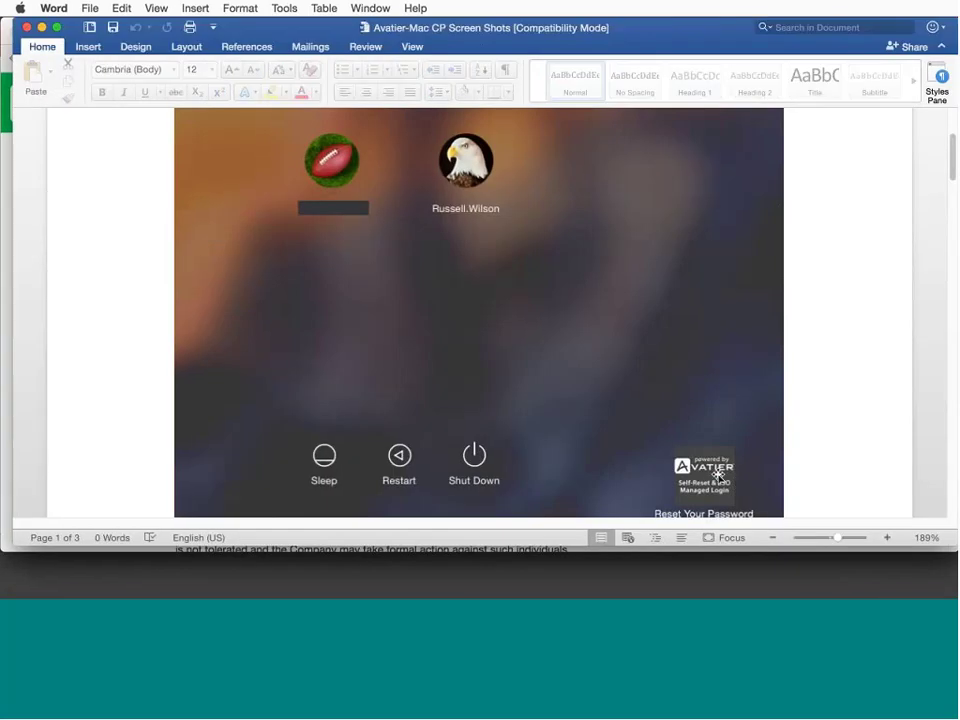
scroll(718, 477, down, 1)
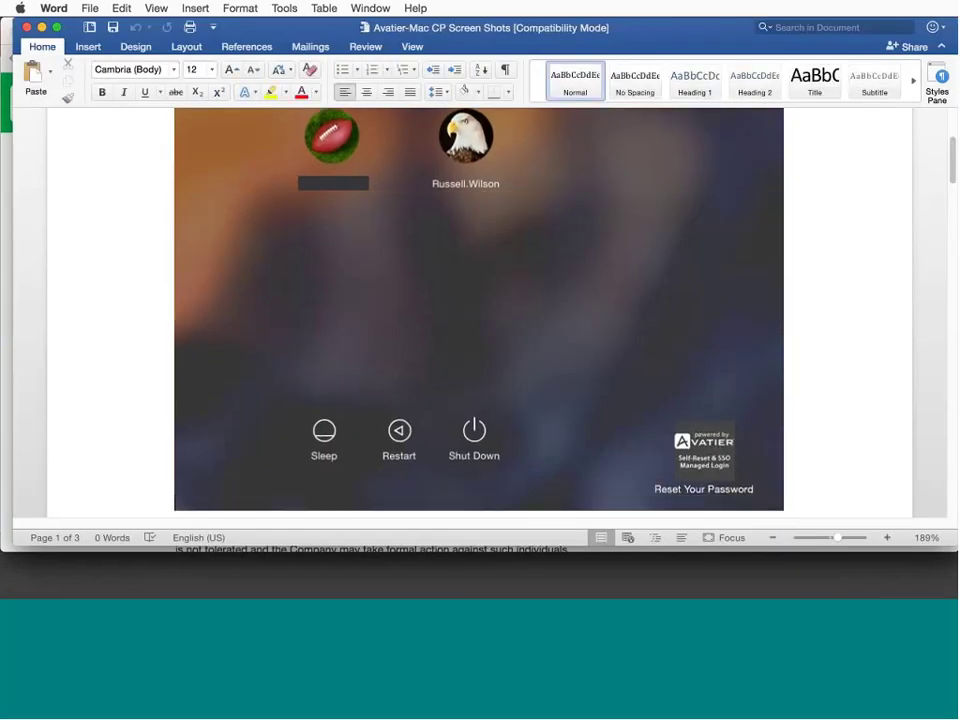
click(41, 27)
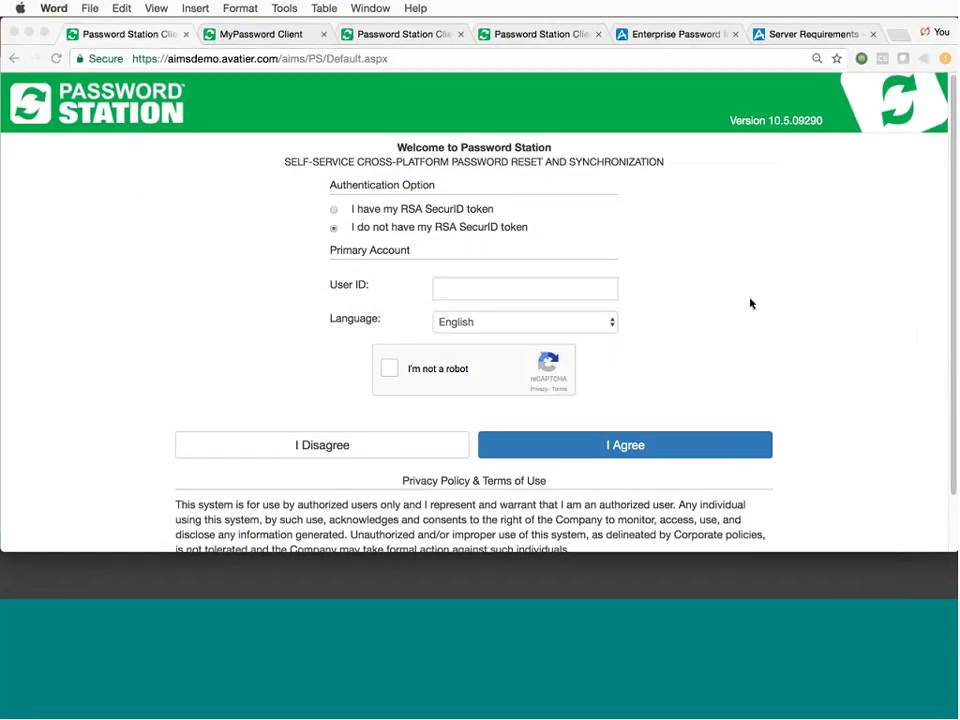
Log back in with the enrolled user ID, ticking I'm not a robot and agreeing to the terms.
click(510, 292)
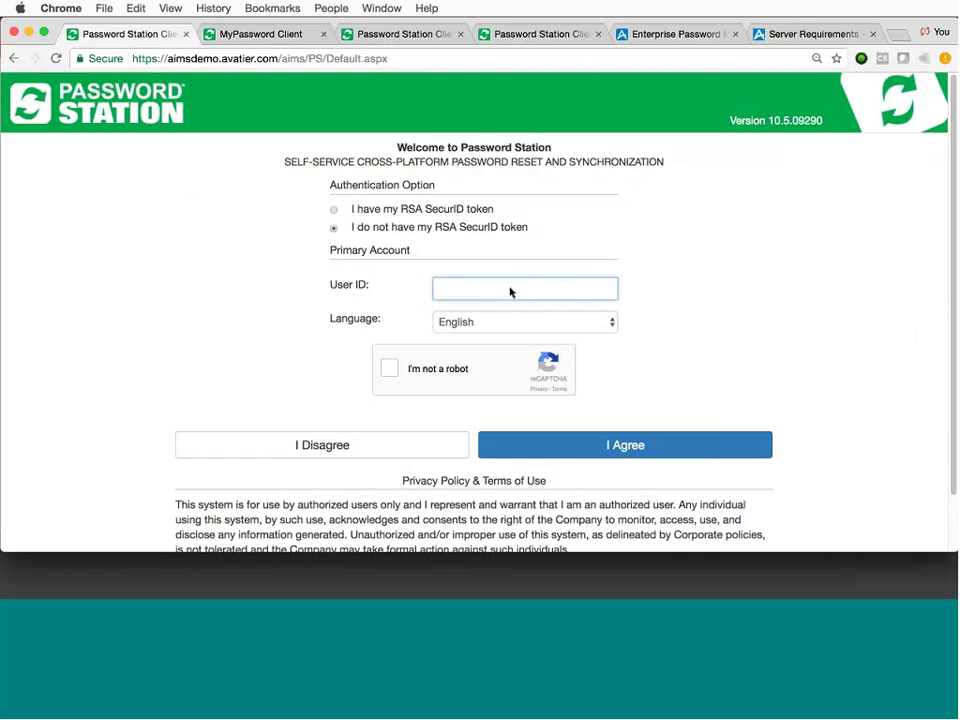
text(hu)
key(Down)
key(Return)
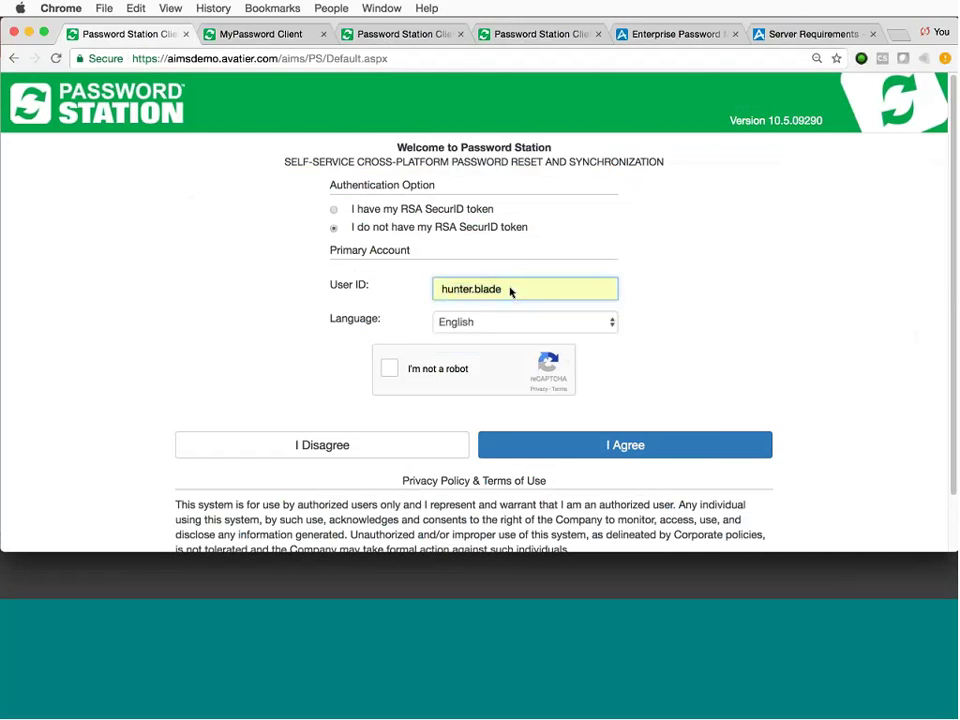
click(390, 369)
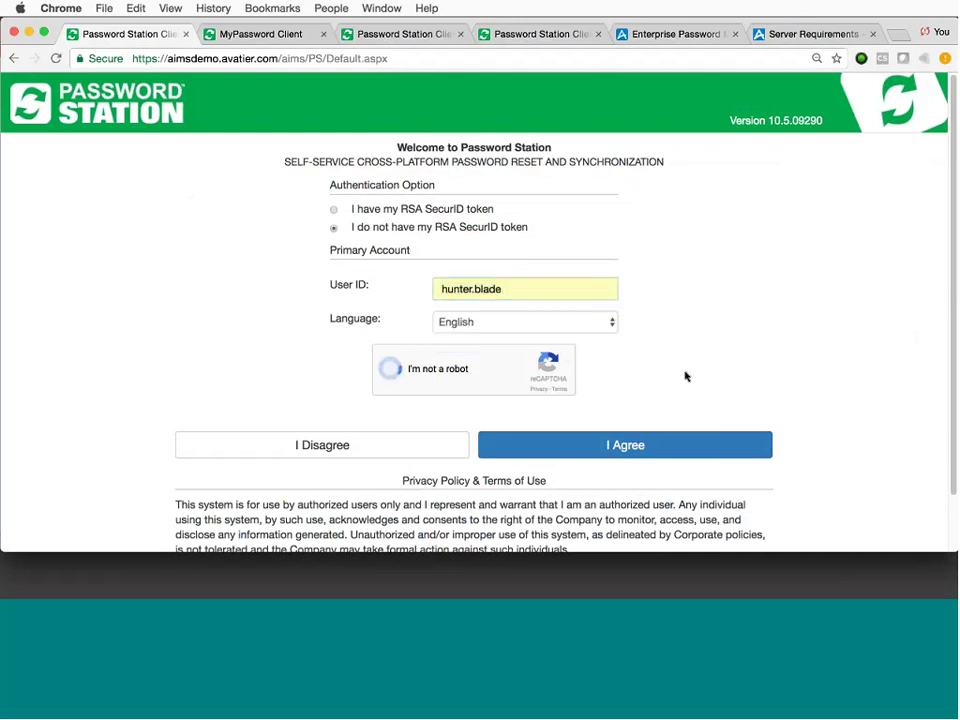
click(661, 447)
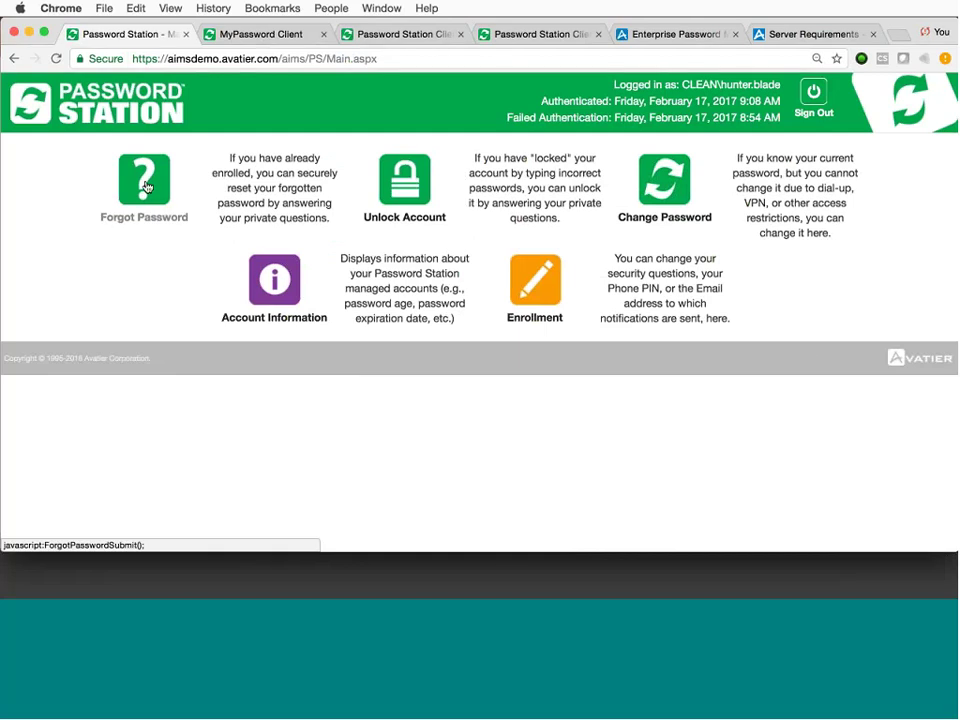
Start Forgot Password and choose Questions instead of One-Time Passcode Email for verification.
click(146, 187)
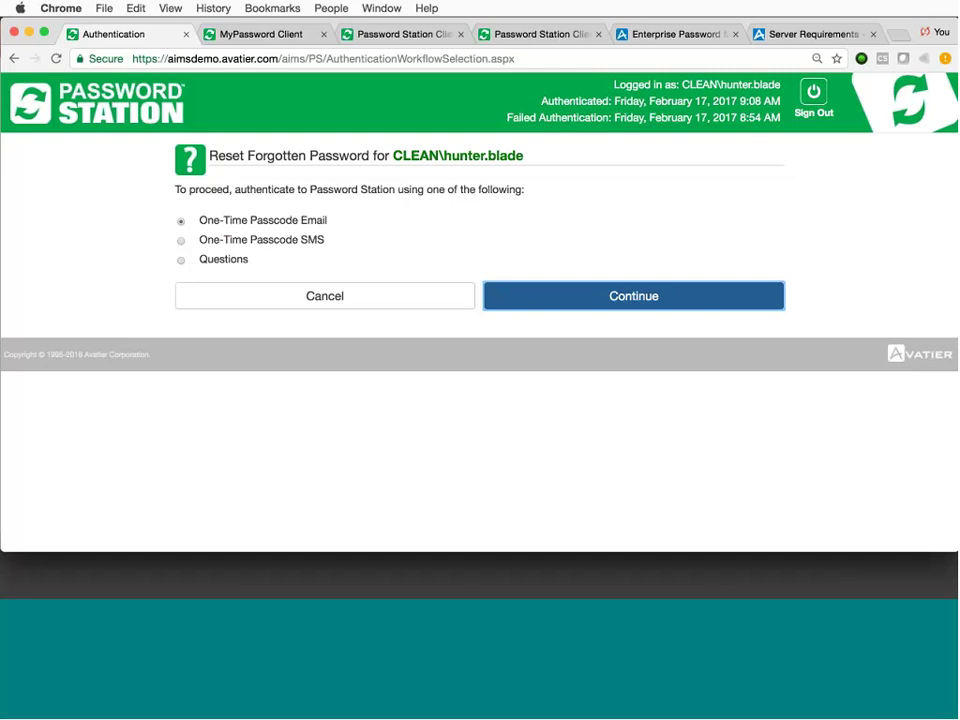
click(181, 261)
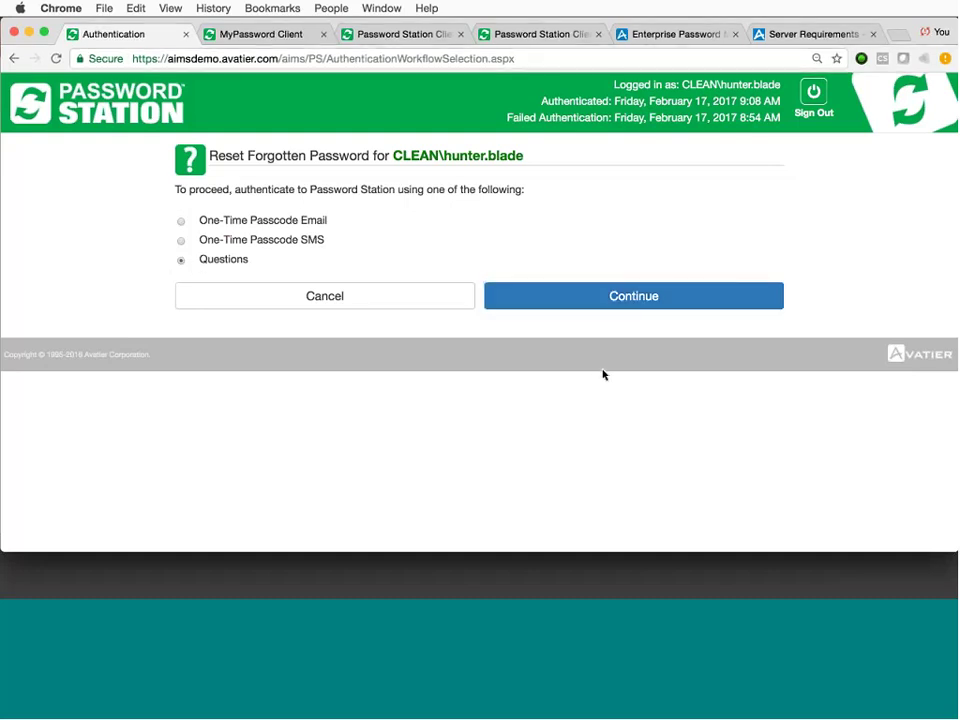
click(586, 302)
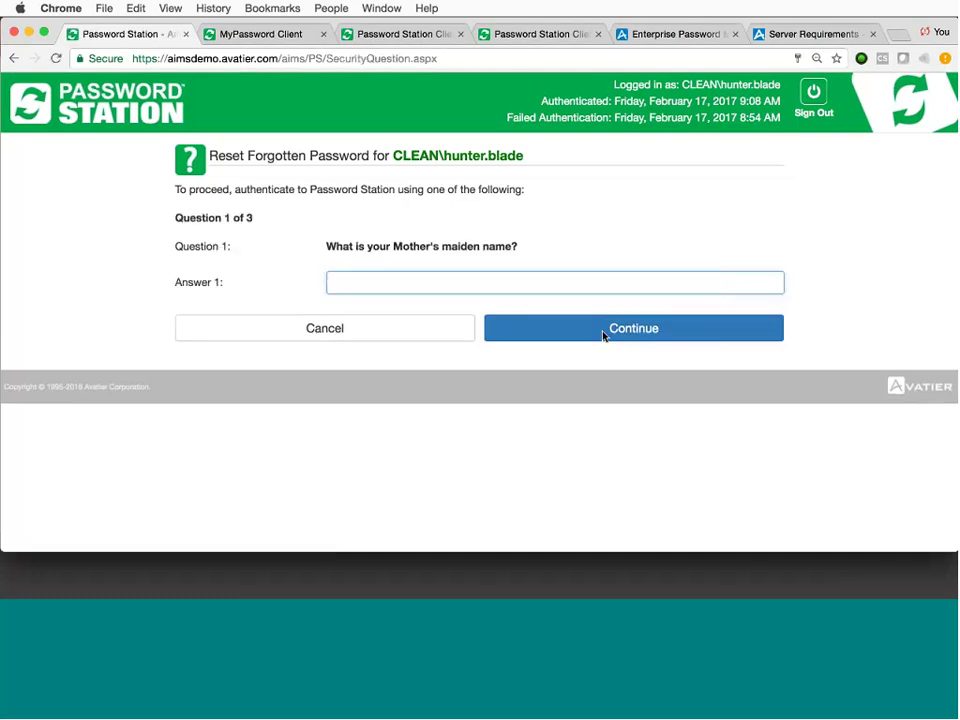
text(•••••••)
key(Return)
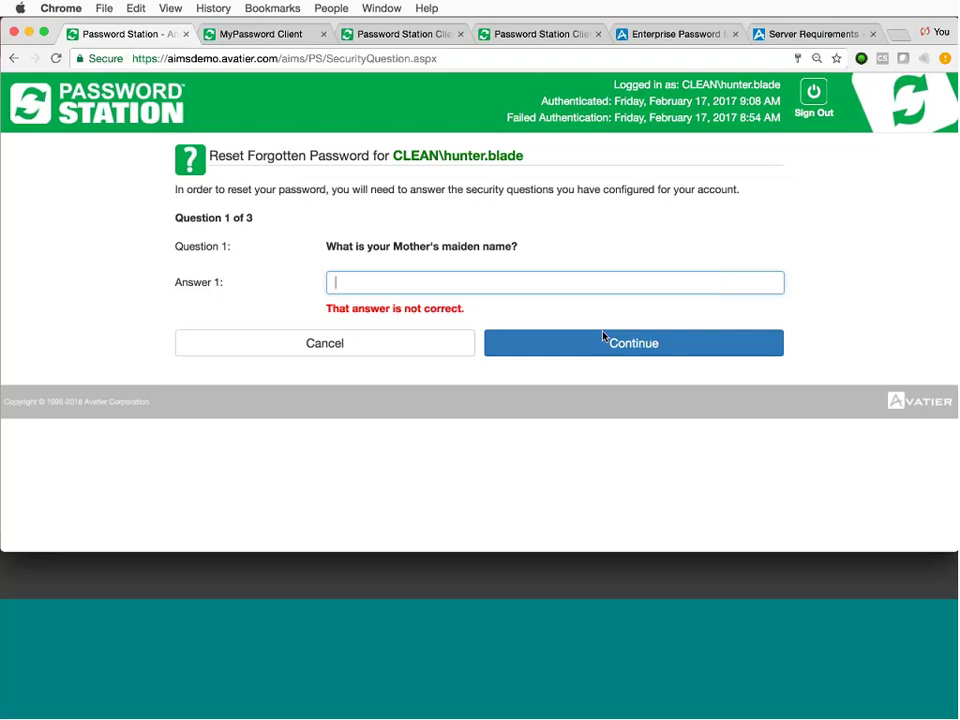
text(a)
key(Return)
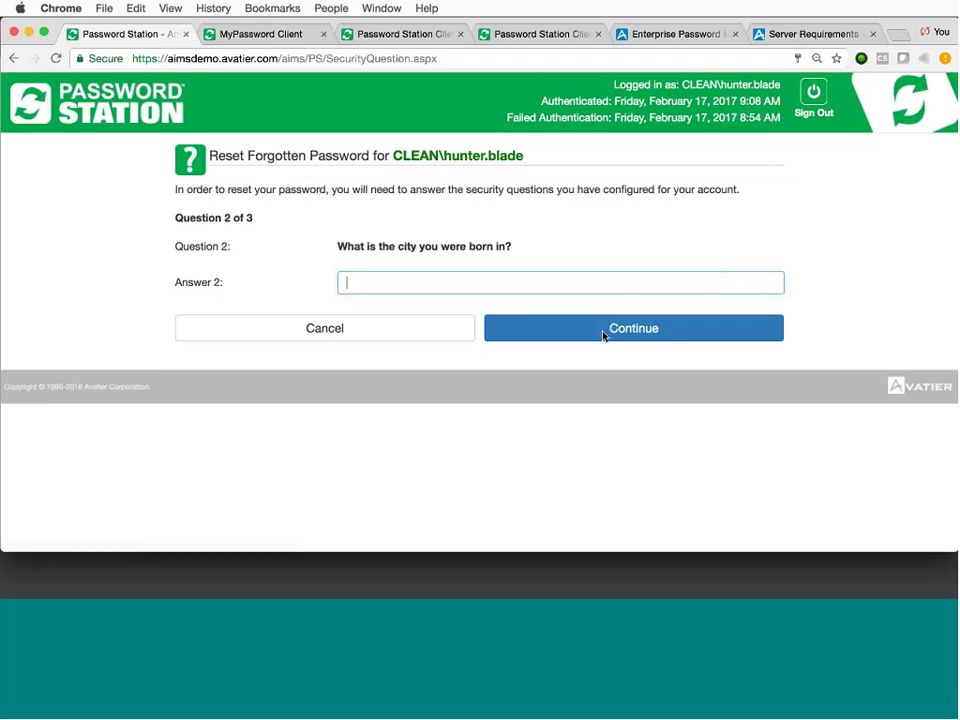
key(Return)
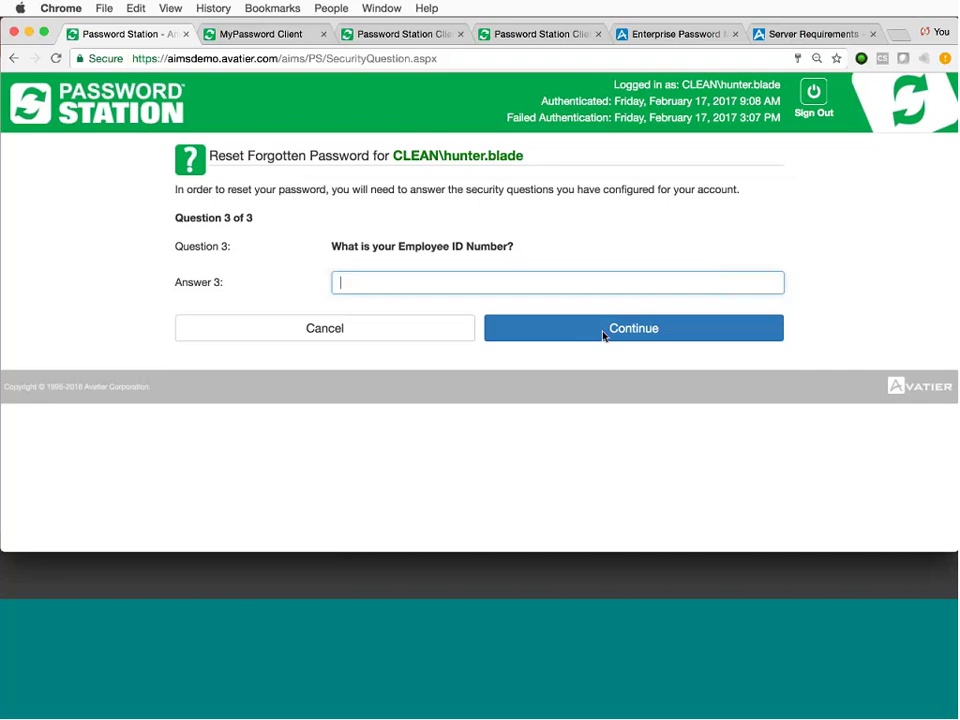
key(Return)
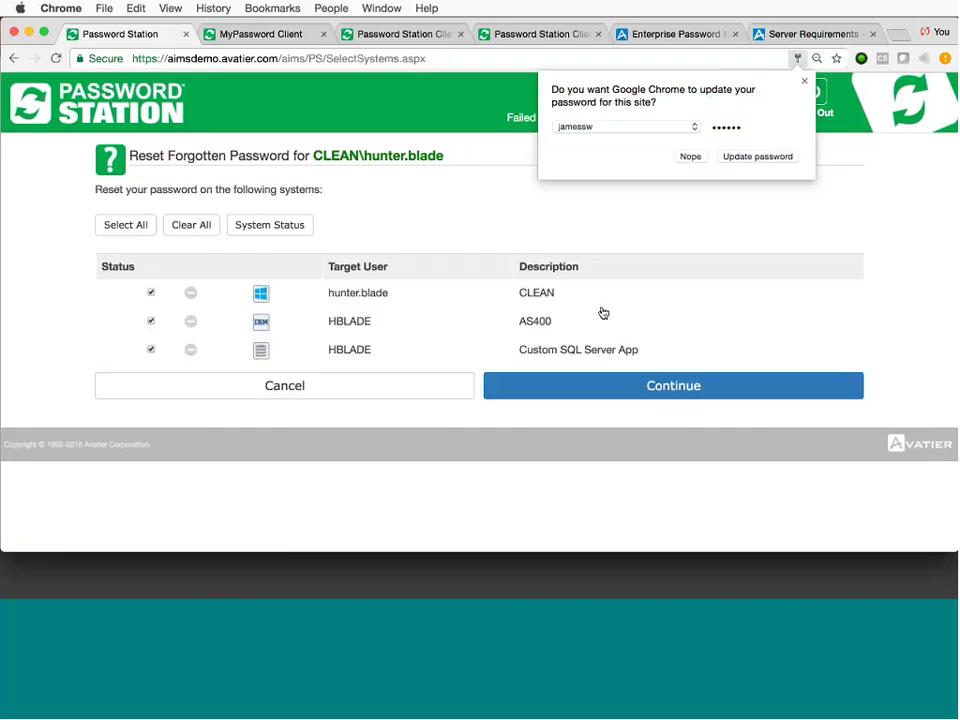
Dismiss the browser's password offer and uncheck AS400, keeping CLEAN and Custom SQL Server App.
click(690, 158)
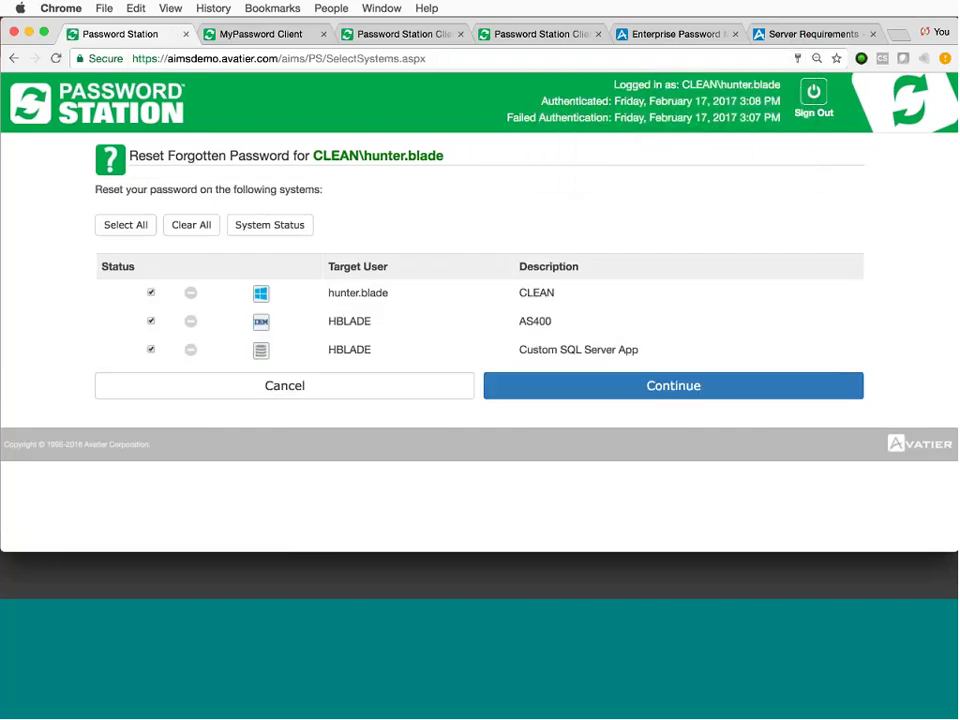
drag(329, 292, 583, 307)
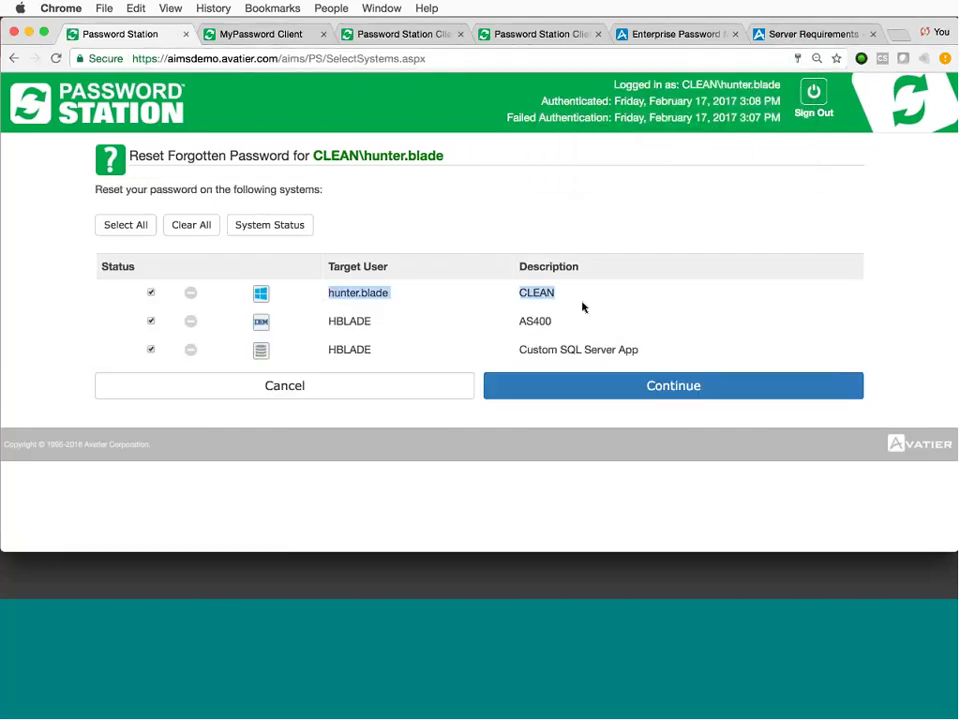
click(580, 298)
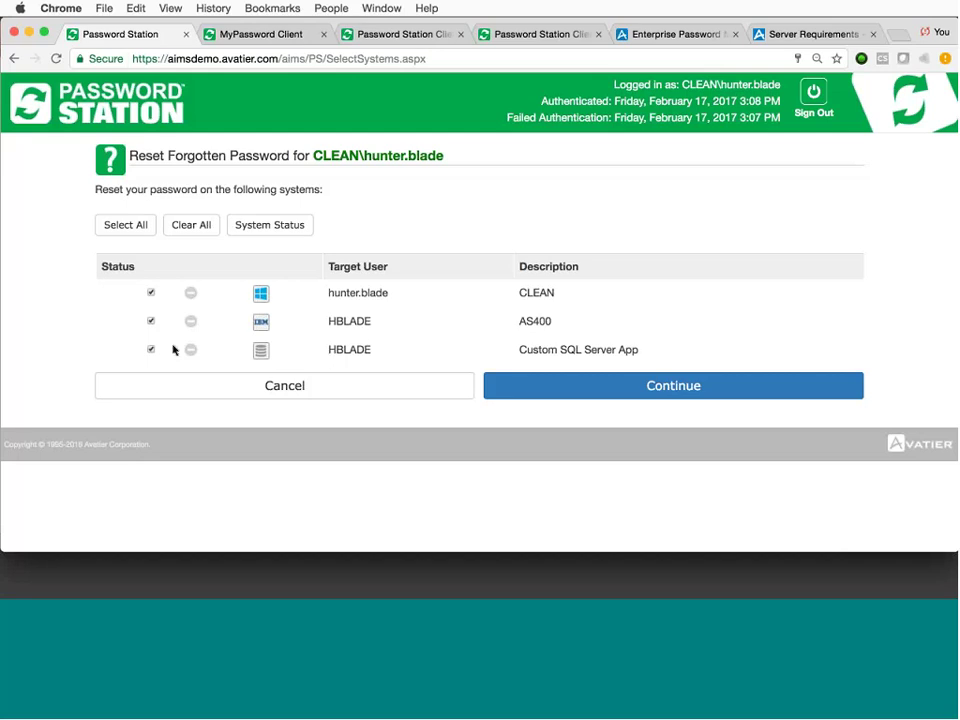
click(151, 321)
Continue to the new-password form and try passwords that the policy rejects.
click(566, 389)
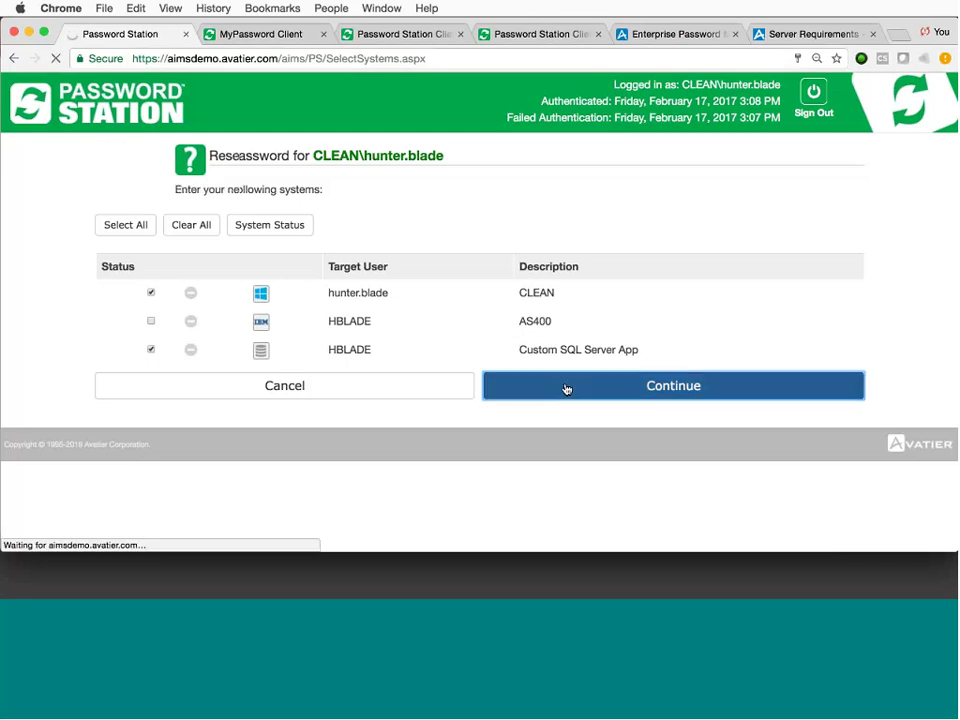
text(a)
key(Tab)
text(a)
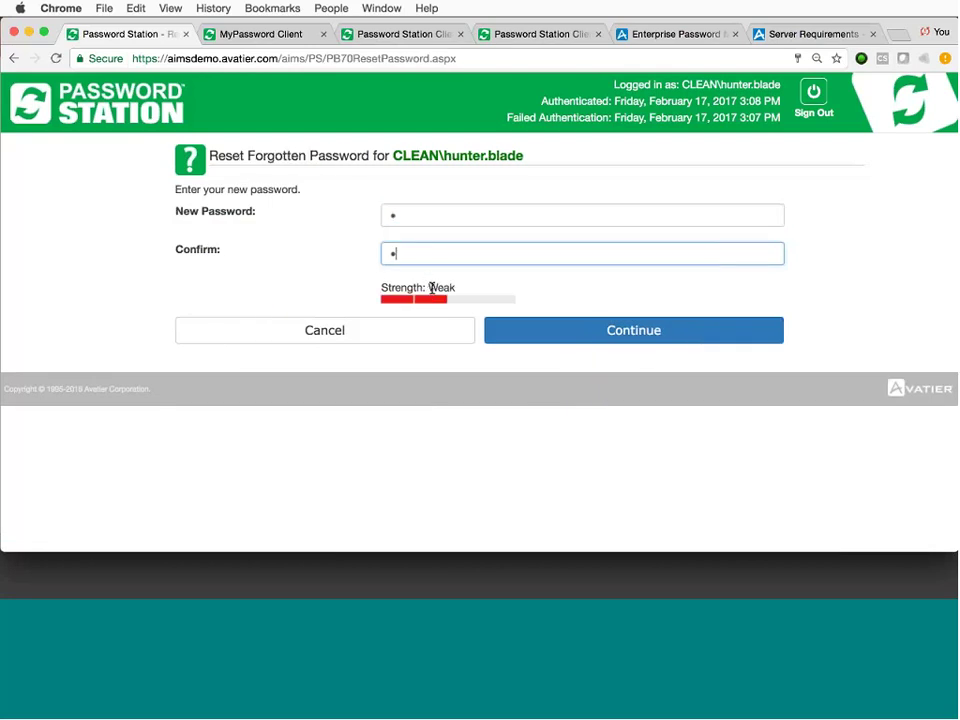
click(576, 330)
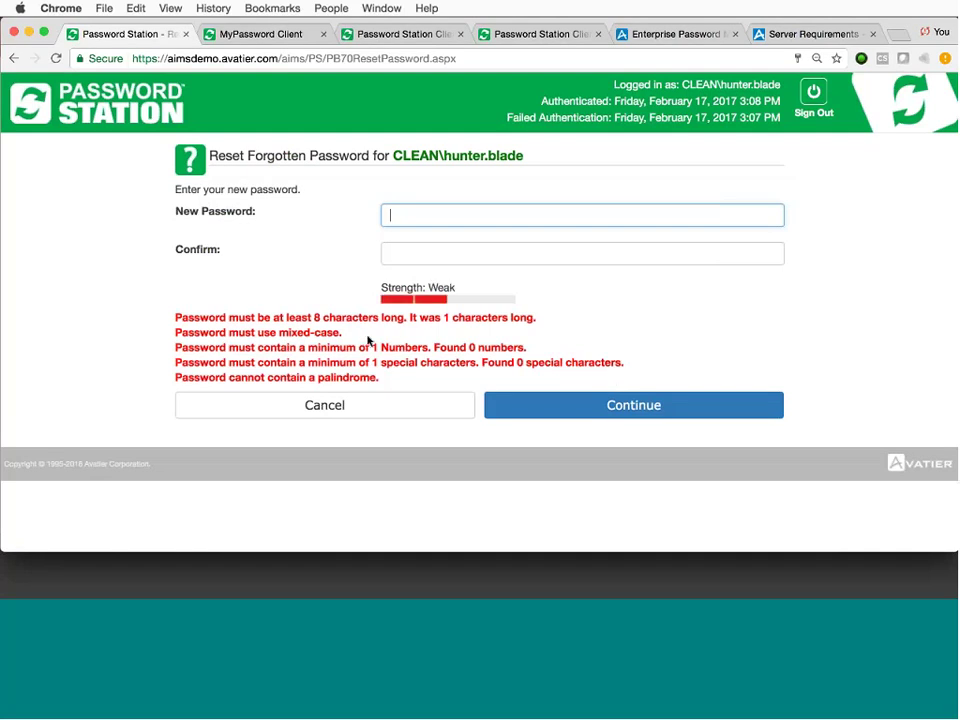
text(pass)
key(BackSpace)
key(BackSpace)
key(BackSpace)
key(BackSpace)
text(password)
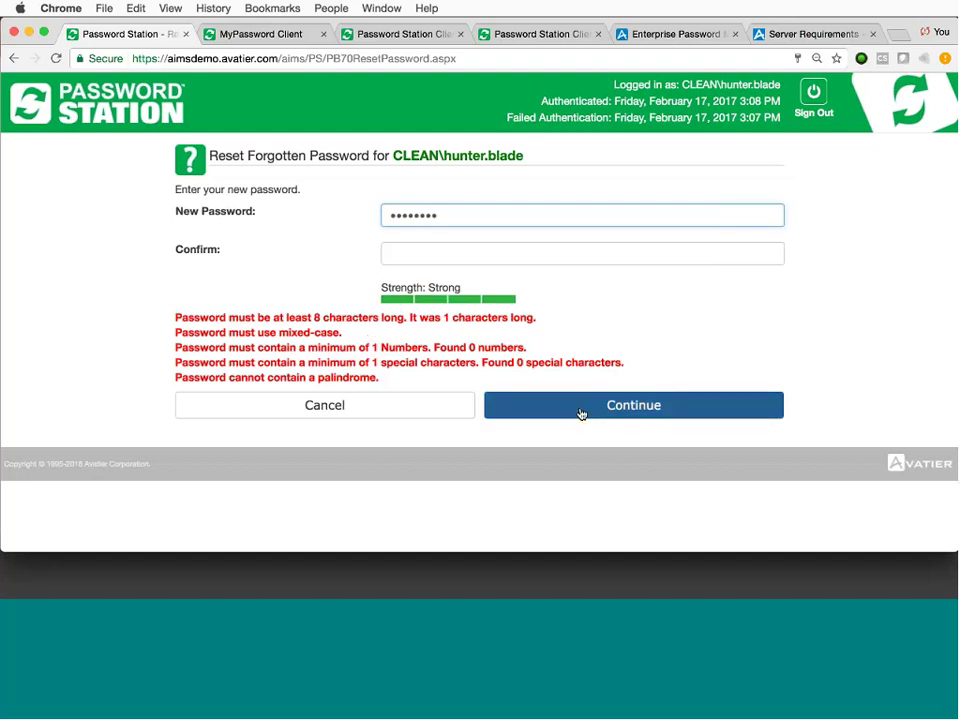
click(579, 412)
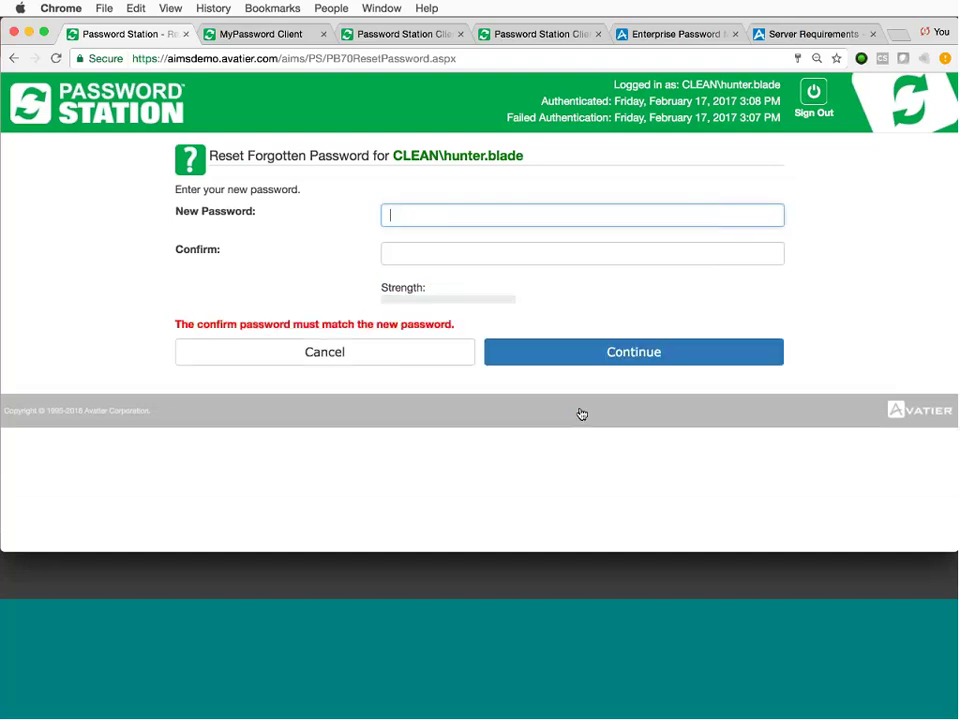
Enter the new password in both New Password and Confirm fields and submit it.
click(451, 214)
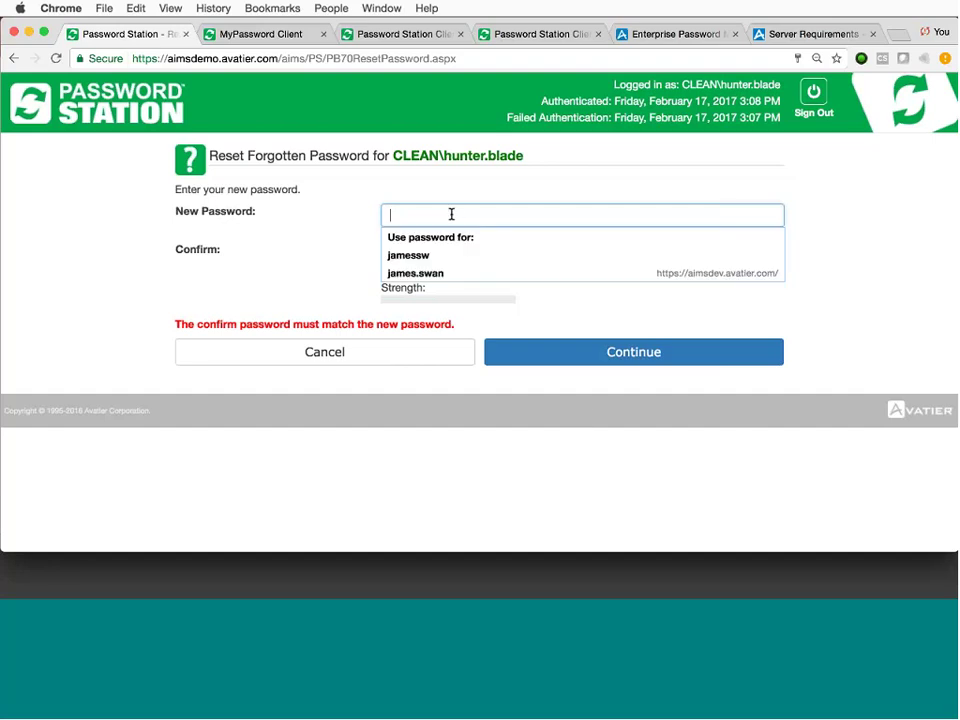
text(pa)
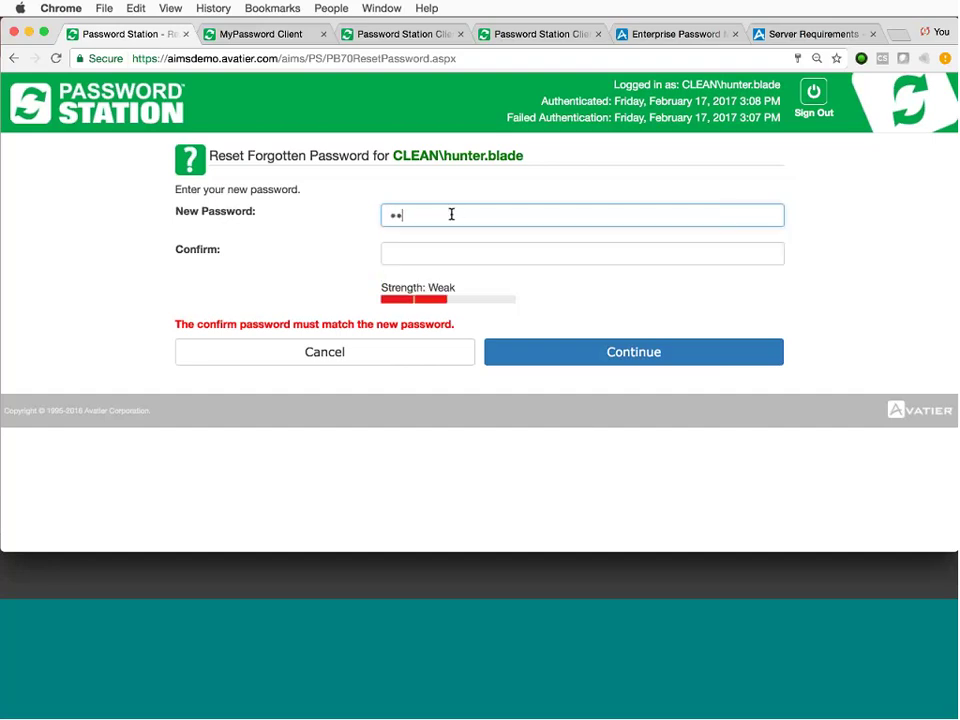
text(ssword)
key(Tab)
text(pas)
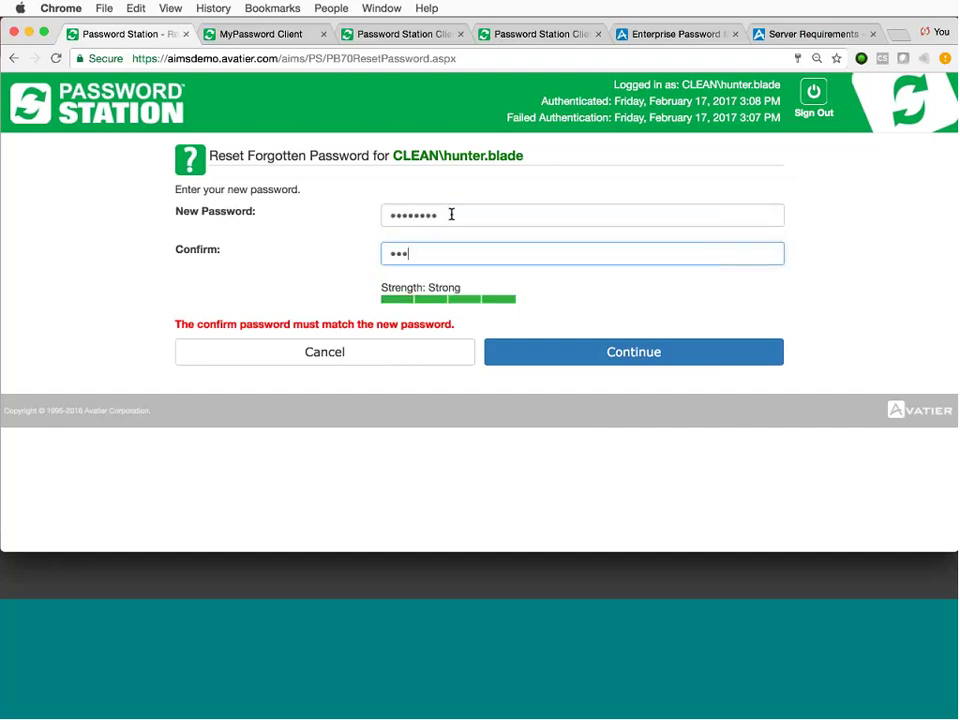
text(sword)
click(560, 366)
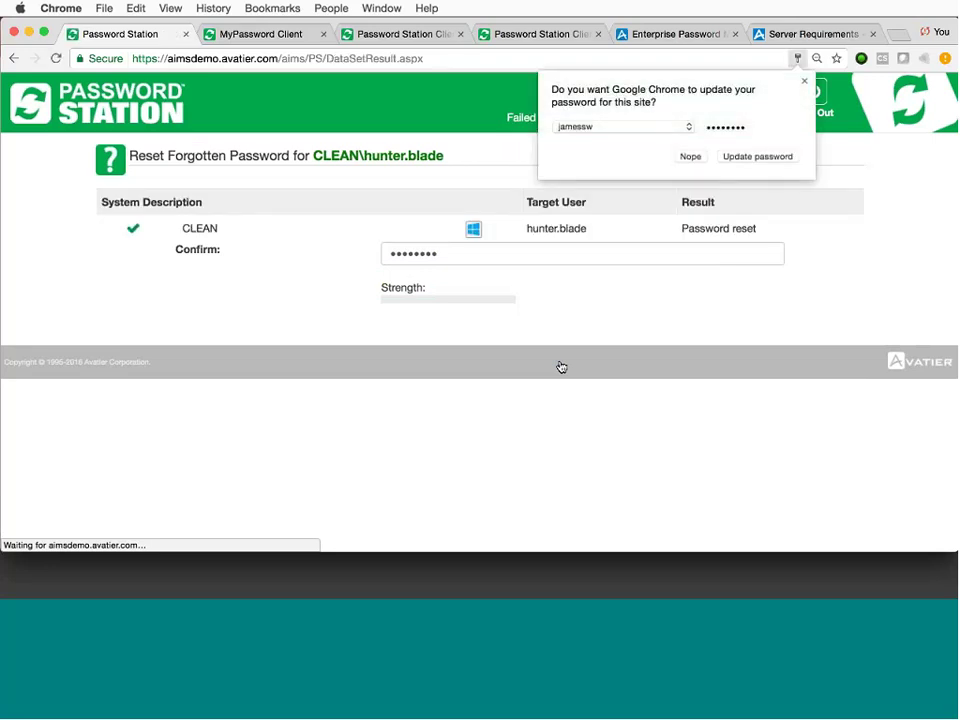
Decline Chrome's password update, return to the main menu, and pick the change password option.
click(678, 160)
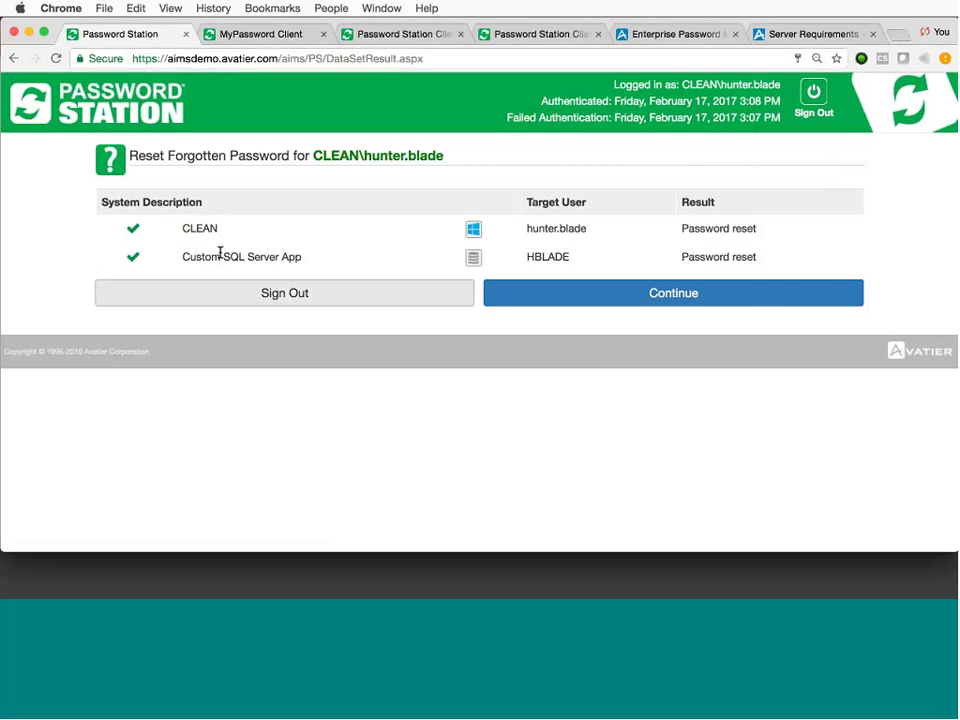
click(614, 293)
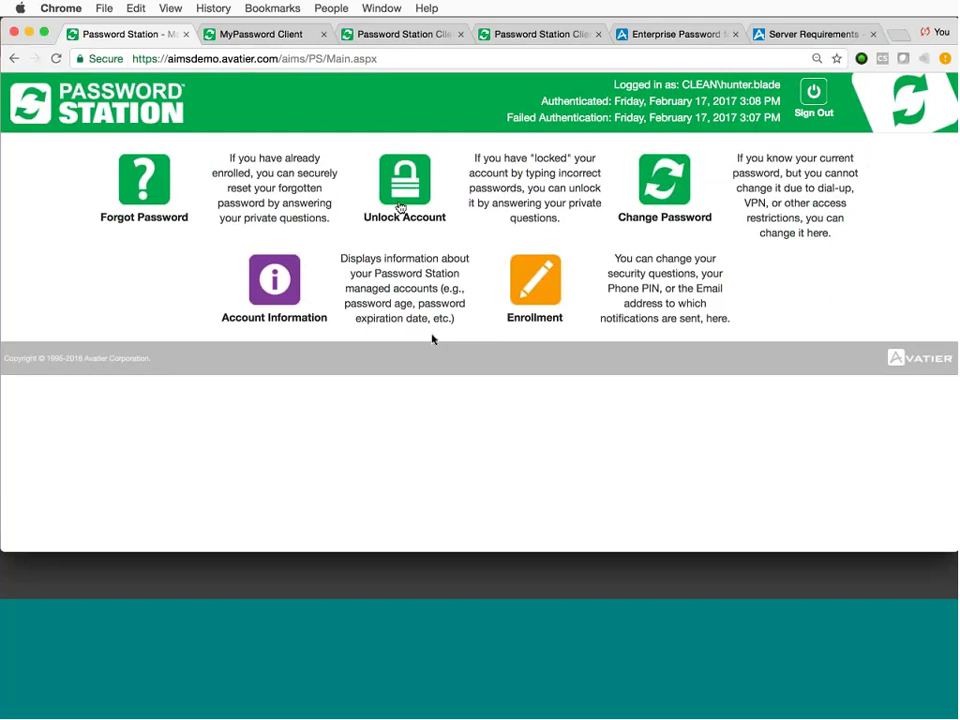
click(672, 190)
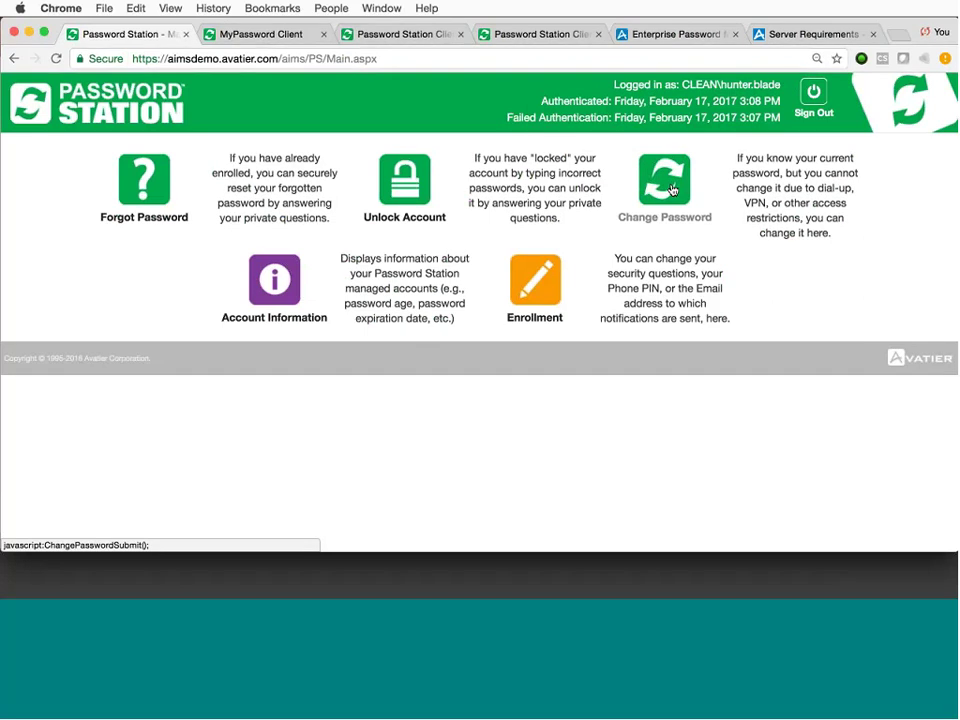
click(262, 289)
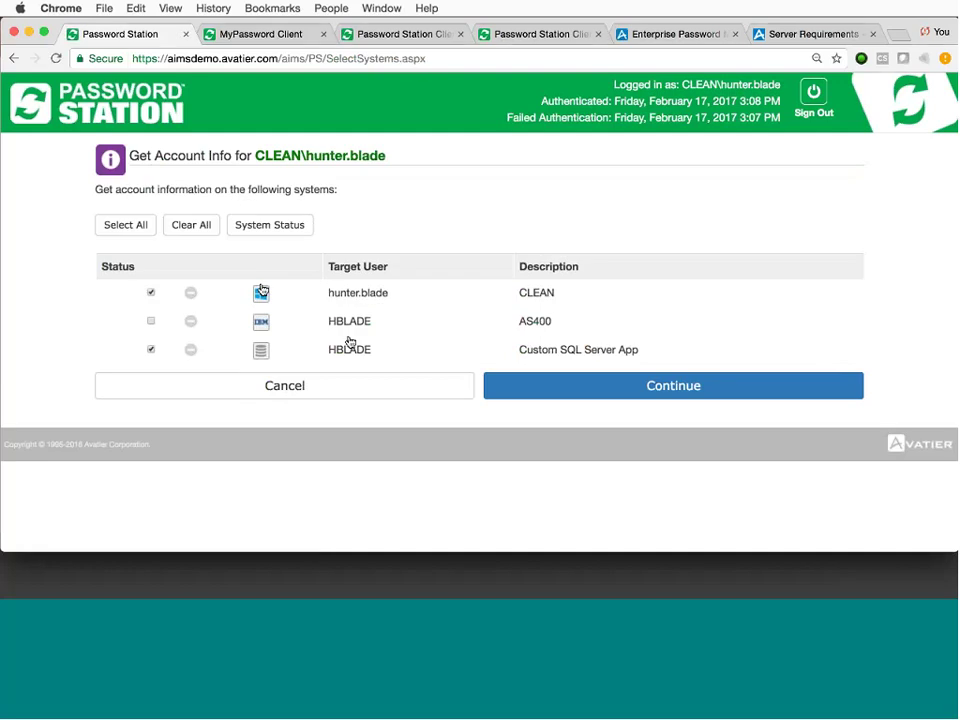
click(554, 391)
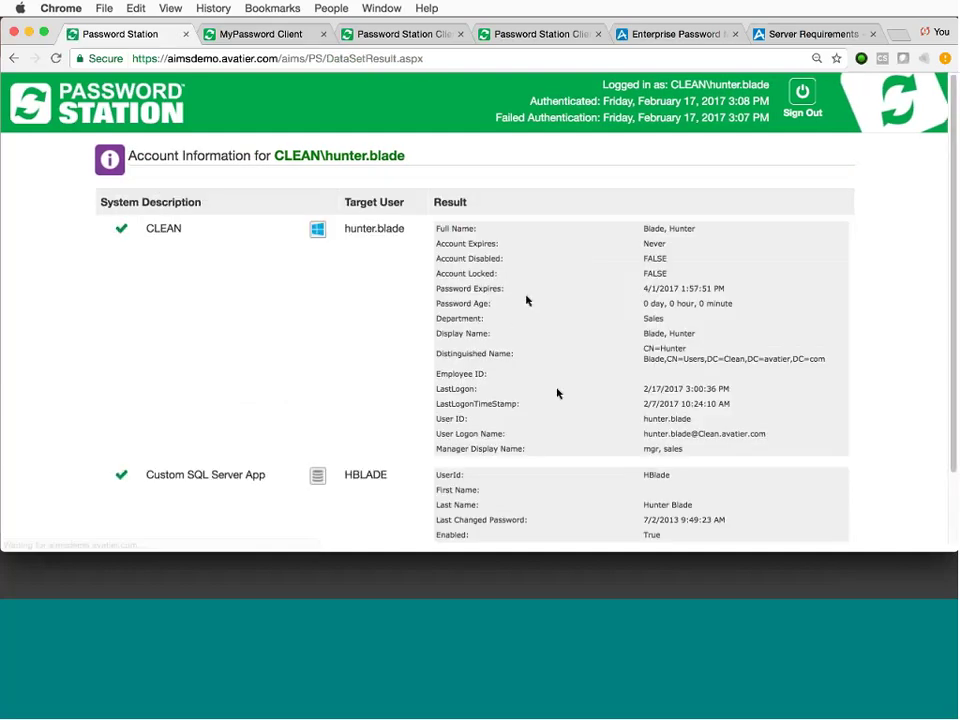
scroll(590, 365, down, 2)
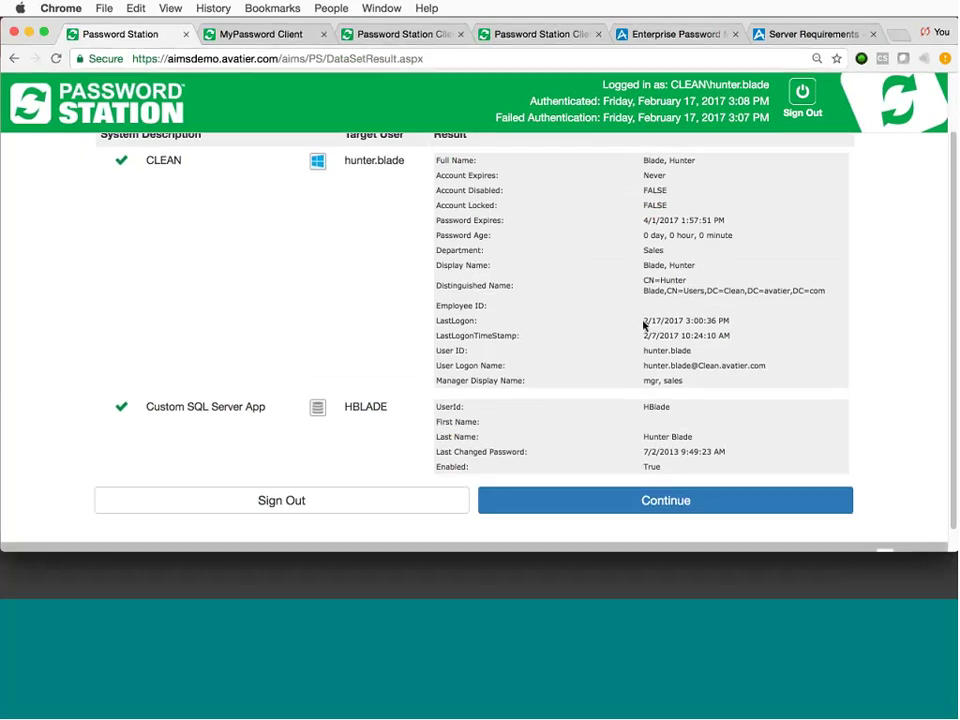
click(669, 510)
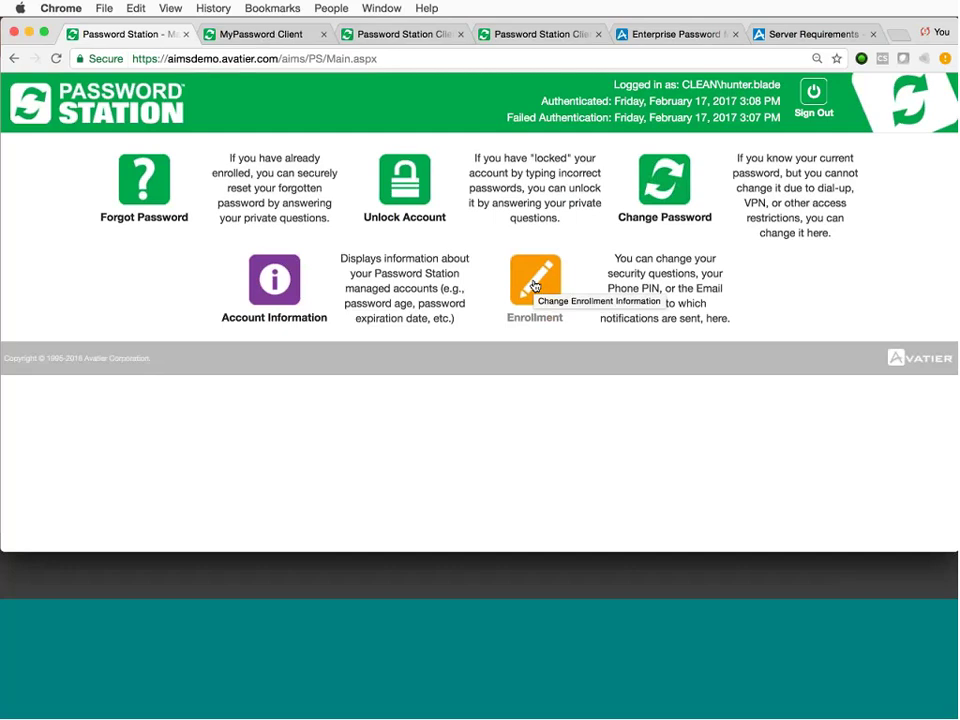
Open the Enrollment tile, then restore the DUO V3.mp4 demo video from the Dock.
click(533, 286)
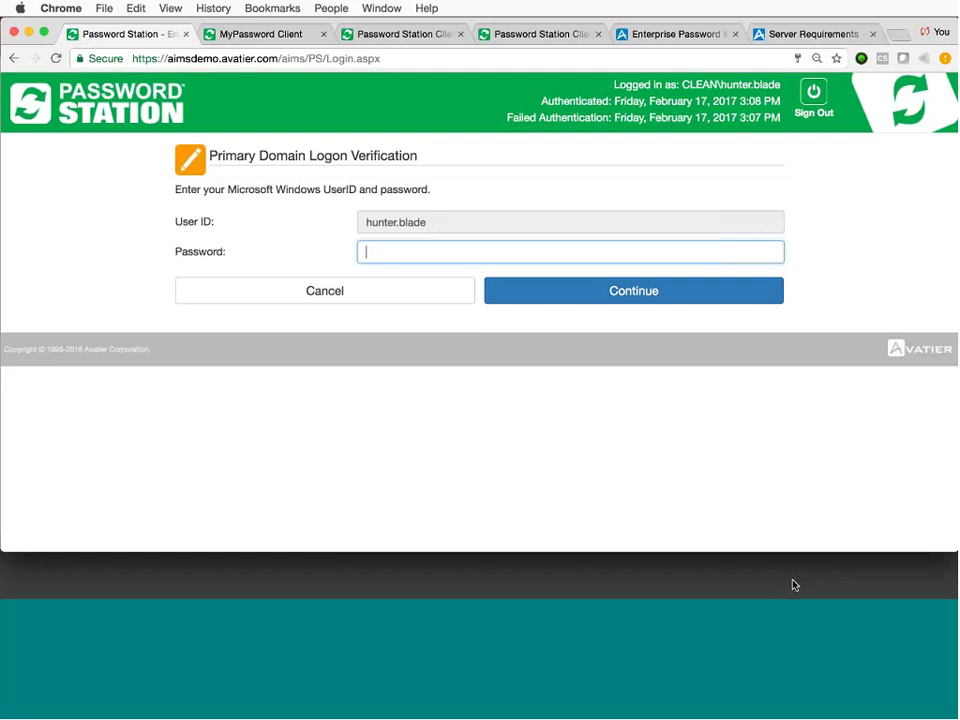
click(818, 584)
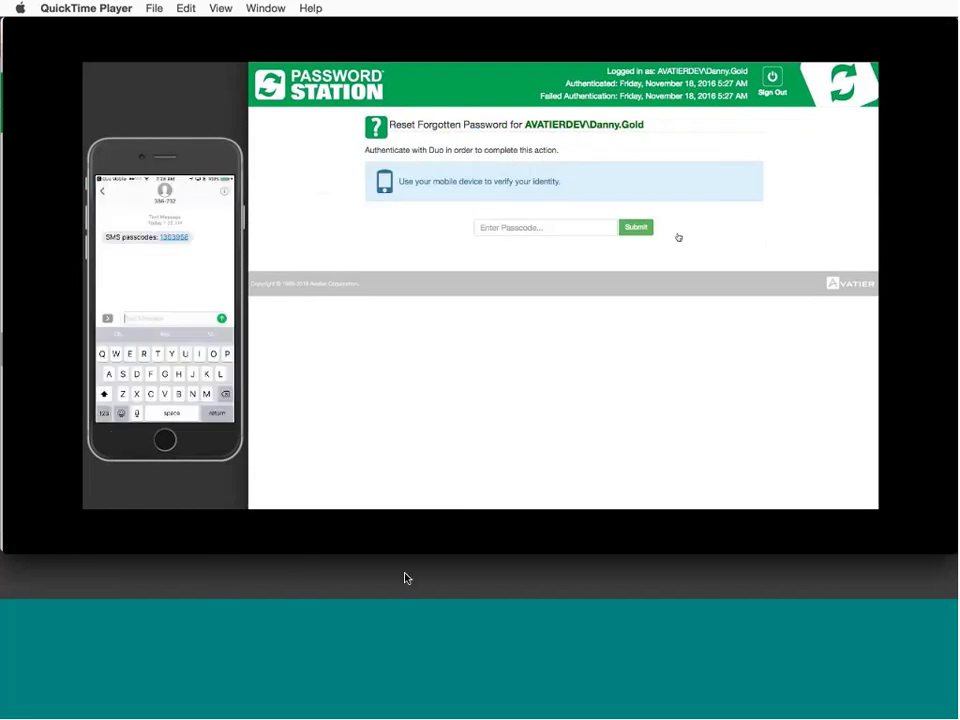
Watch the DUO V3.mp4 video through the passcode and new-password steps.
mouse_move(956, 549)
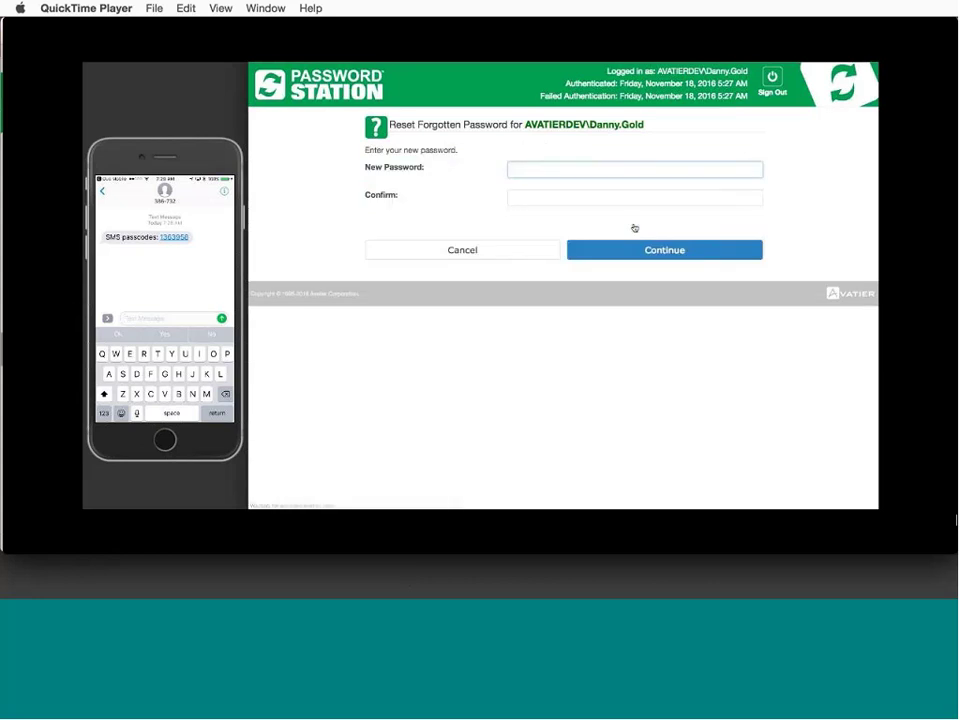
mouse_move(908, 531)
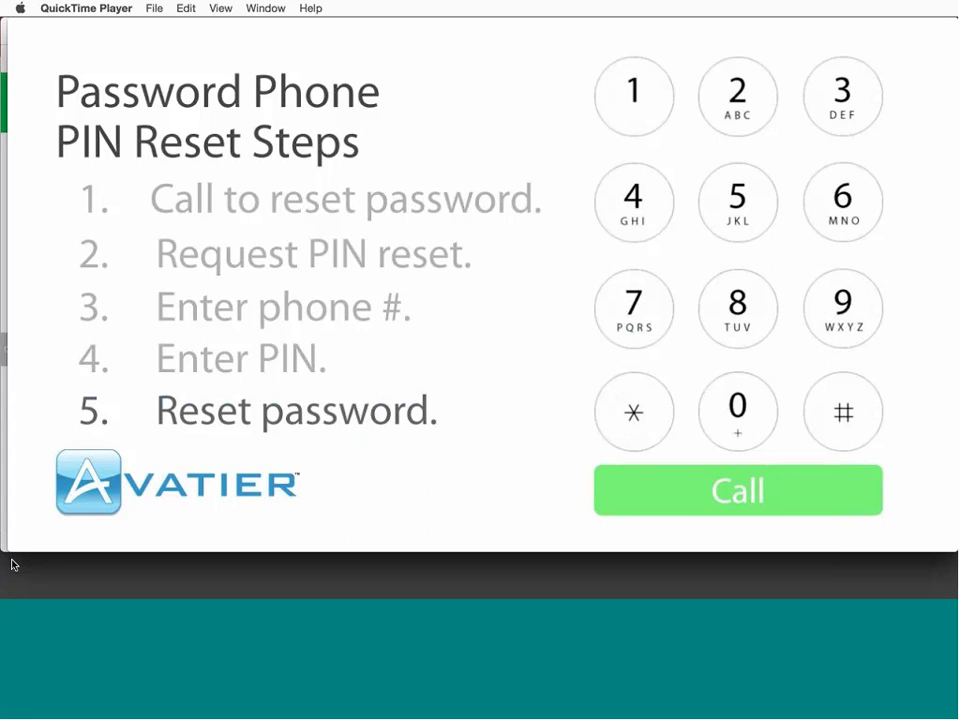
Bring Chrome back to the front on the Password Station tab and show the Bookmarks menu.
mouse_move(66, 518)
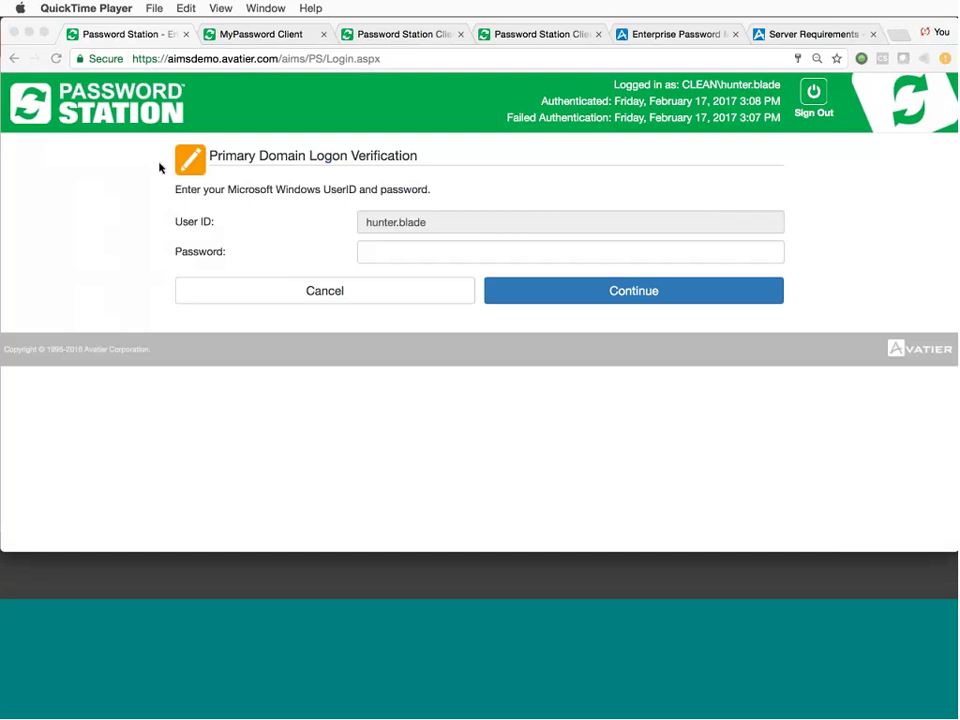
click(262, 8)
click(140, 36)
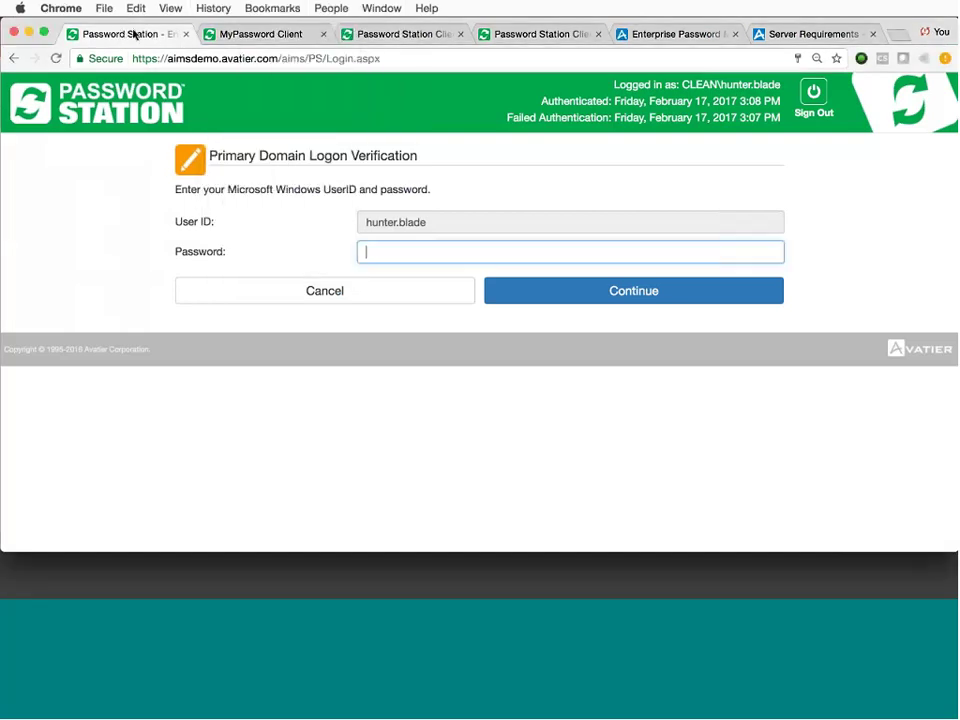
click(276, 8)
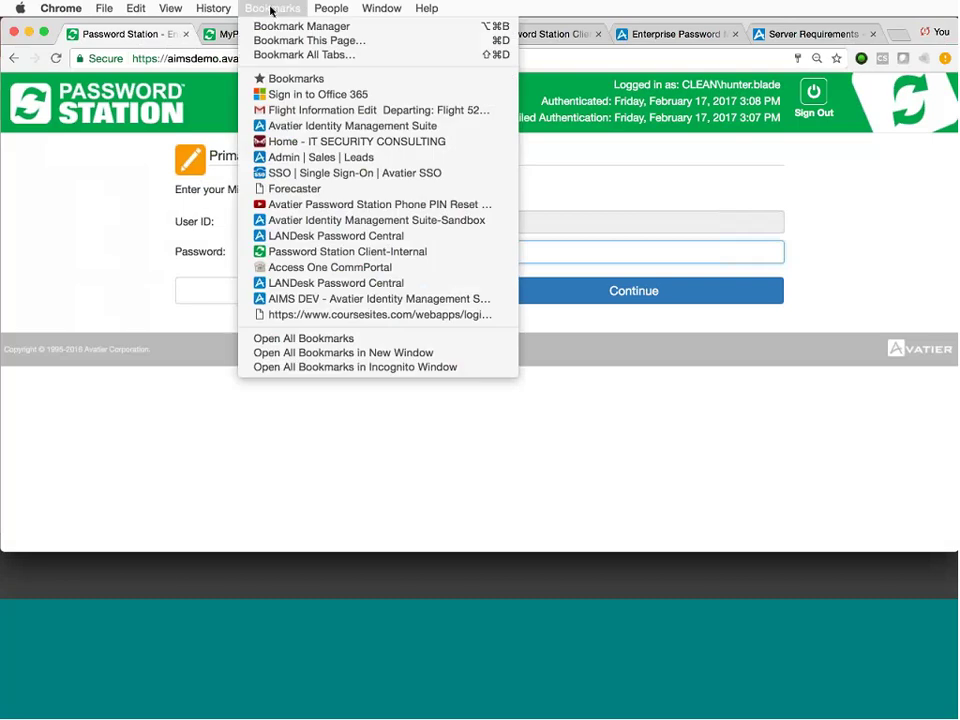
Go from the AIMS home page to the Password Station Help Desk and log in with the admin account.
click(352, 126)
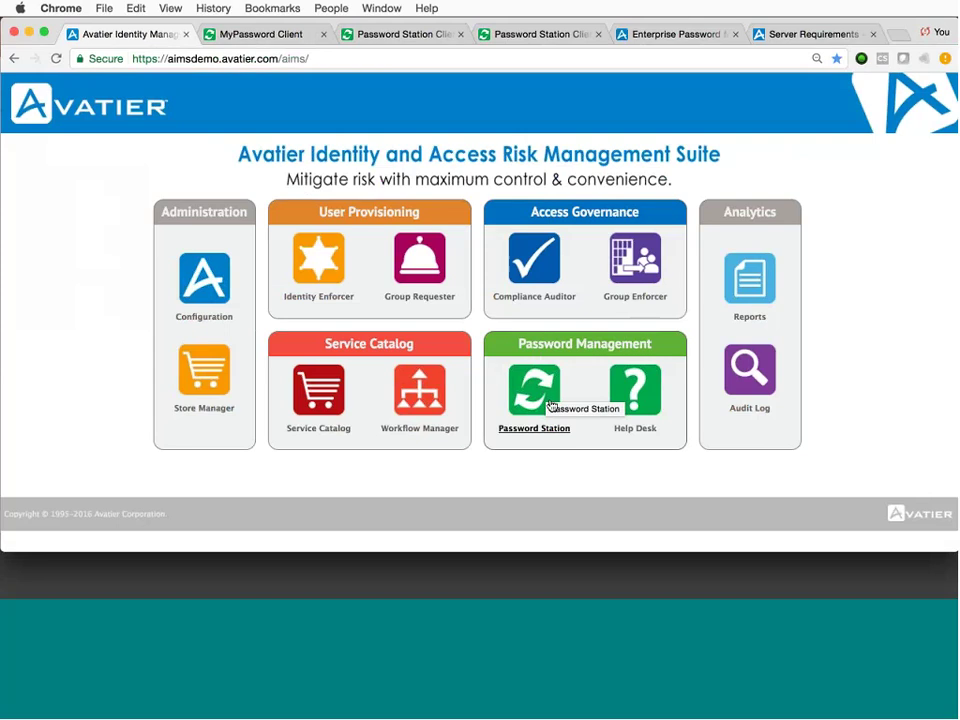
click(641, 404)
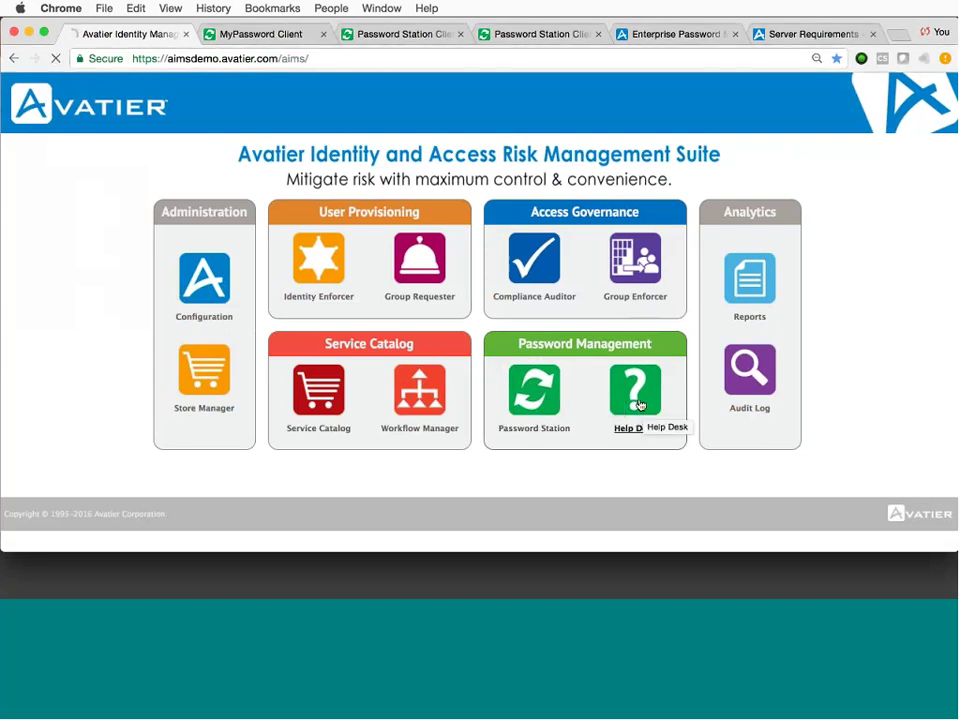
click(340, 226)
text(demoa)
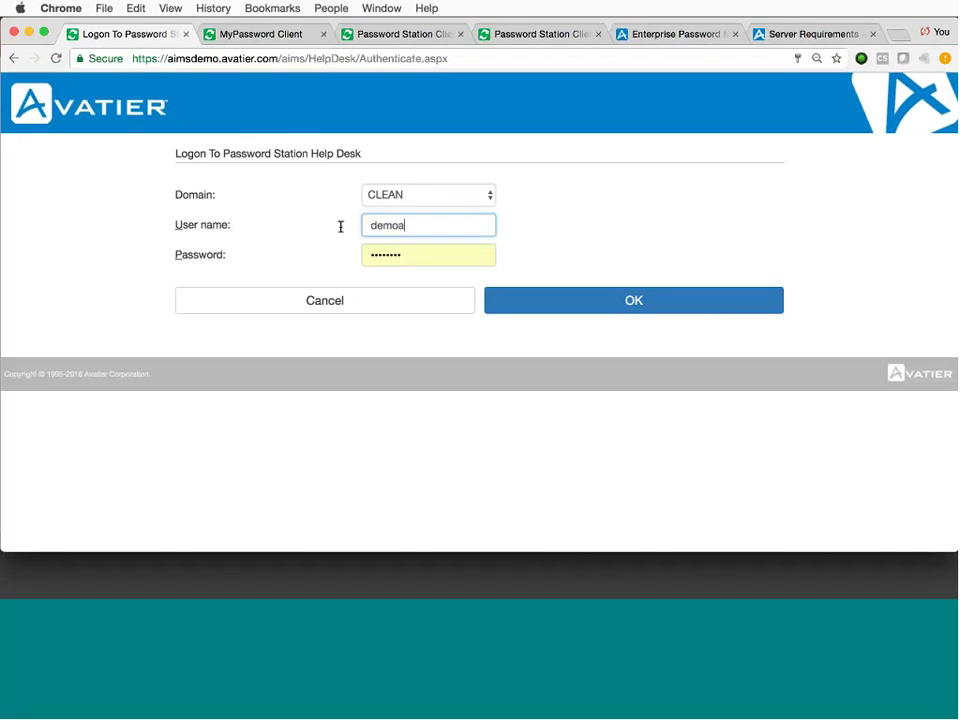
text(dmin)
key(Tab)
text(•••••)
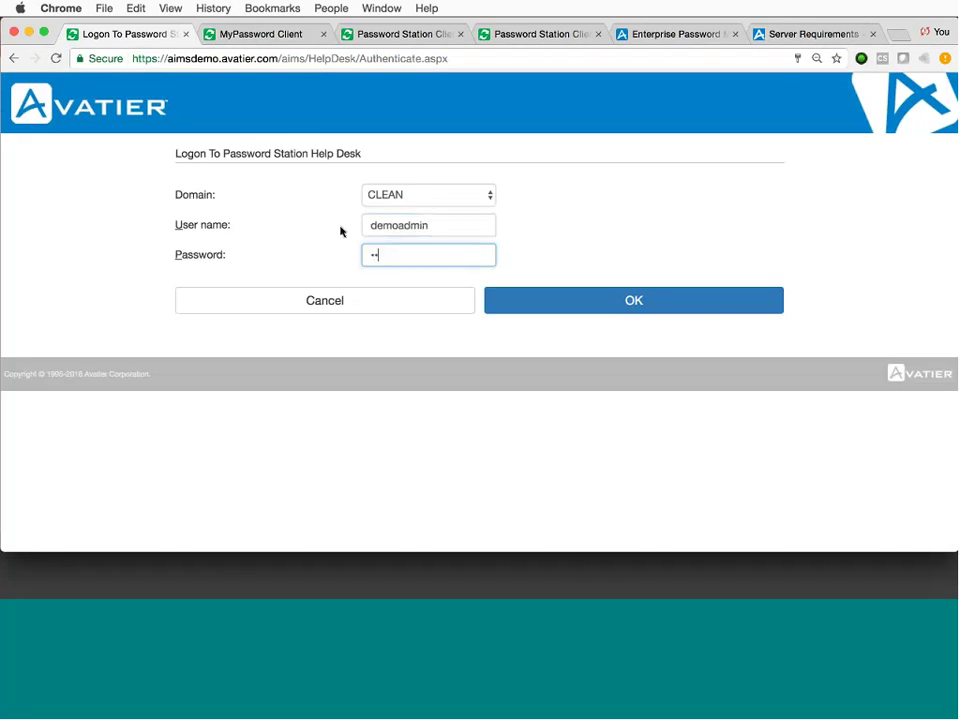
text(•••)
key(Return)
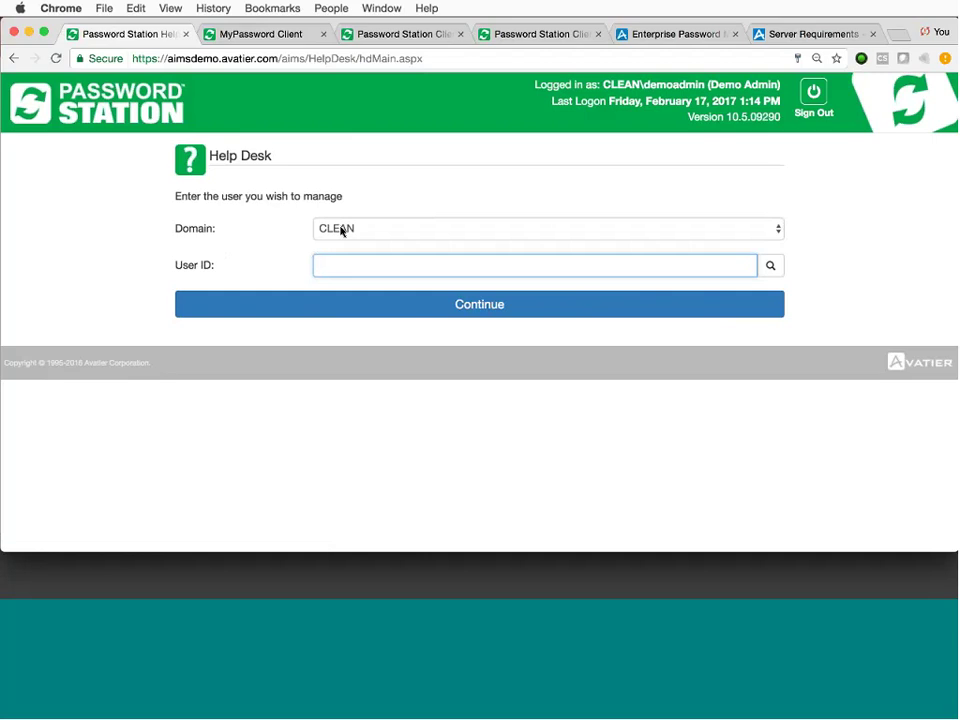
Pick the autofilled user ID to manage, continue, and open that user's Send Invitation email form.
key(Tab)
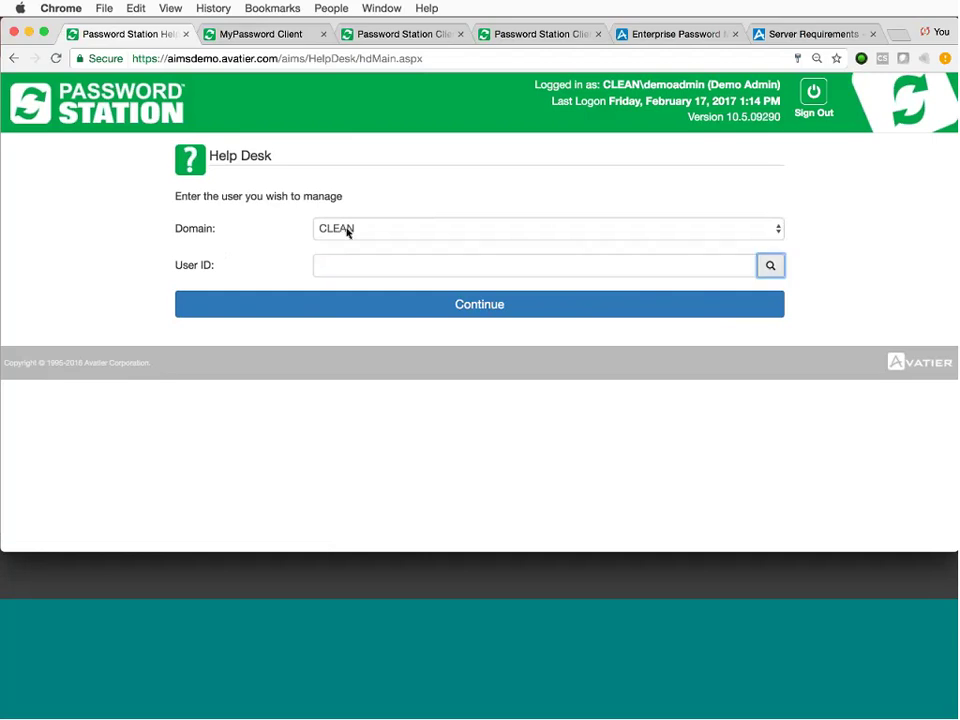
click(354, 271)
text(hu)
key(Down)
key(Return)
click(418, 305)
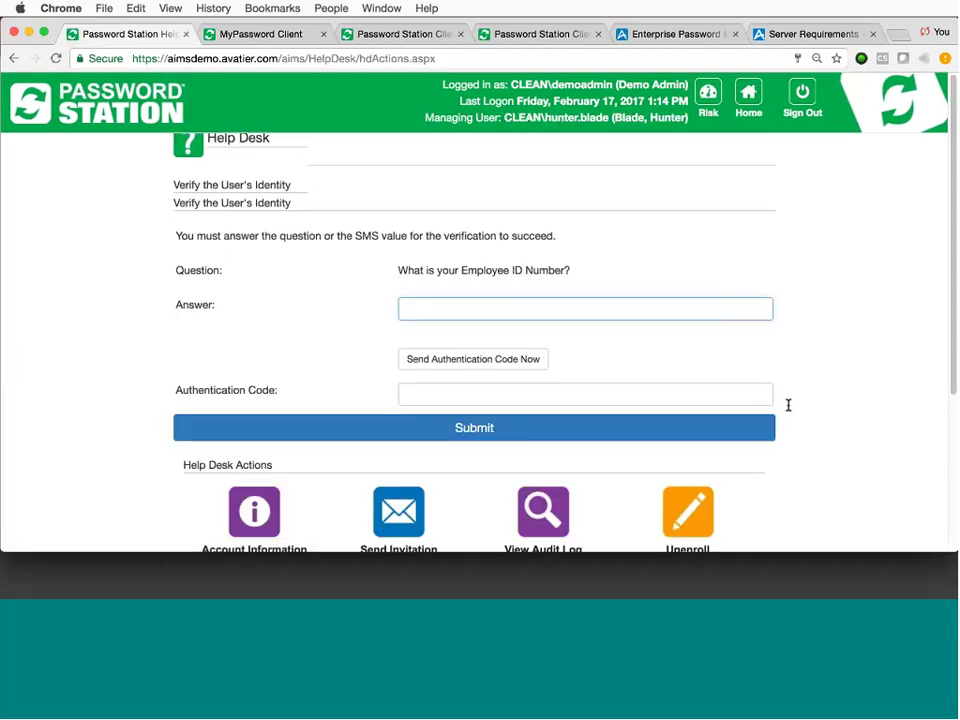
scroll(789, 410, down, 3)
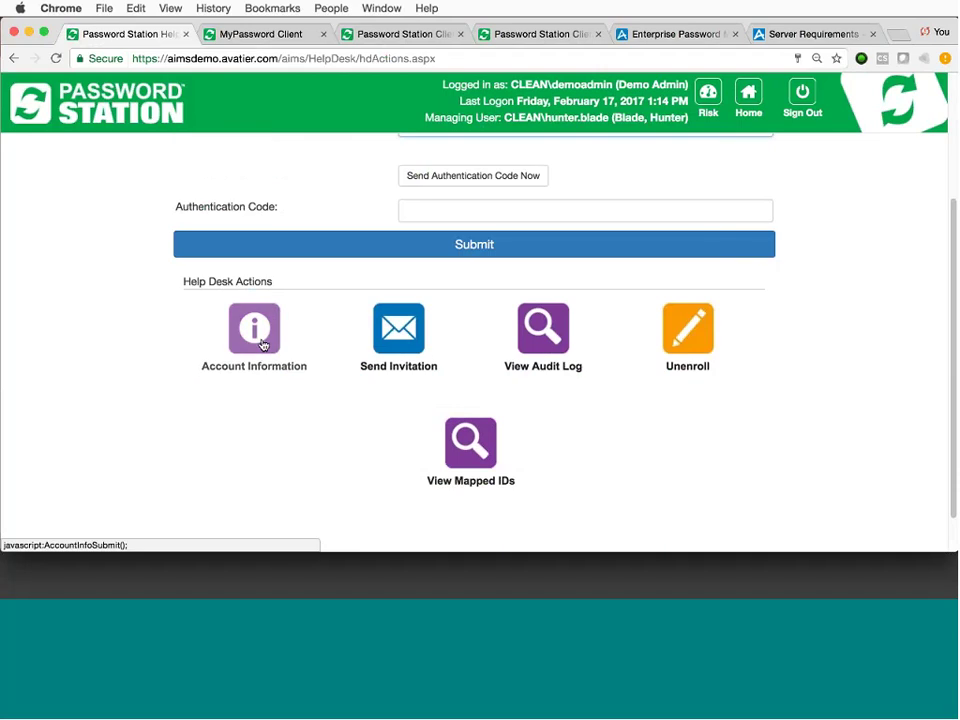
click(381, 340)
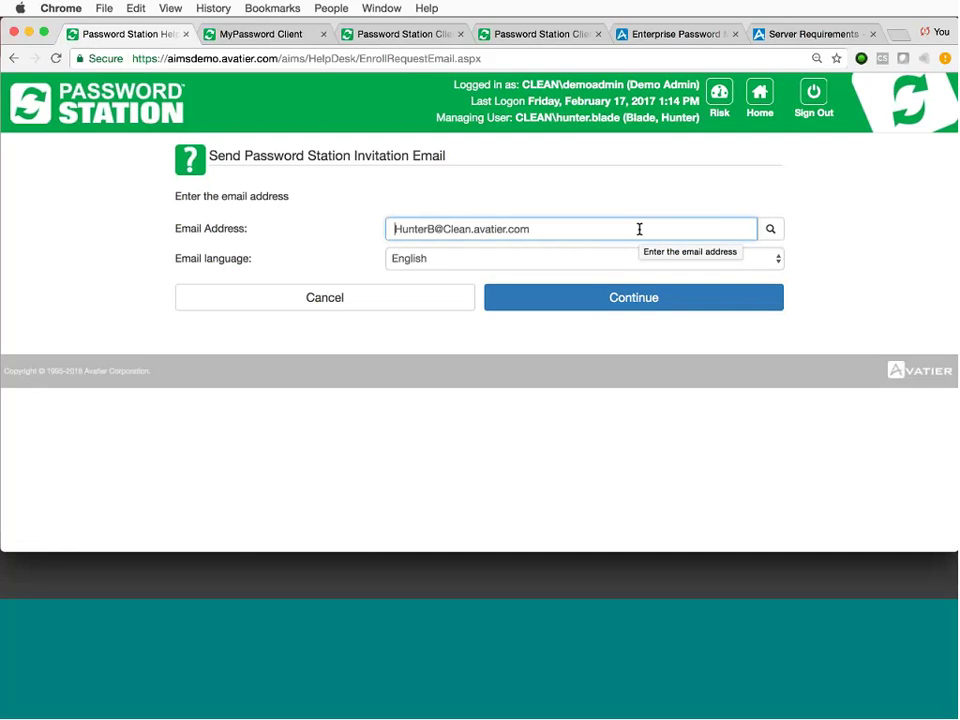
Cancel the invitation, view and close the user's 139-entry audit history, and return to the page top.
click(380, 298)
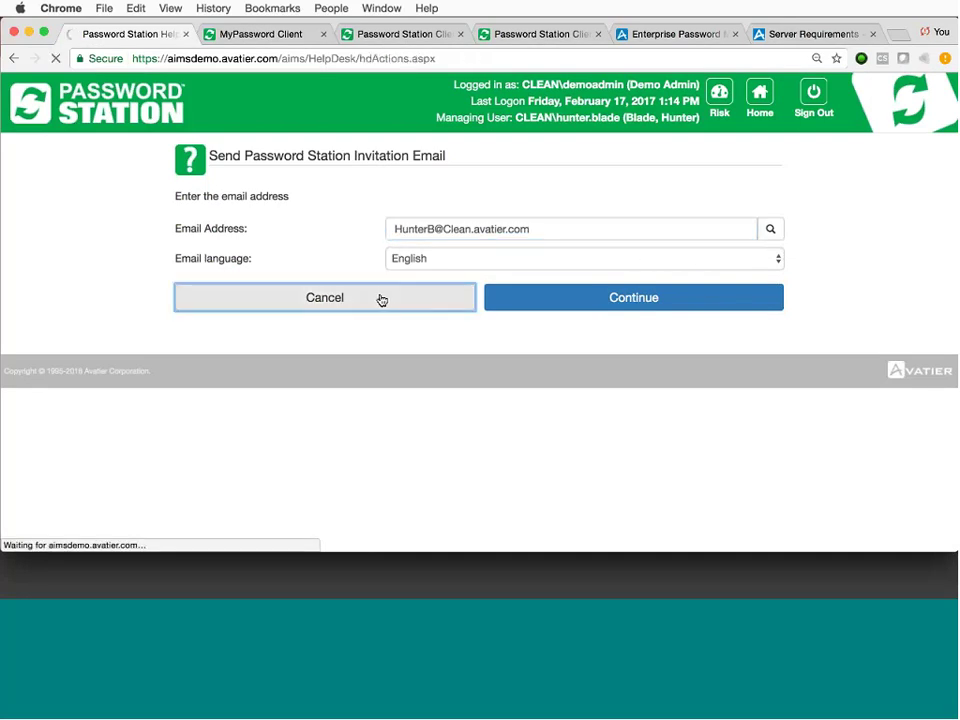
scroll(628, 435, down, 4)
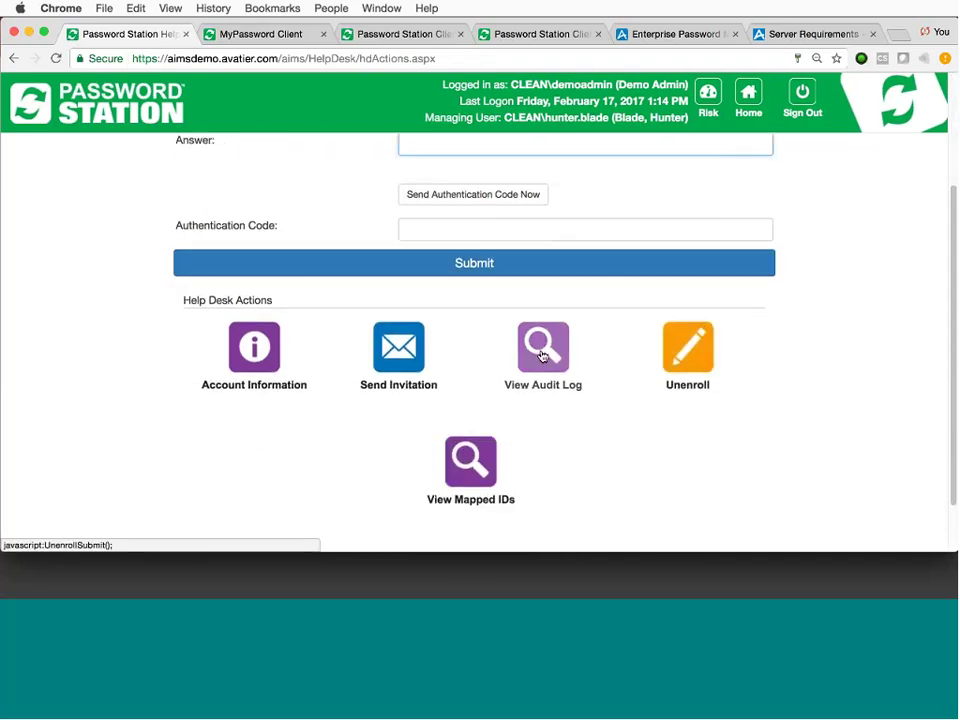
click(541, 356)
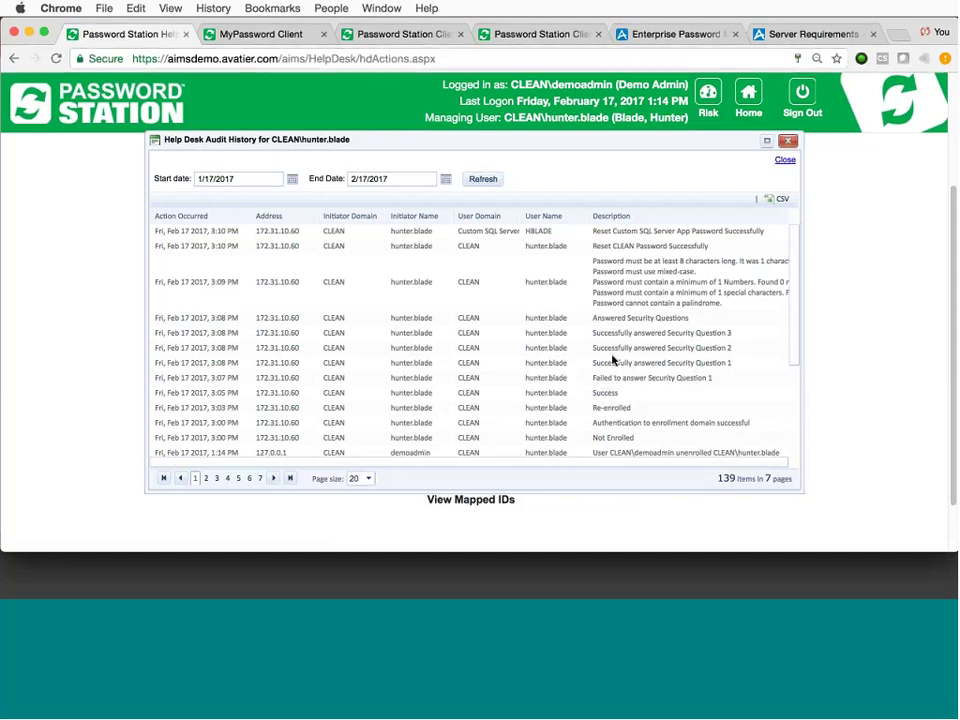
click(786, 142)
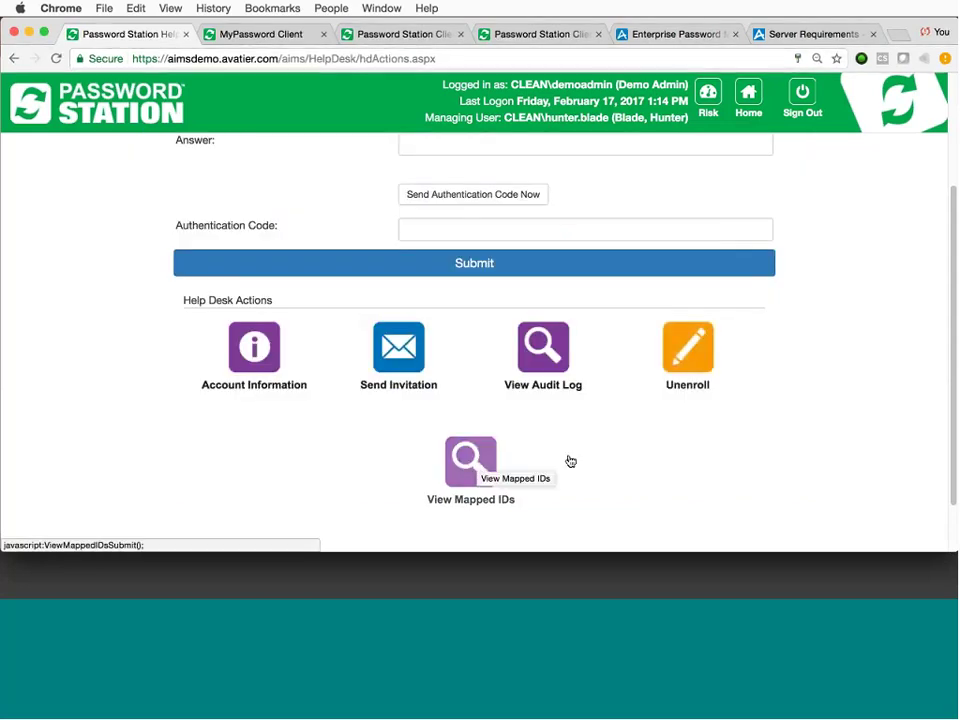
scroll(859, 463, up, 4)
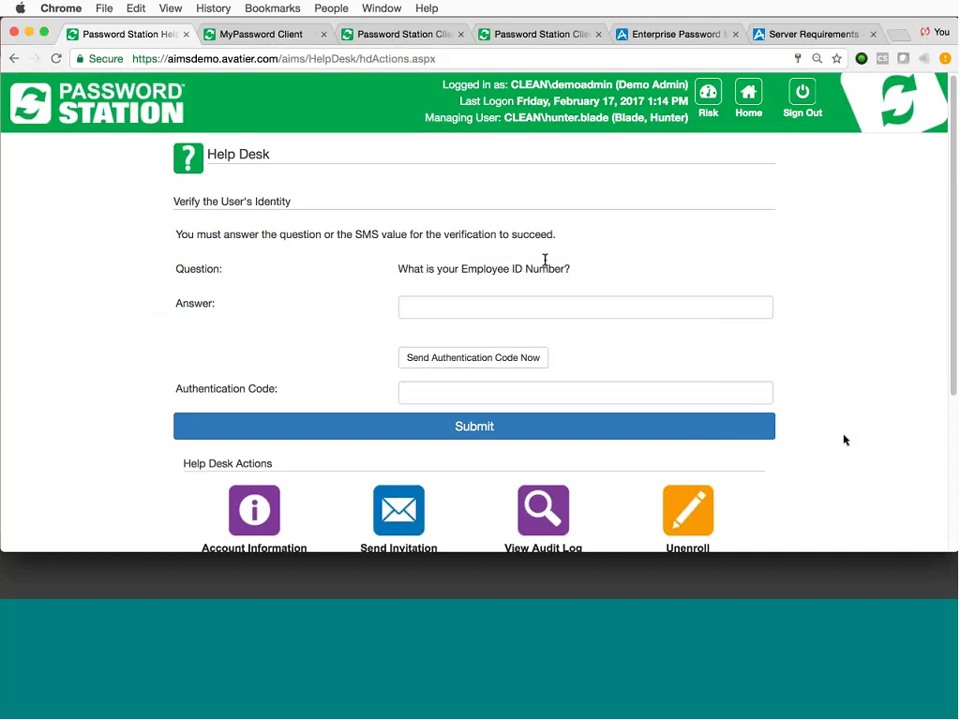
Answer the Employee ID security question with the user's employee ID and submit it.
drag(579, 272, 398, 271)
click(418, 276)
click(523, 308)
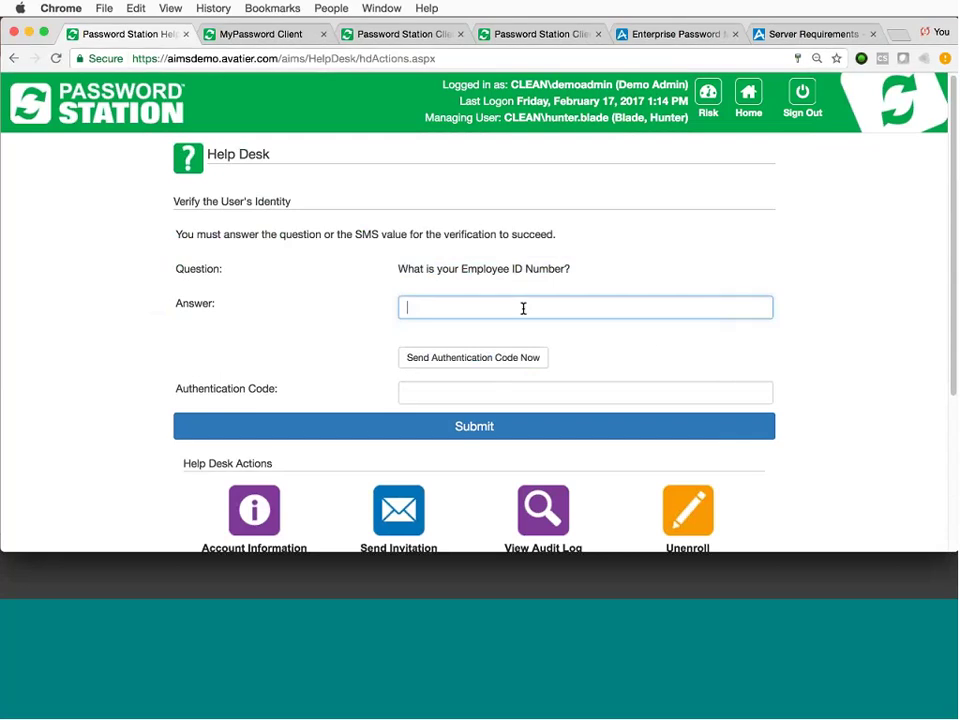
click(510, 426)
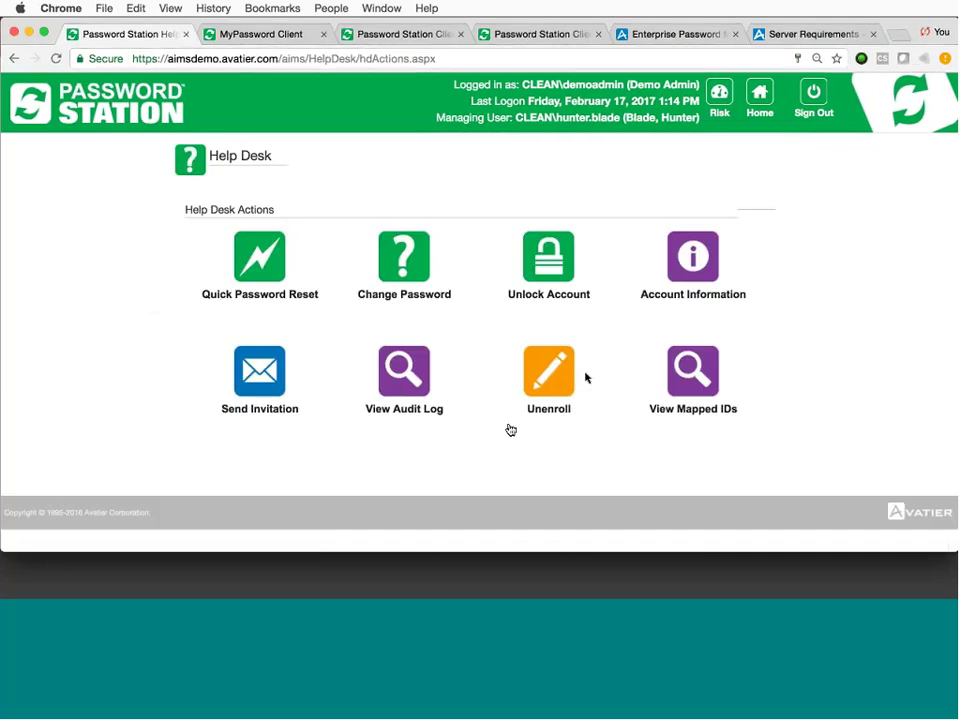
click(268, 270)
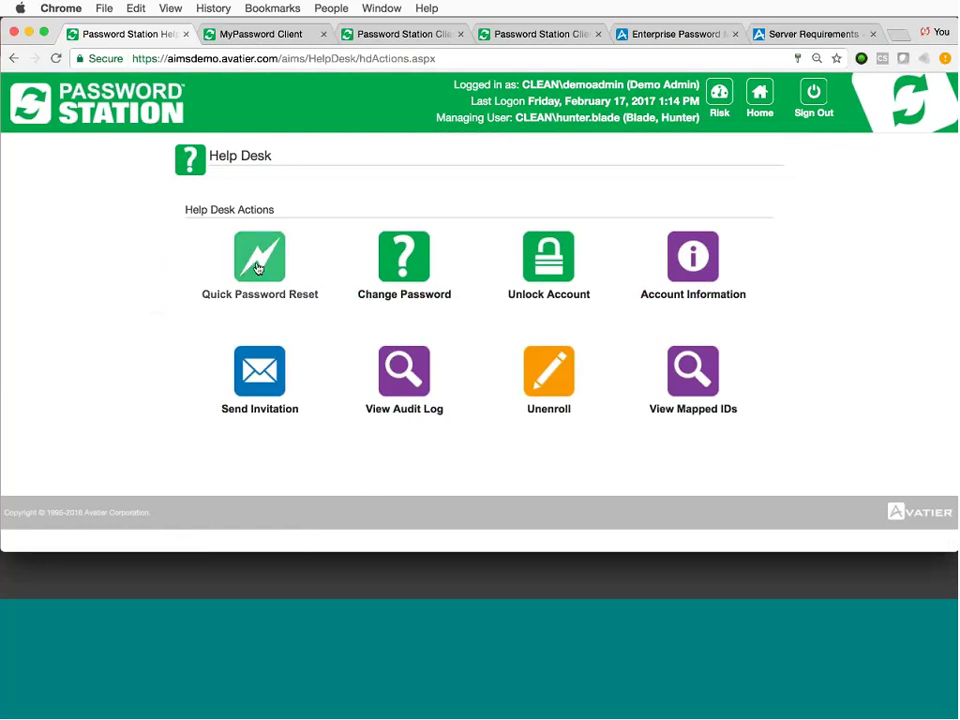
click(257, 267)
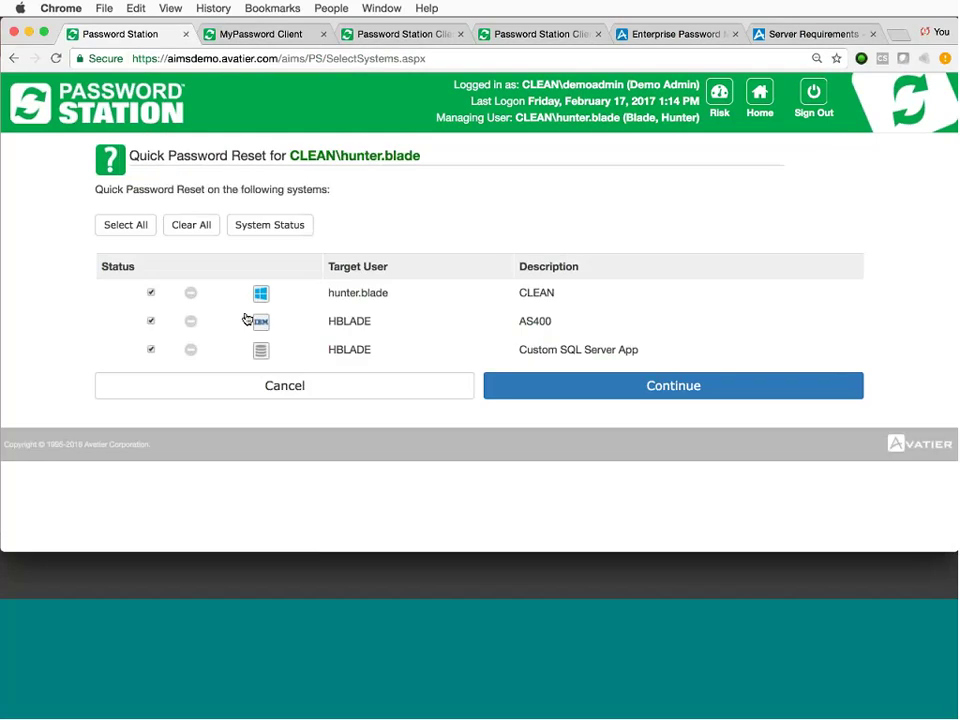
click(545, 390)
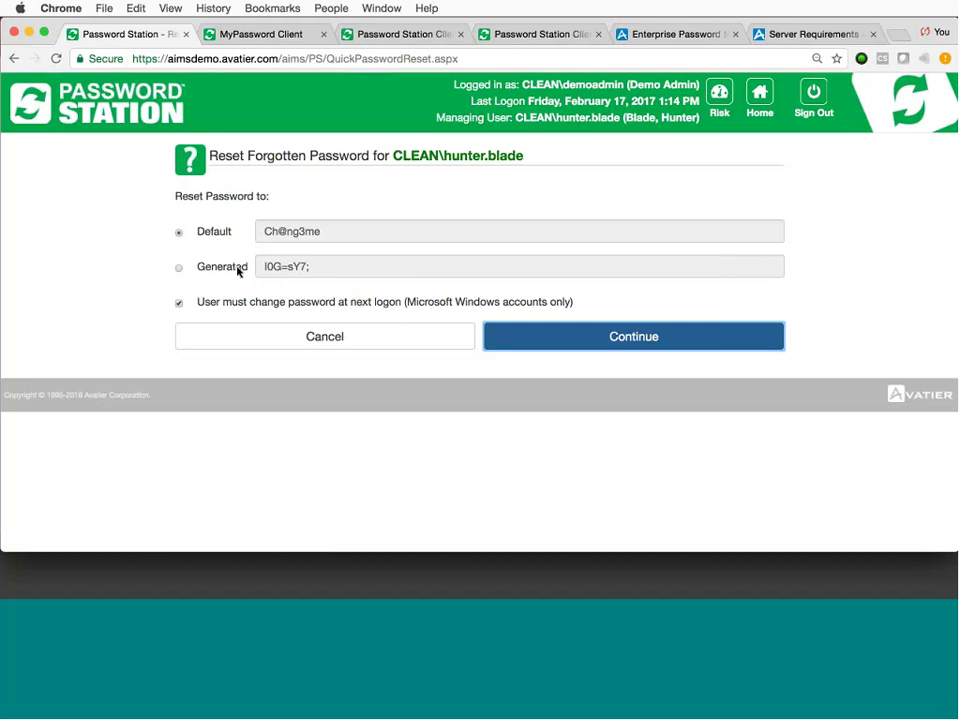
drag(232, 304, 503, 312)
click(656, 309)
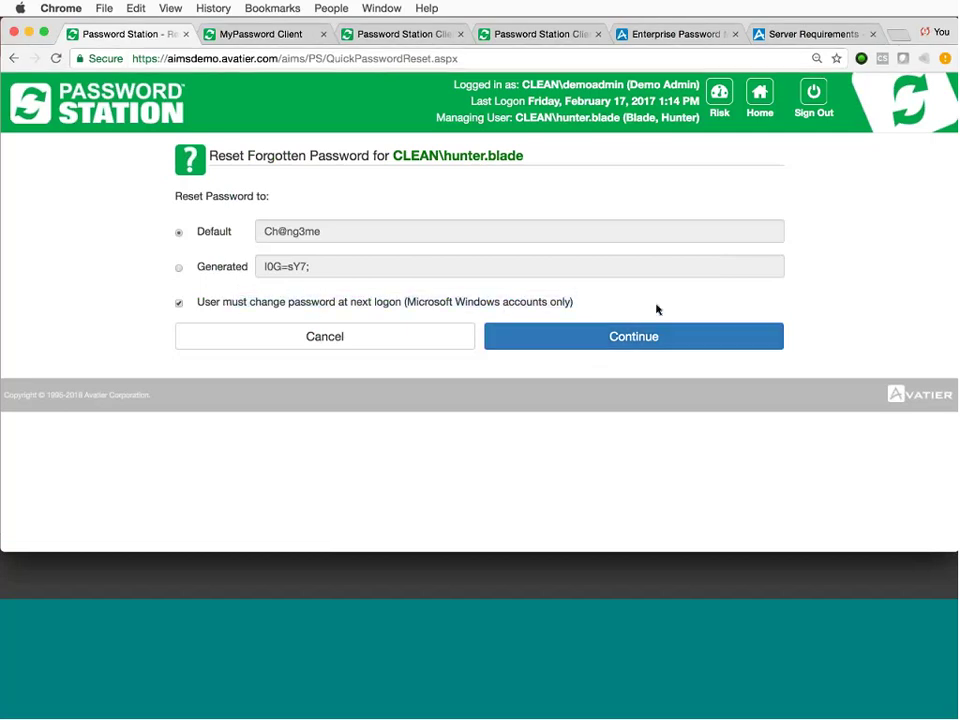
click(375, 343)
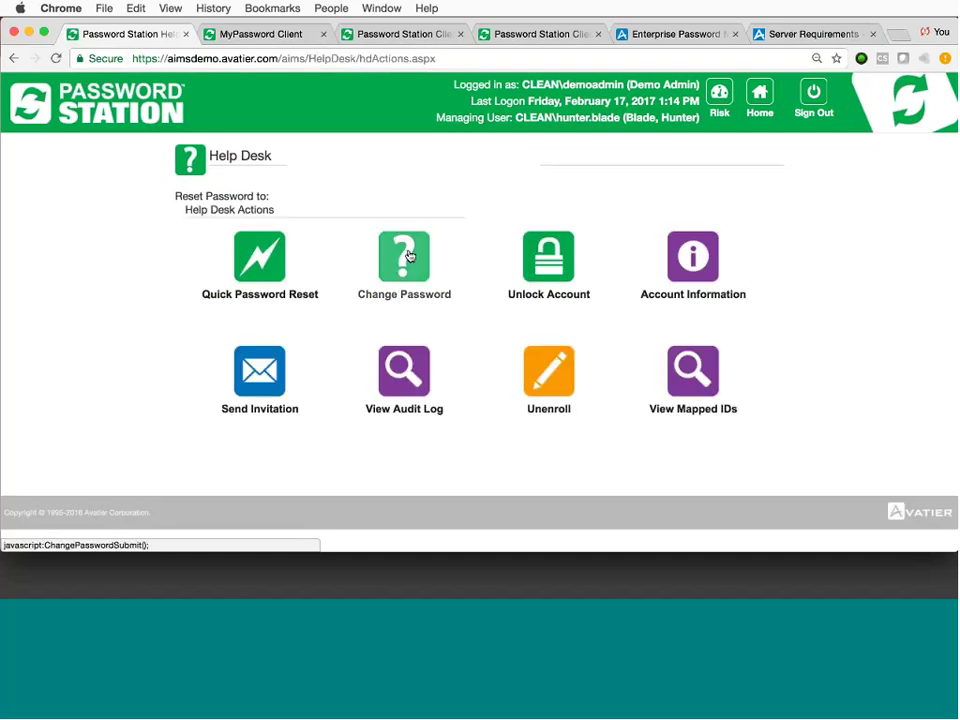
click(407, 254)
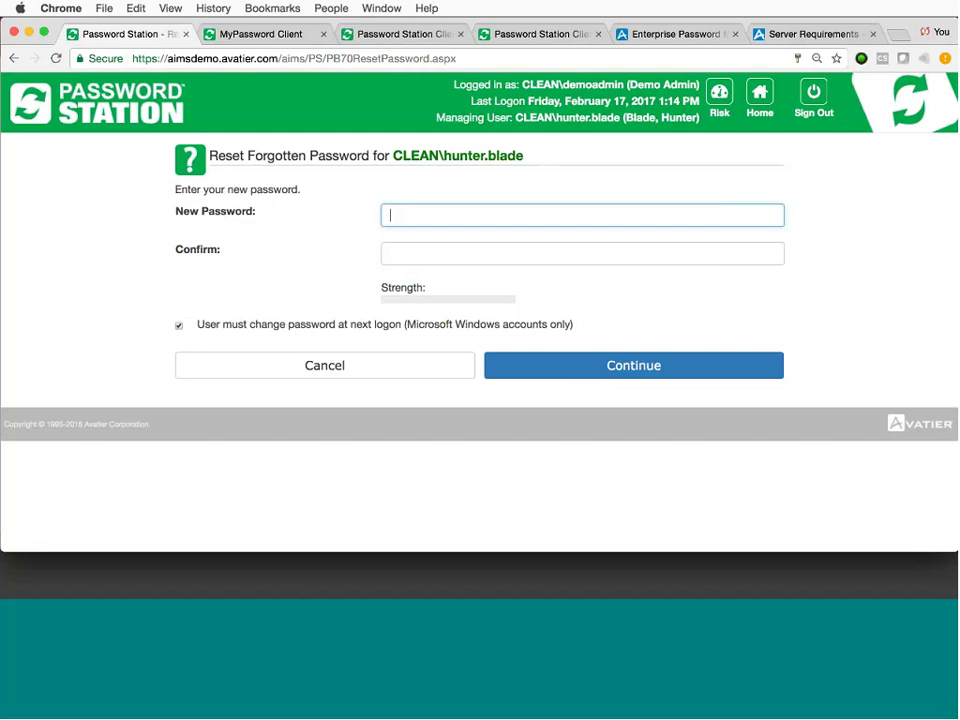
drag(217, 329, 521, 334)
click(450, 345)
click(377, 363)
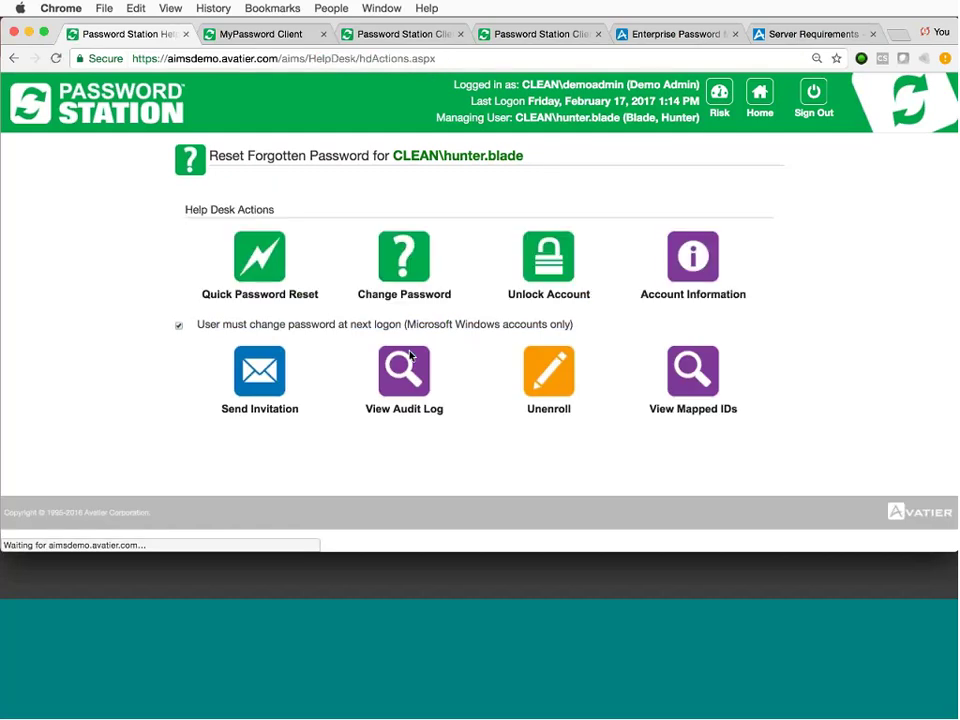
Go to the AIMS home page via its bookmark and open the Reports module.
click(271, 9)
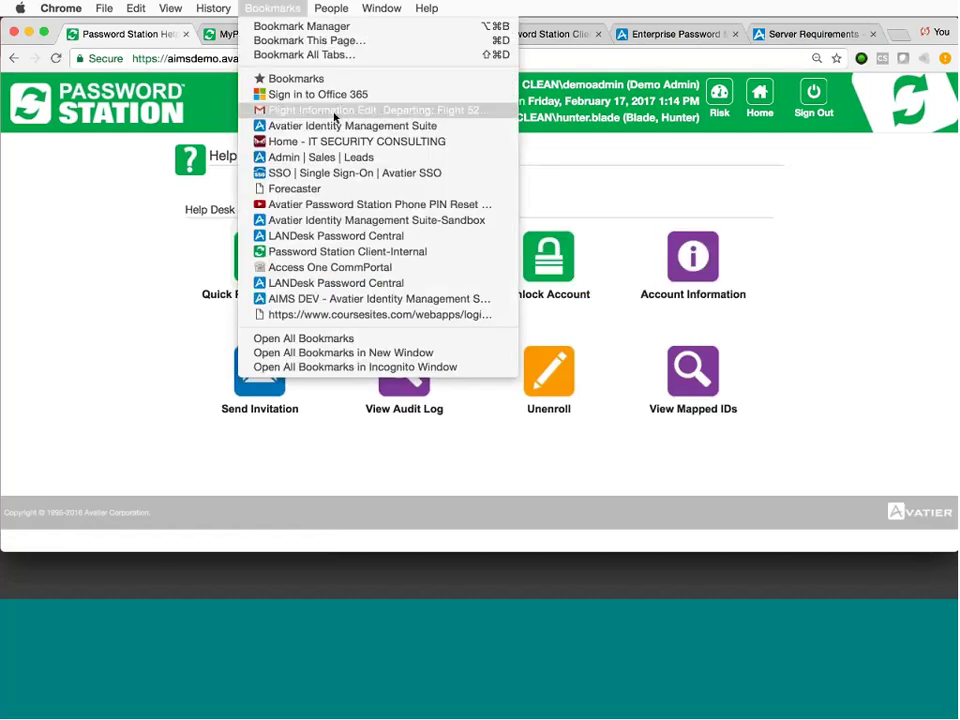
click(336, 125)
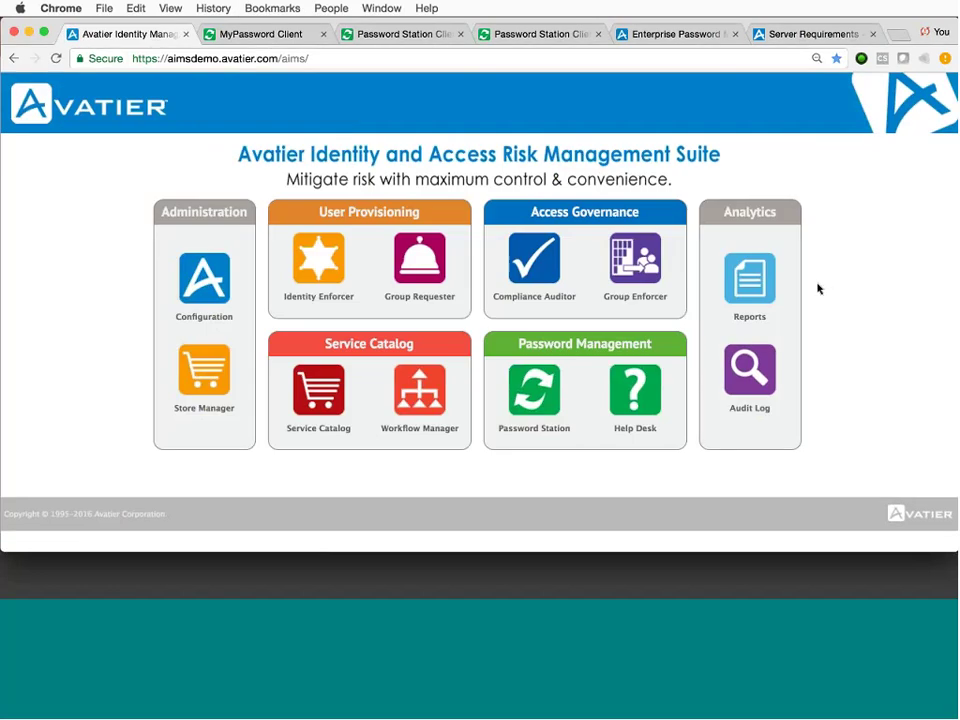
click(760, 284)
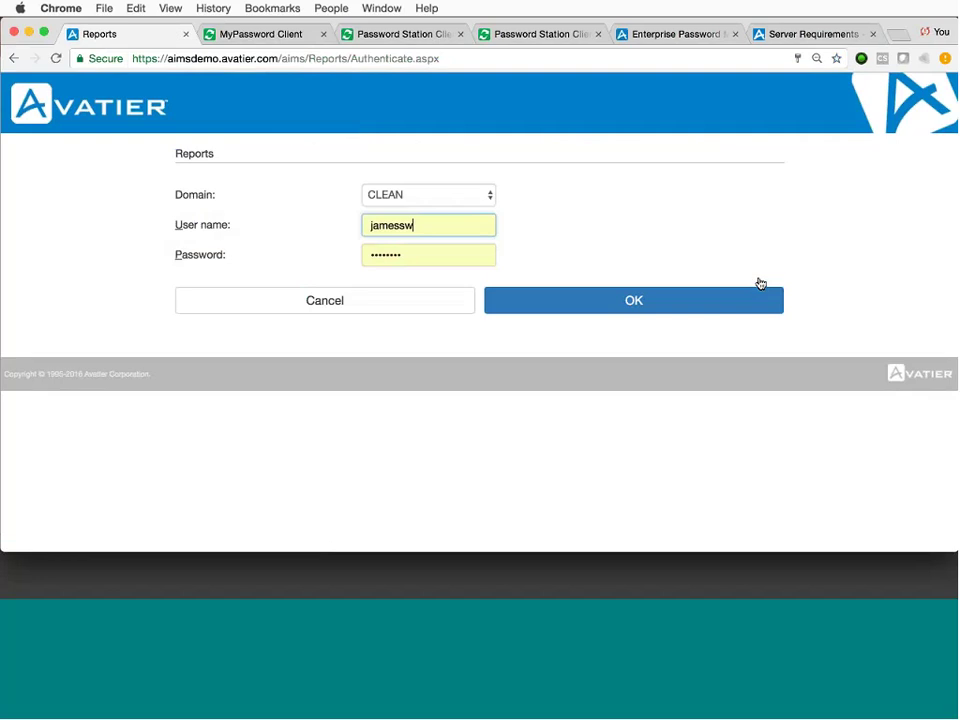
Replace the autofilled user name with the demo admin account, enter its password, and log in.
key(BackSpace)
key(BackSpace)
key(BackSpace)
key(BackSpace)
key(BackSpace)
key(BackSpace)
key(BackSpace)
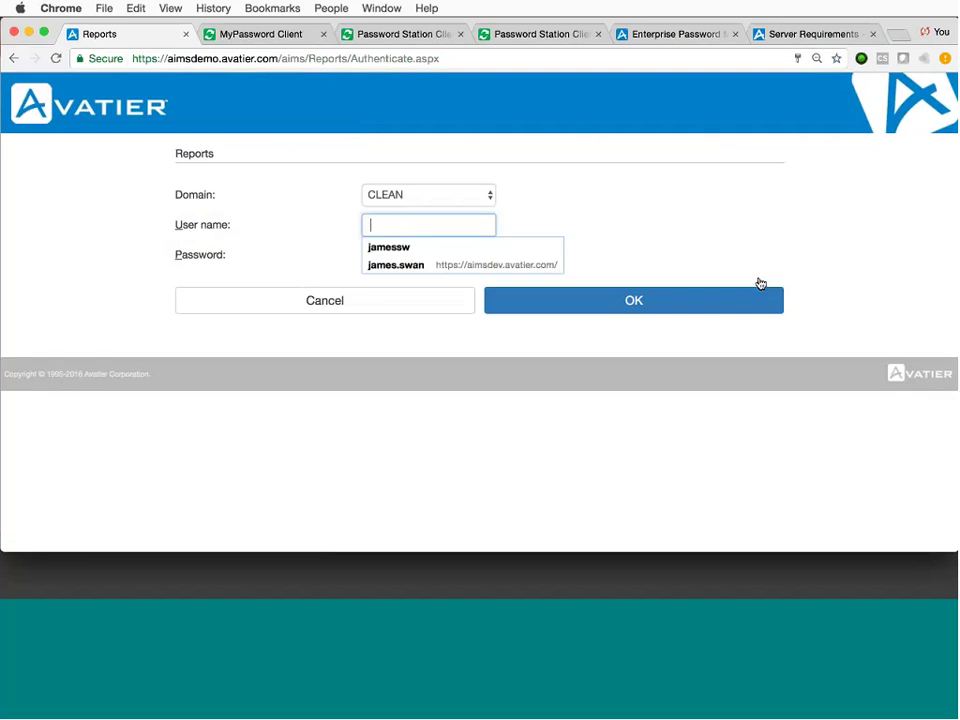
text(demoadmin)
key(Tab)
text(passwo)
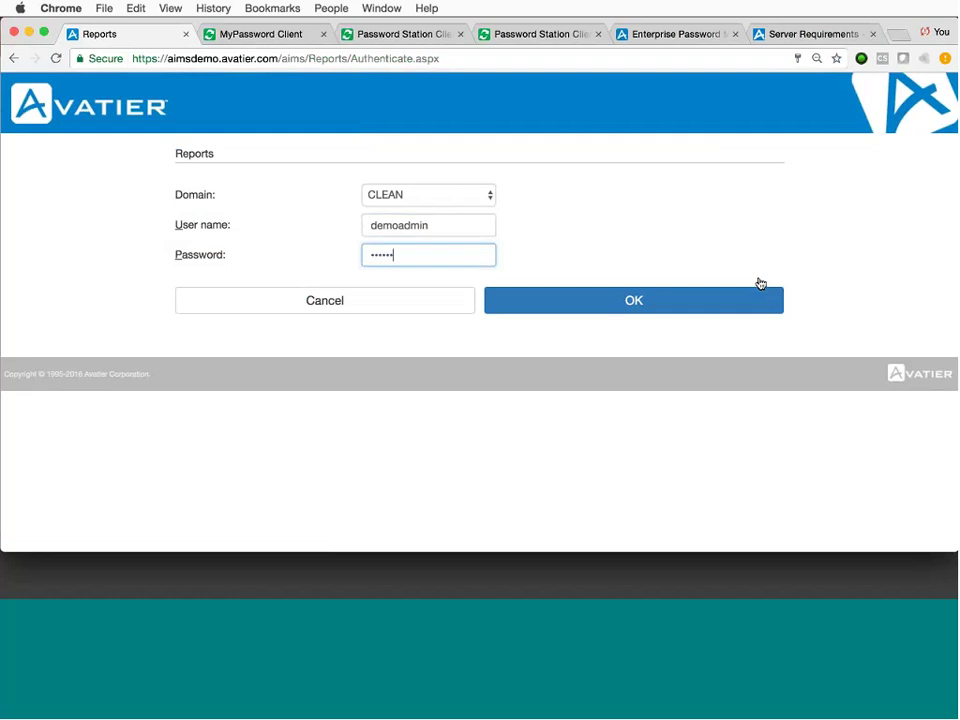
text(rd)
key(Return)
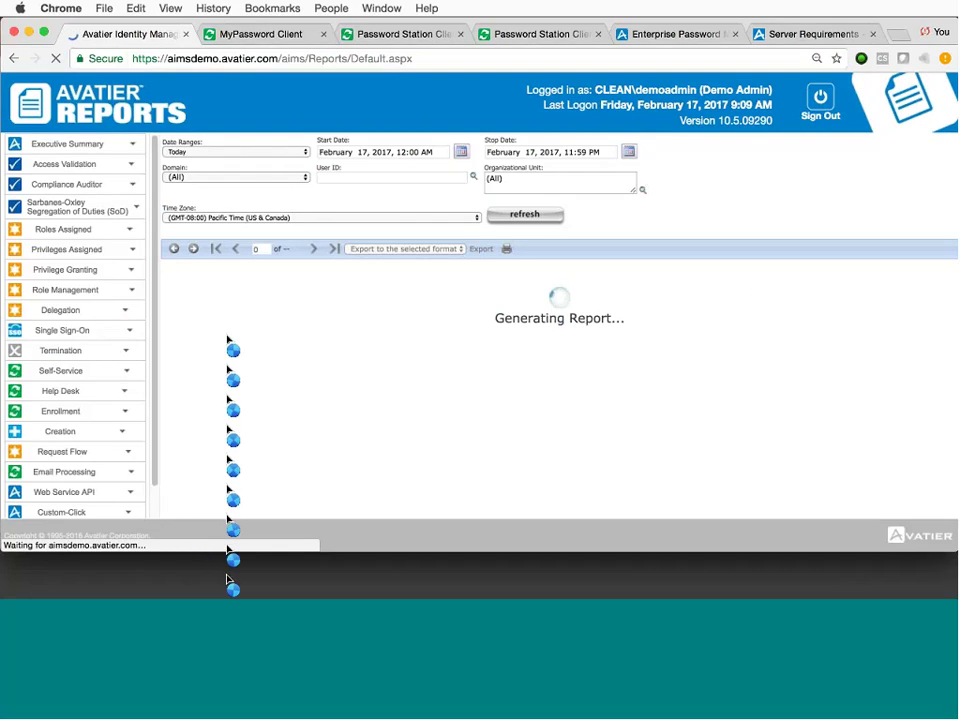
Expand the Self-Service and Help Desk report categories and scroll through their reports.
click(125, 371)
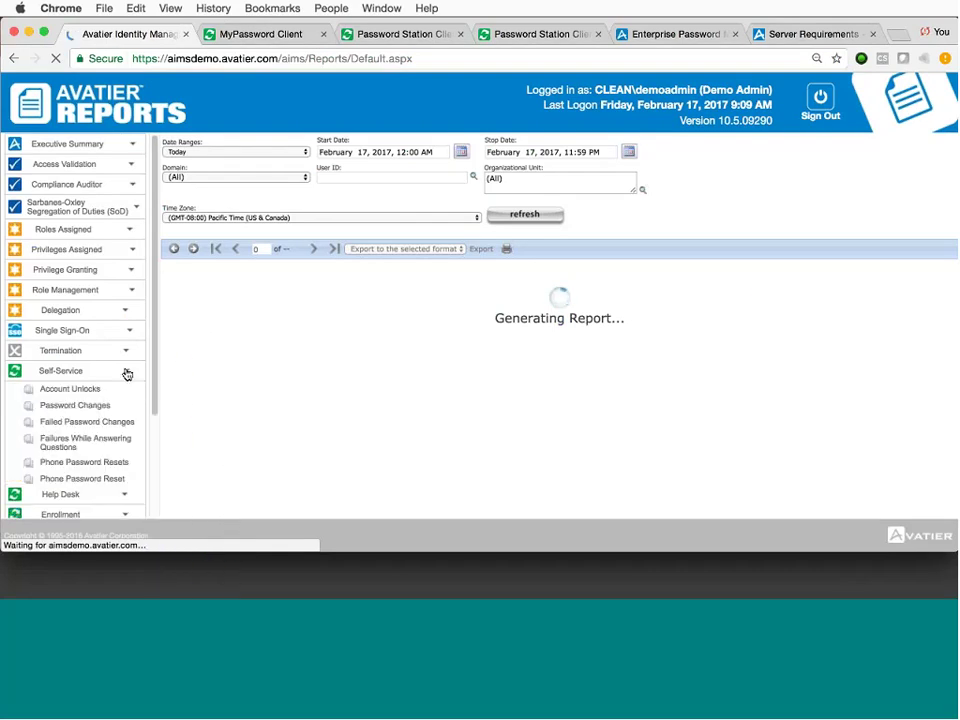
scroll(124, 373, down, 3)
scroll(125, 373, down, 2)
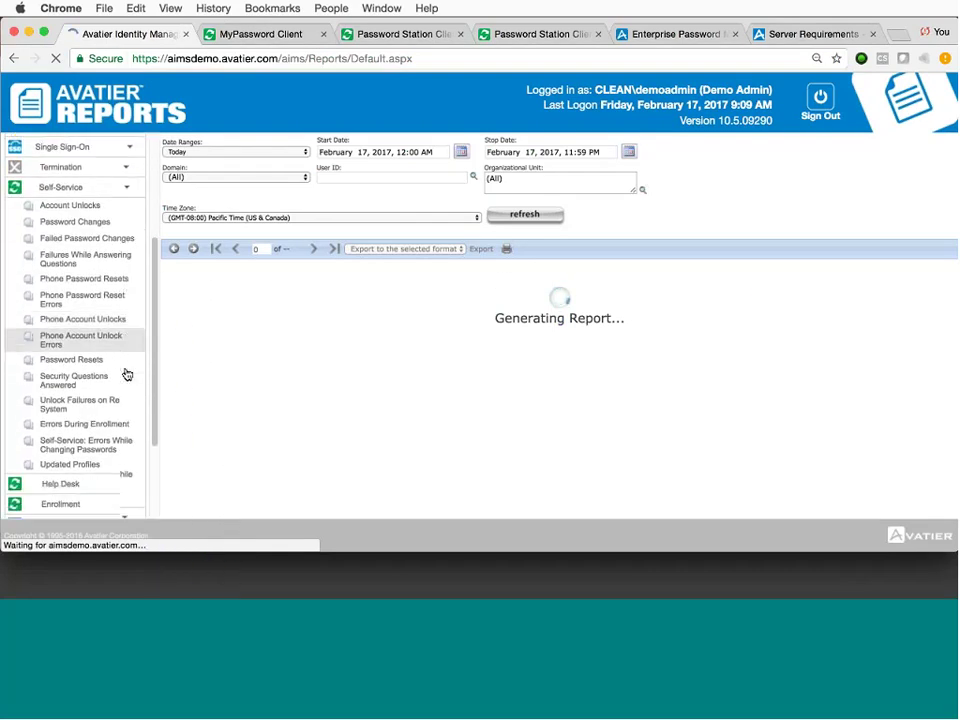
scroll(126, 373, down, 1)
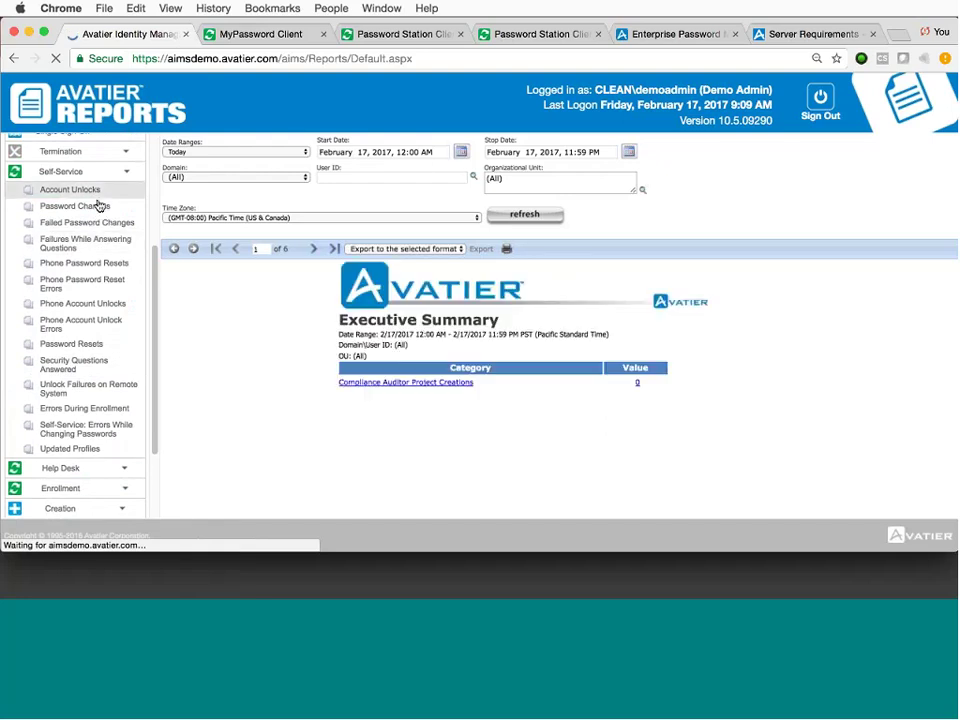
click(124, 474)
scroll(124, 456, down, 2)
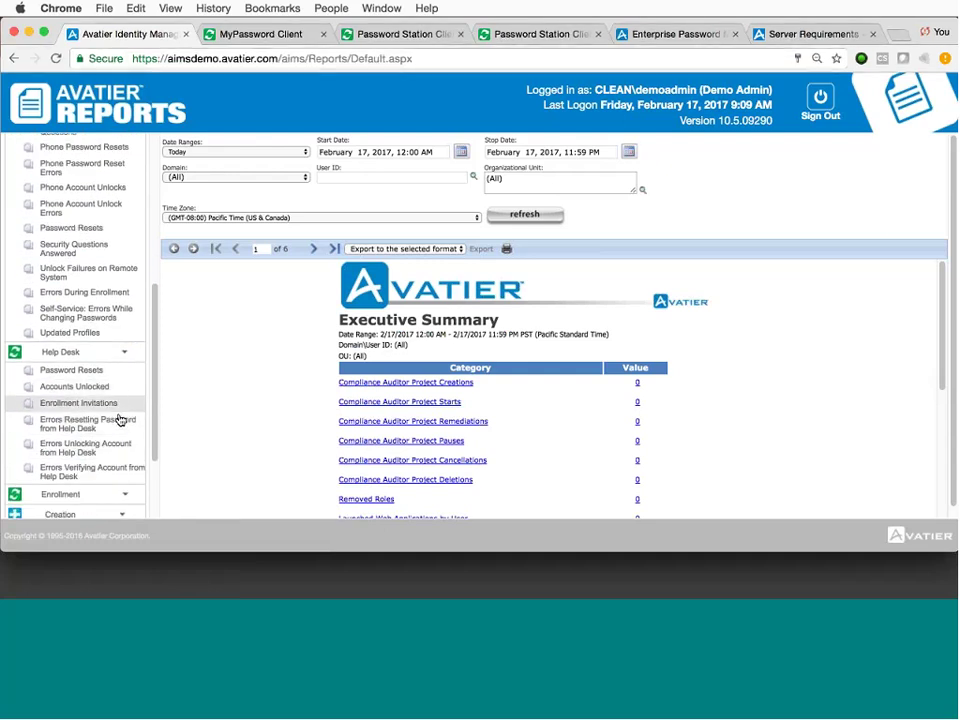
Expand the Enrollment, Email Processing and Custom-Click categories, then scroll back up.
click(126, 493)
scroll(116, 441, down, 5)
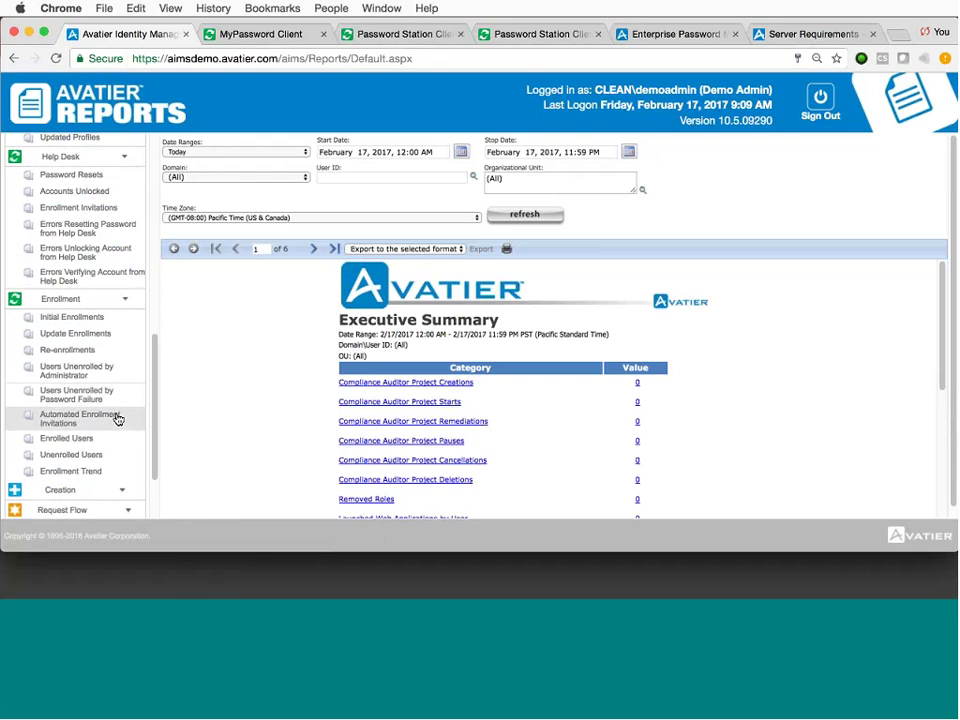
scroll(118, 420, down, 3)
click(130, 440)
scroll(130, 446, down, 2)
scroll(130, 448, down, 3)
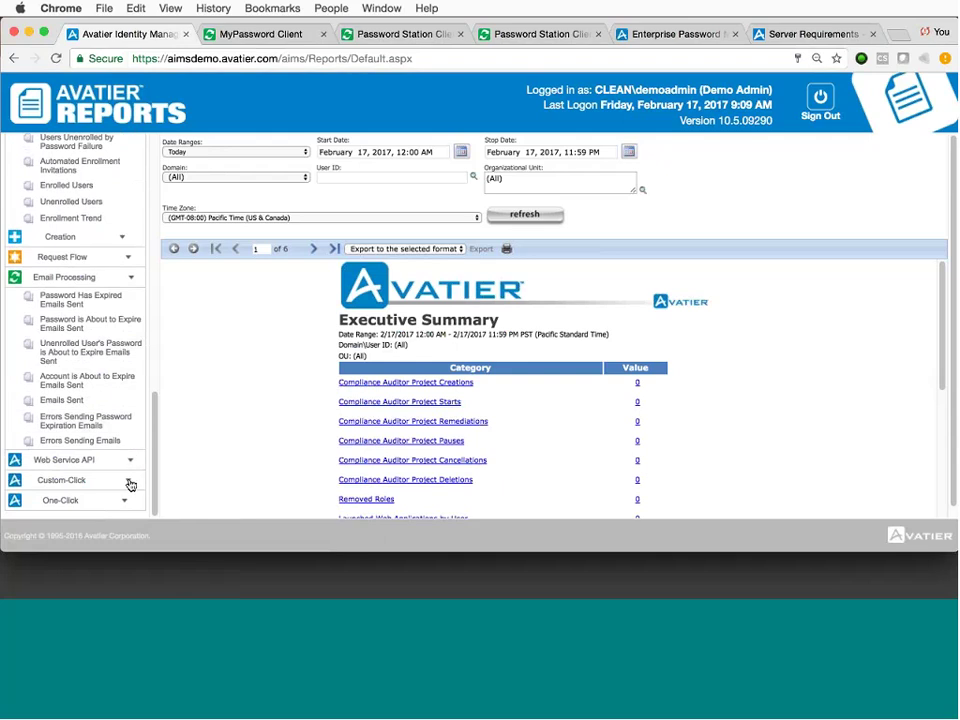
click(129, 482)
scroll(129, 484, down, 5)
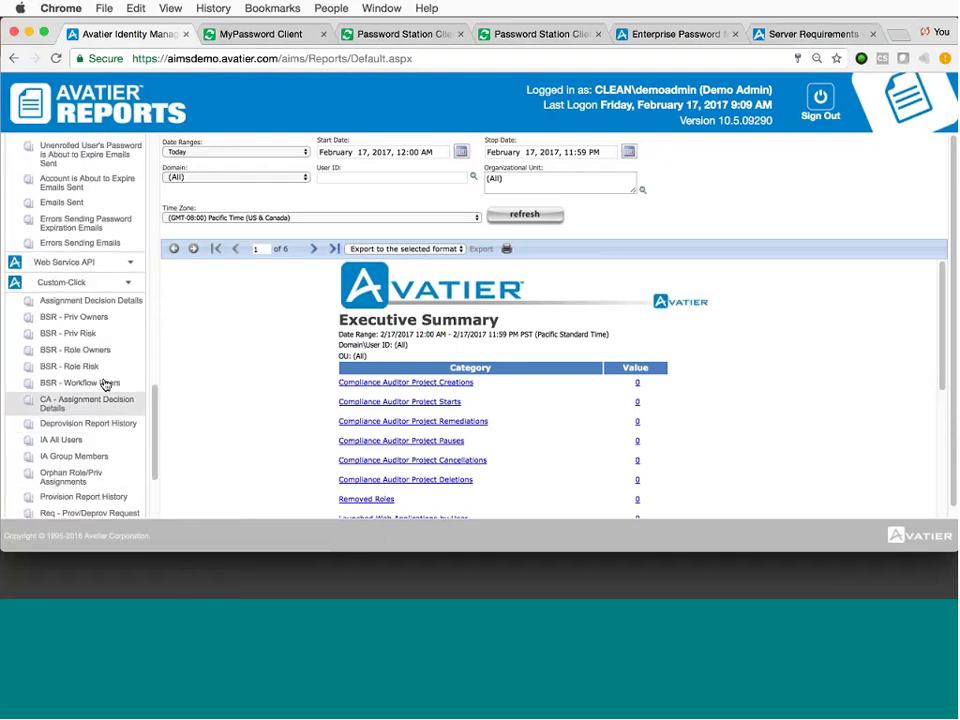
scroll(103, 400, up, 10)
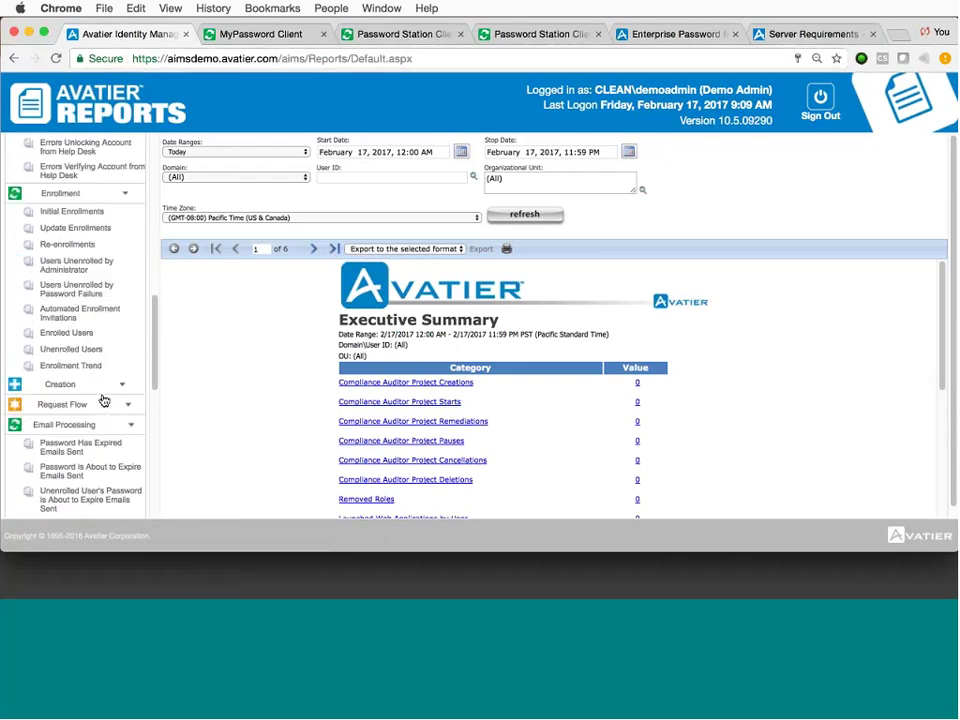
scroll(104, 400, up, 1)
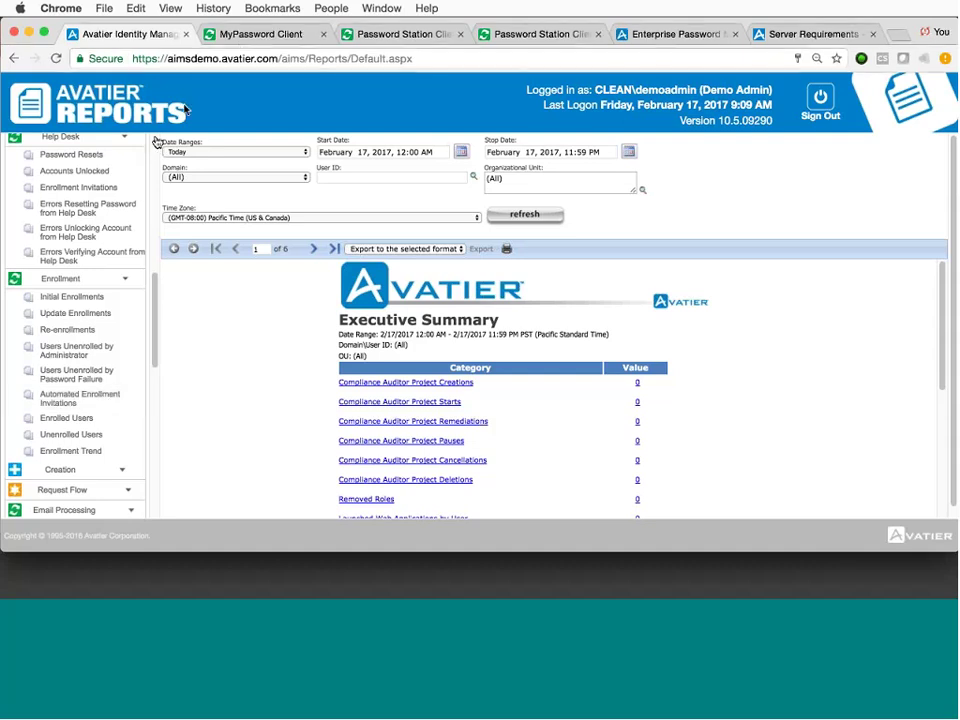
Return to the AIMS home dashboard using the Avatier Identity Management Suite bookmark.
click(272, 8)
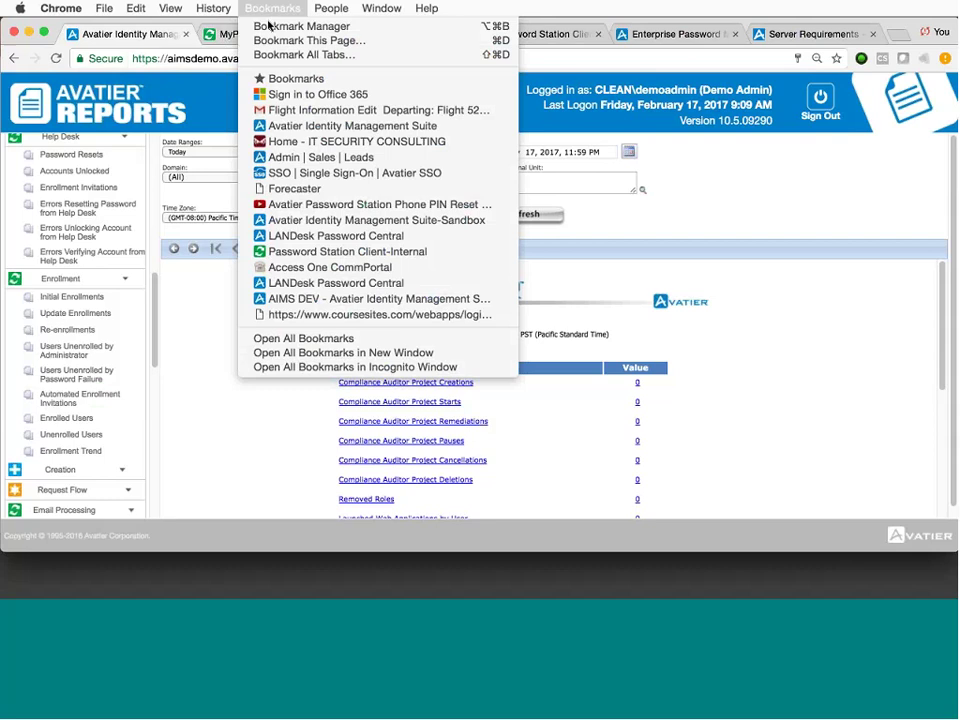
click(304, 125)
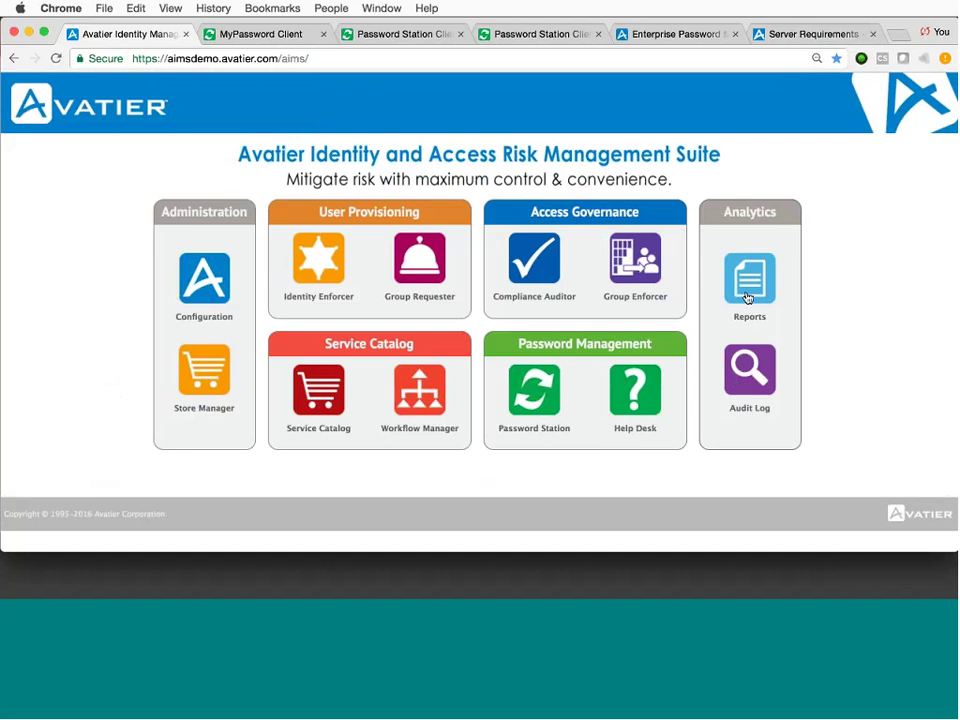
Open Configuration under Administration to reach the Smart Start setup steps.
click(214, 279)
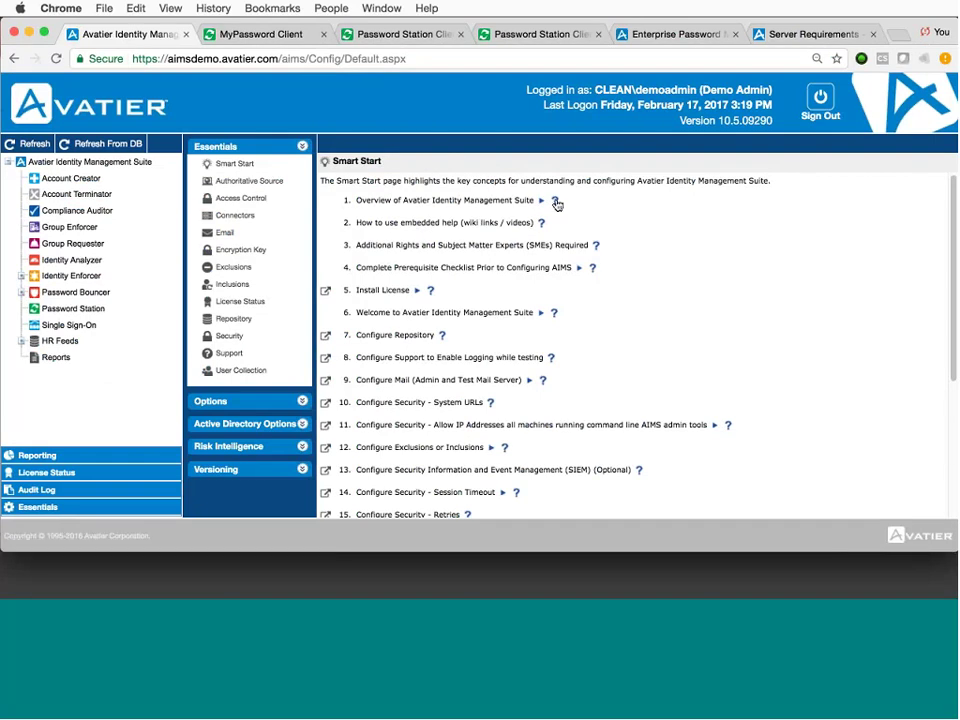
Open step 1's help article, log in to the support wiki, and scroll the AIMS Configuration page.
click(555, 202)
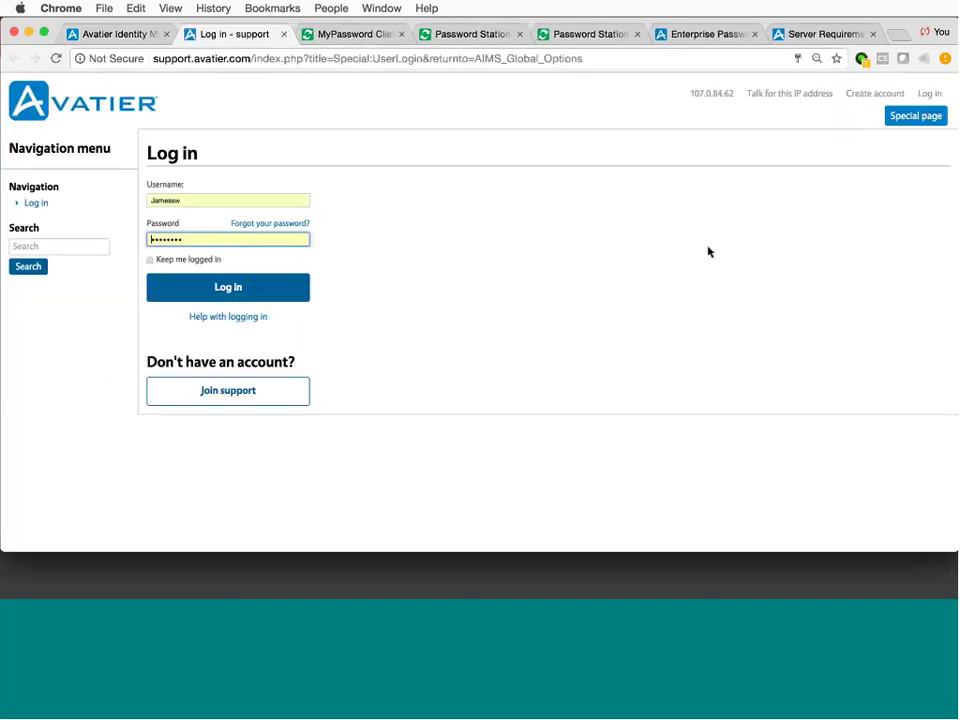
click(251, 289)
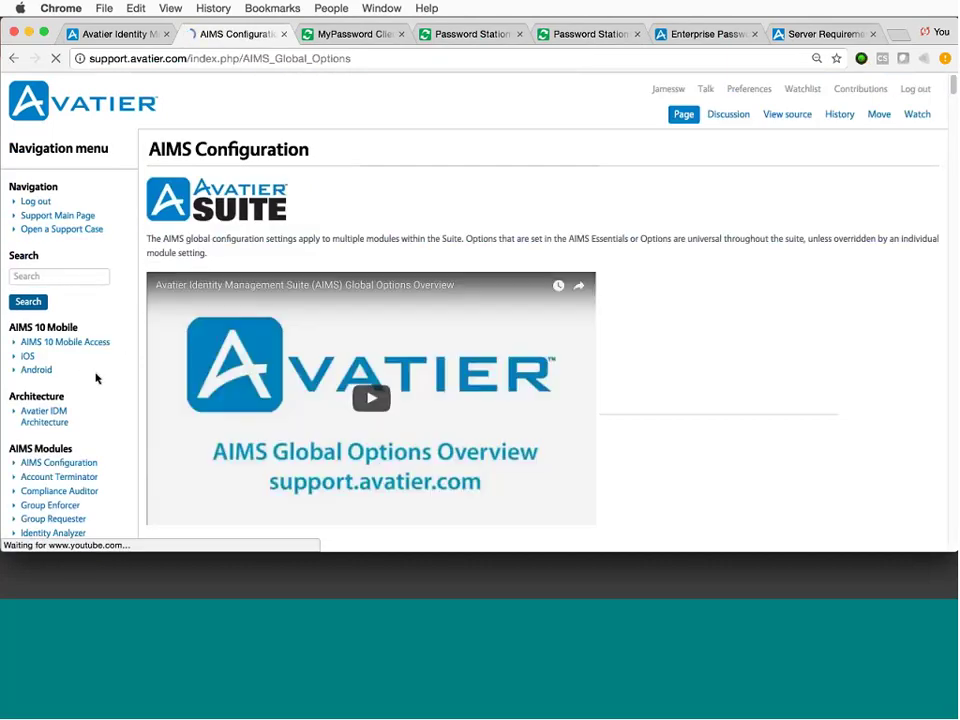
scroll(97, 378, down, 1)
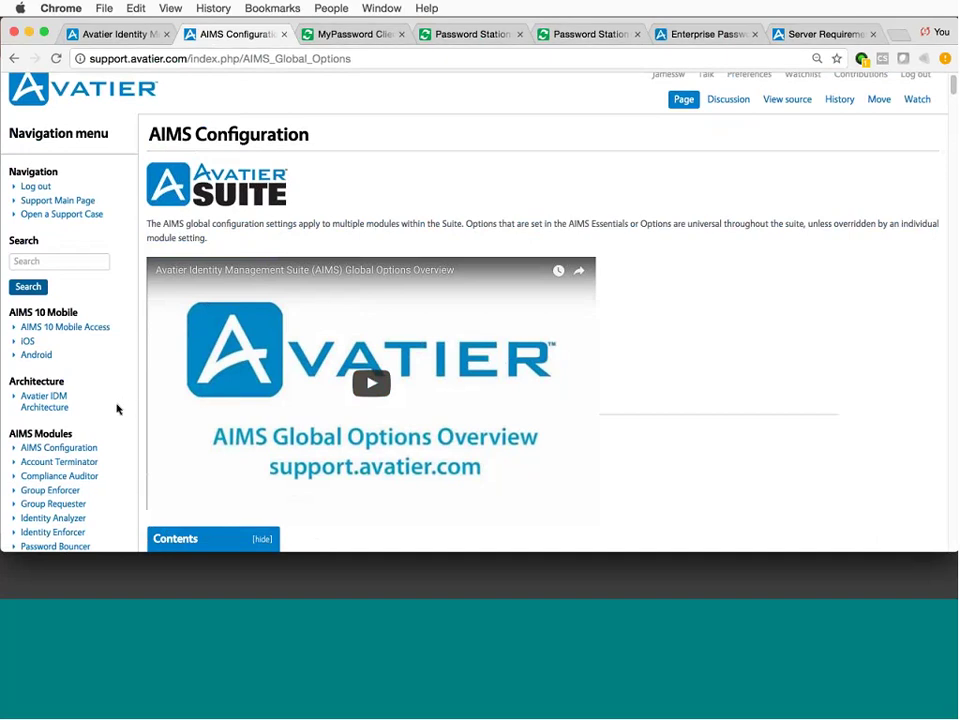
scroll(116, 409, down, 2)
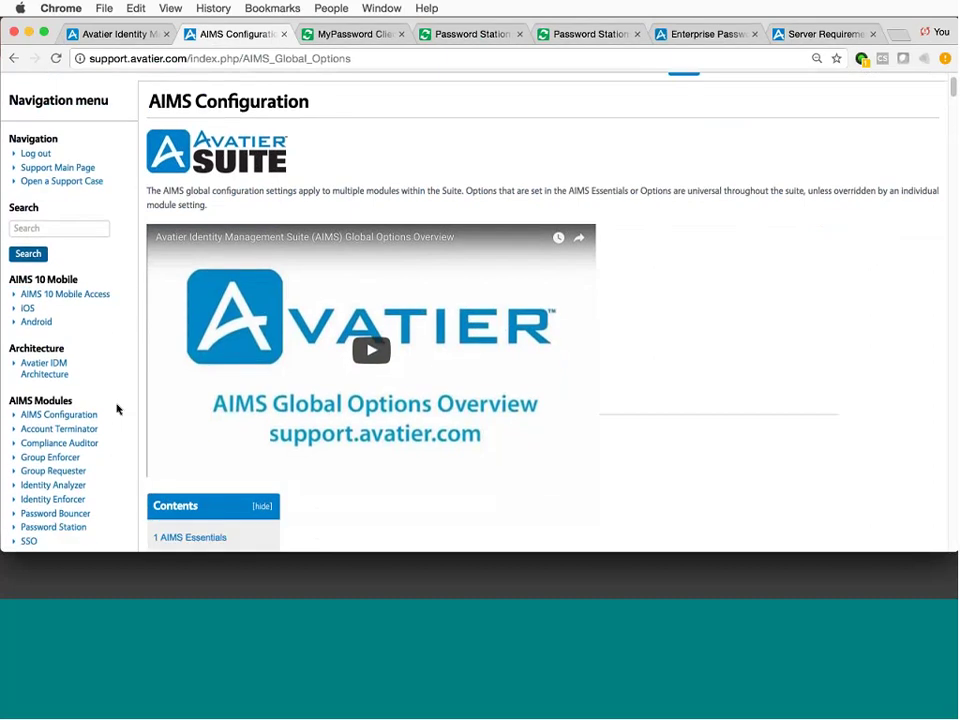
scroll(116, 409, down, 5)
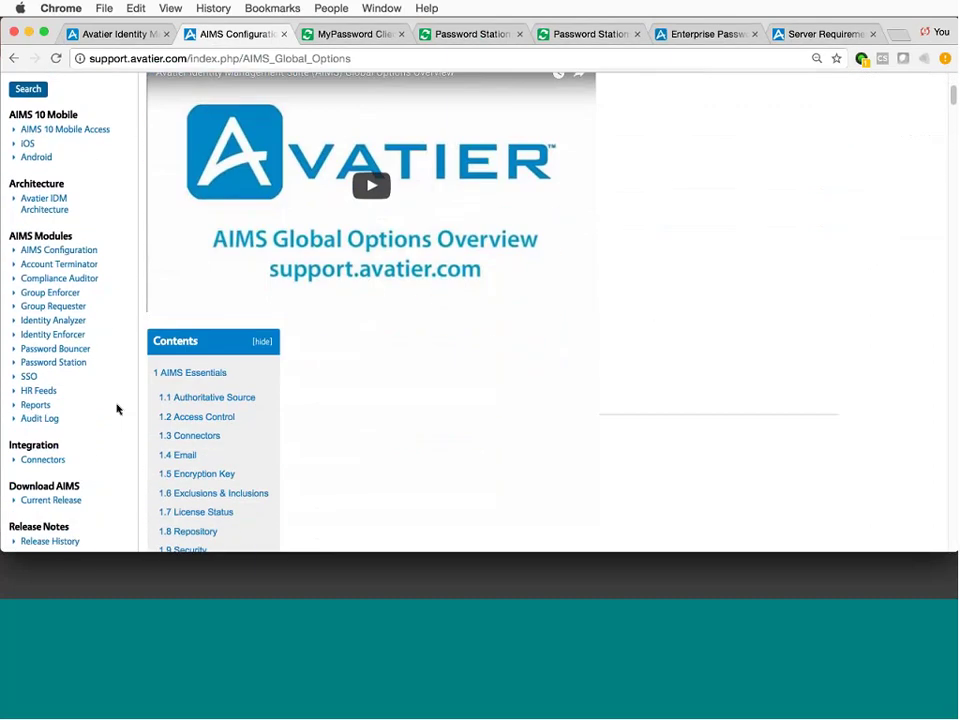
Open Avatier IDM Architecture and scroll through its single and dual data center HA diagrams.
click(38, 200)
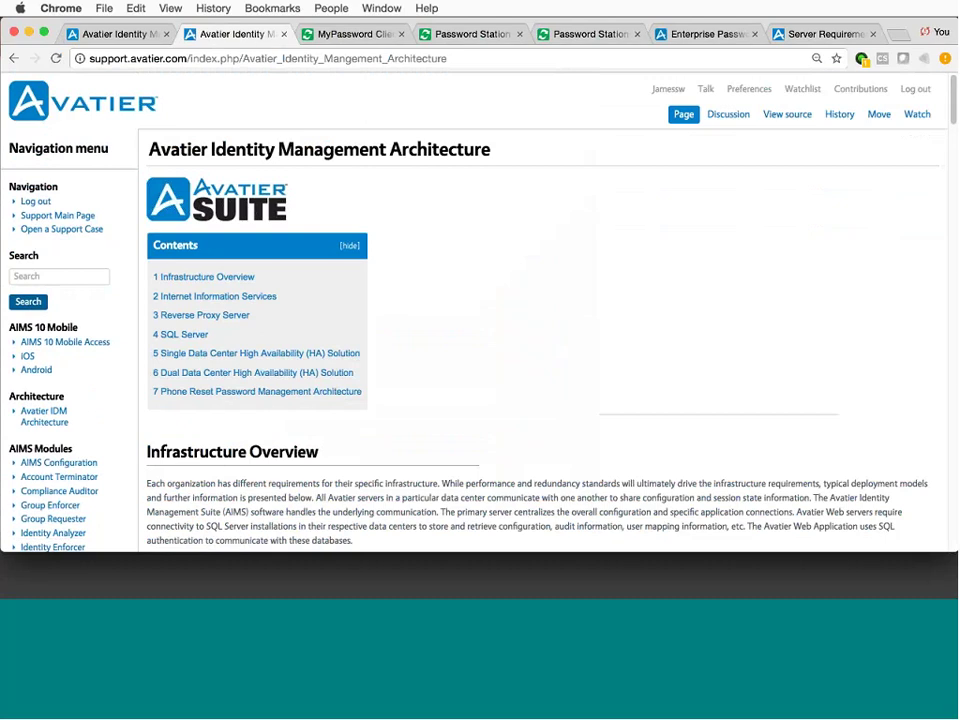
drag(953, 115, 953, 183)
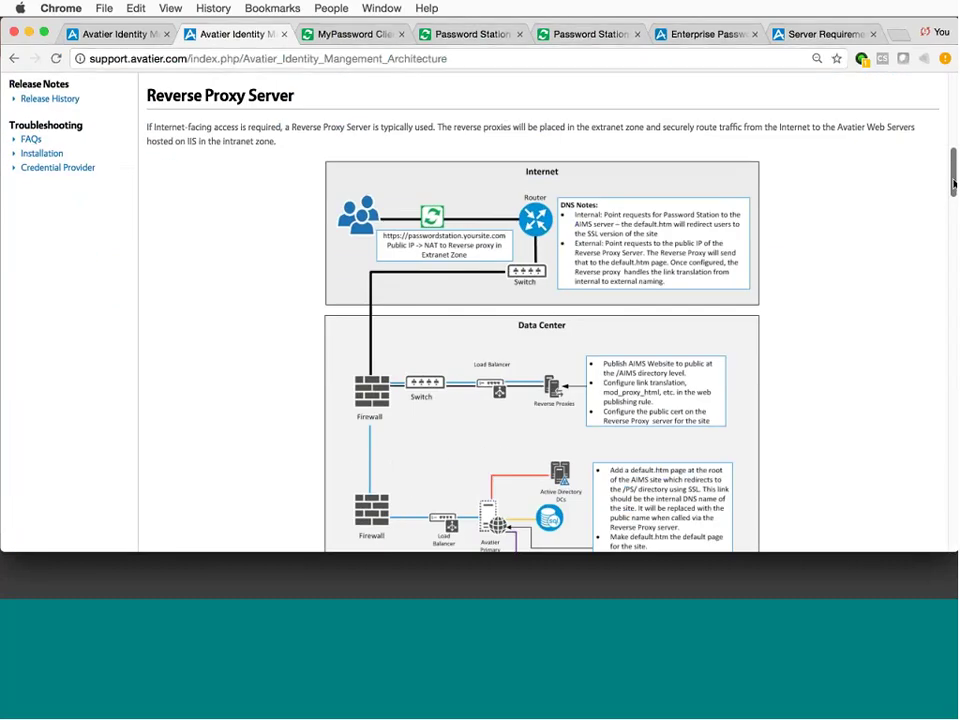
scroll(953, 190, down, 3)
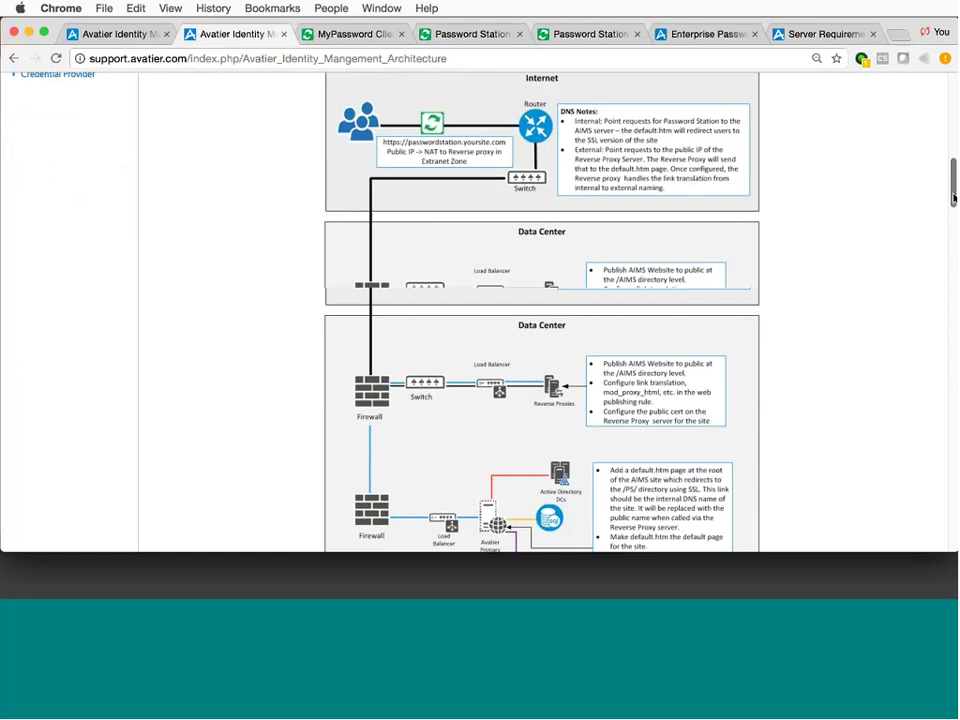
scroll(949, 245, down, 4)
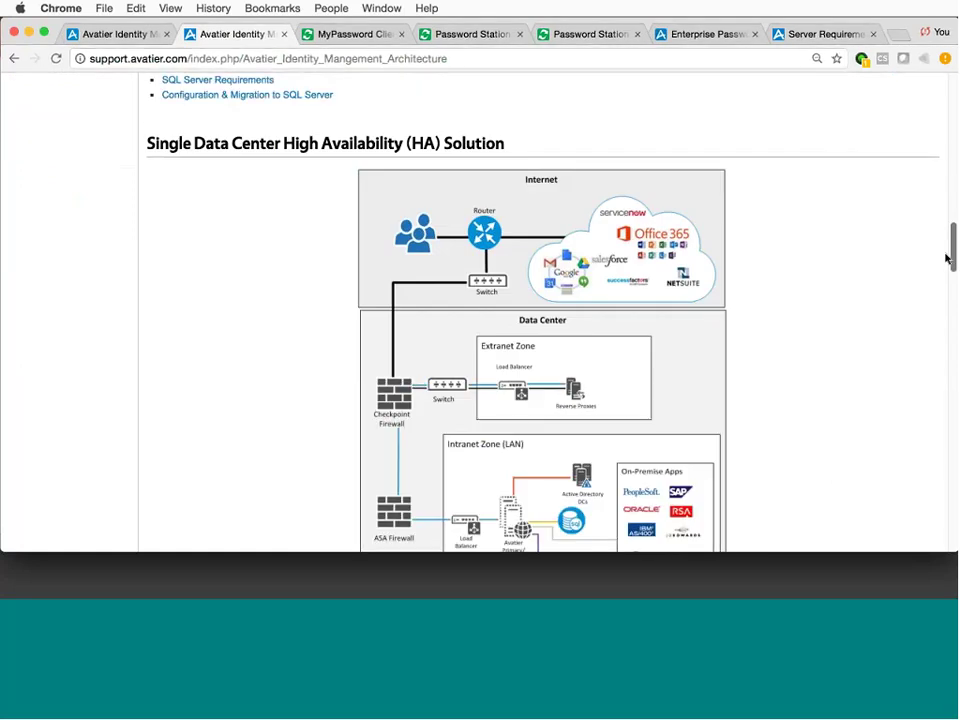
scroll(949, 259, down, 10)
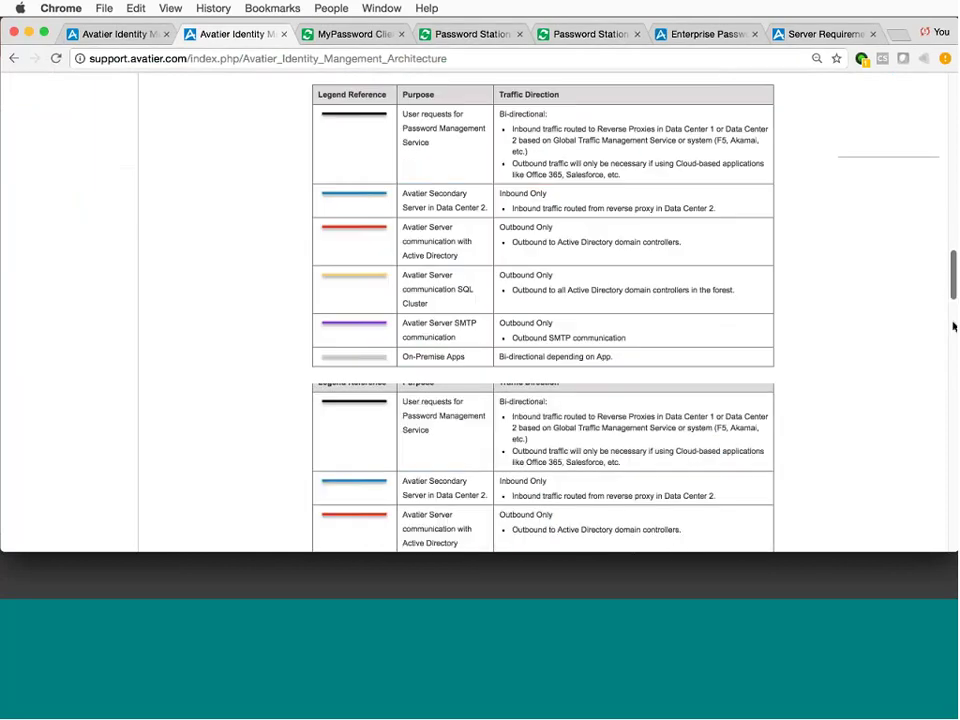
scroll(953, 350, down, 1)
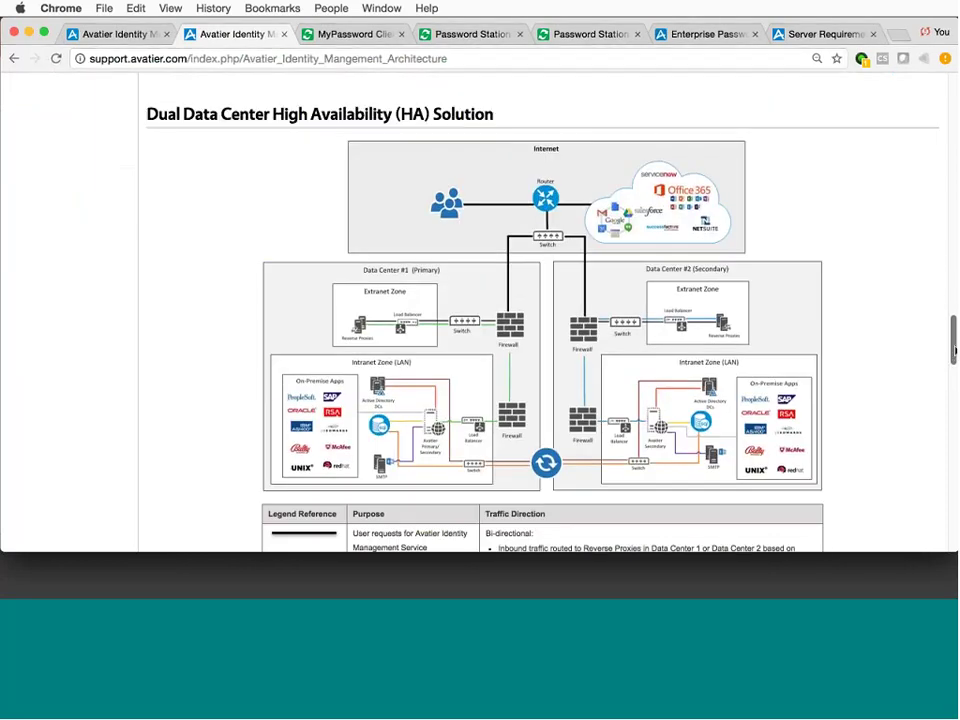
drag(953, 347, 935, 137)
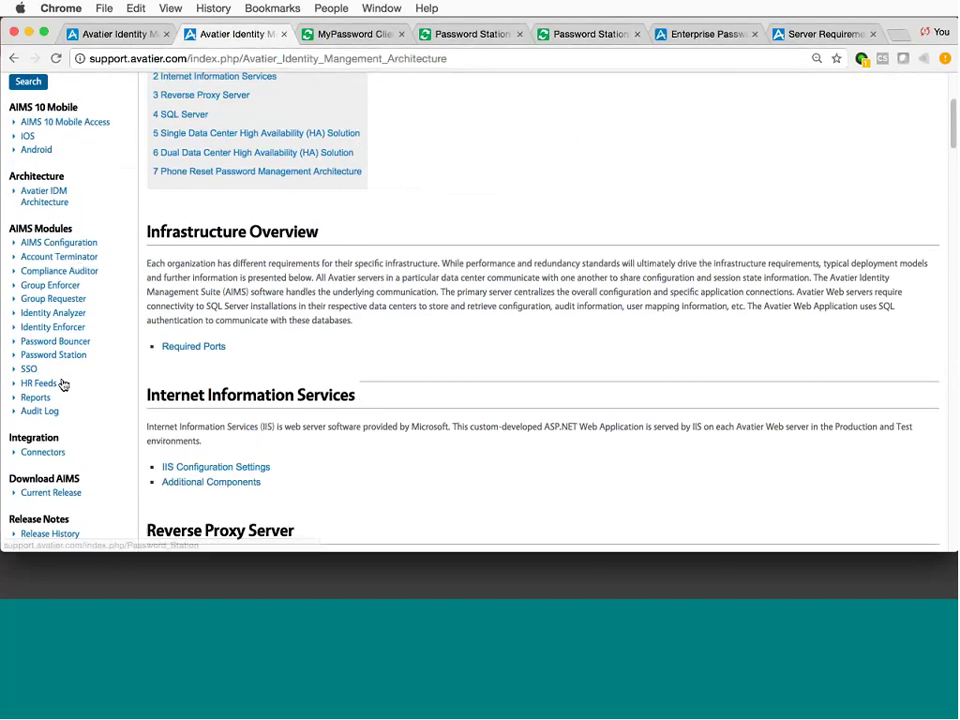
Move from the Connectors article to the Installation page and scroll to its Installation topics.
click(48, 454)
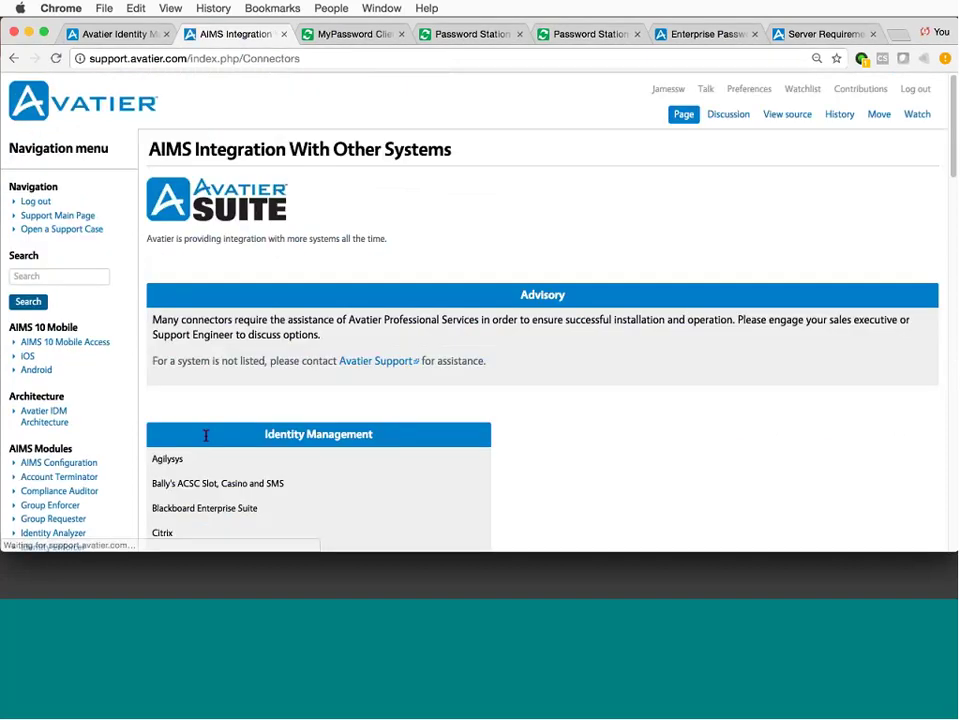
scroll(628, 452, down, 5)
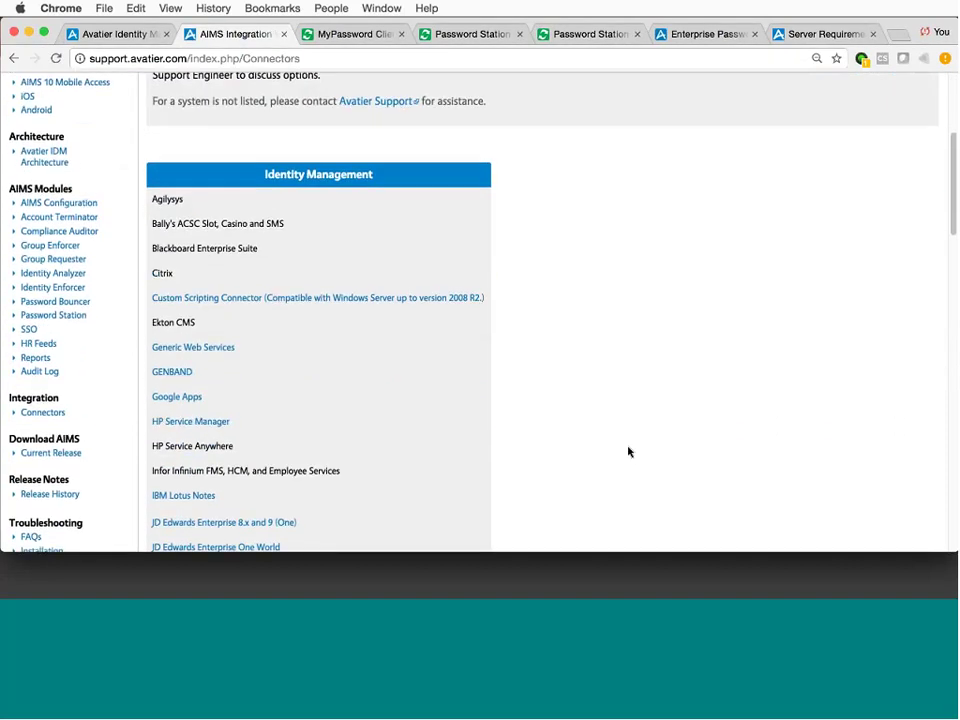
scroll(628, 452, down, 2)
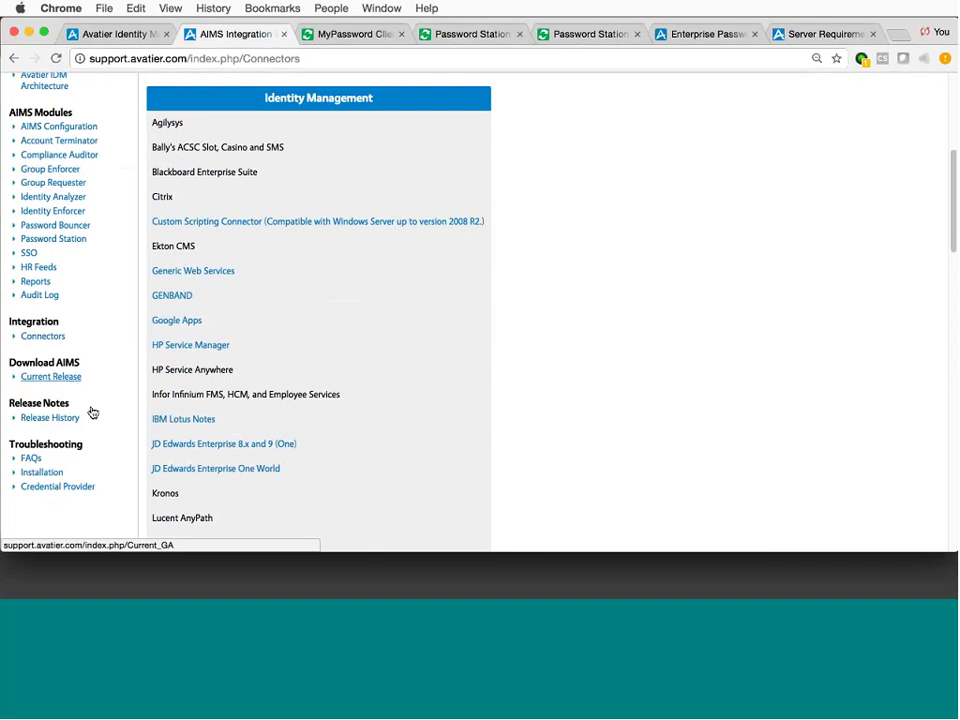
click(52, 476)
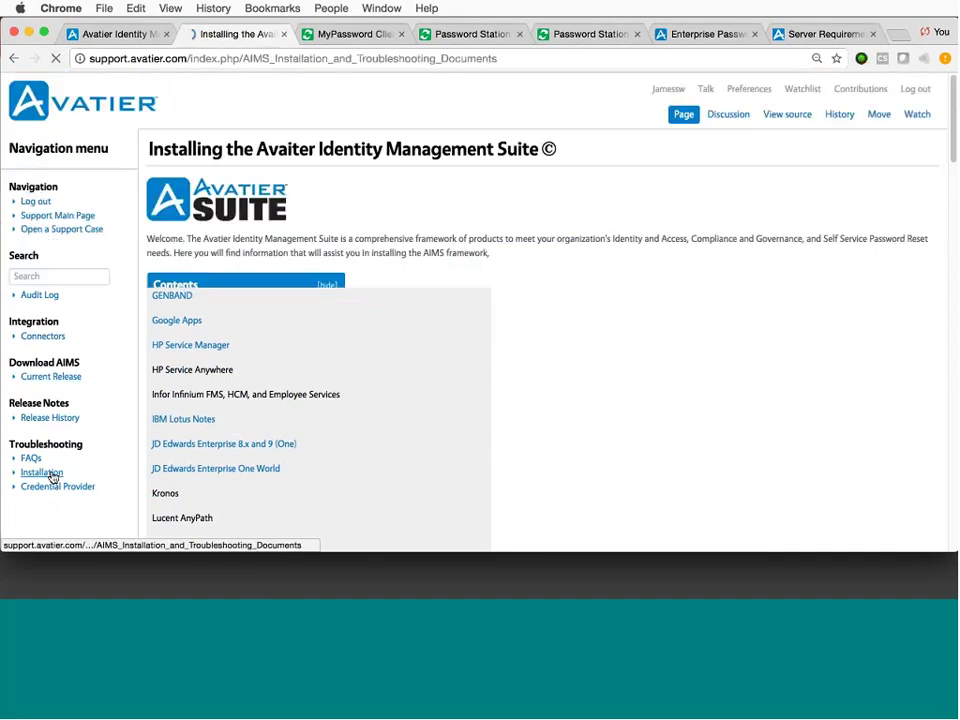
scroll(754, 468, down, 10)
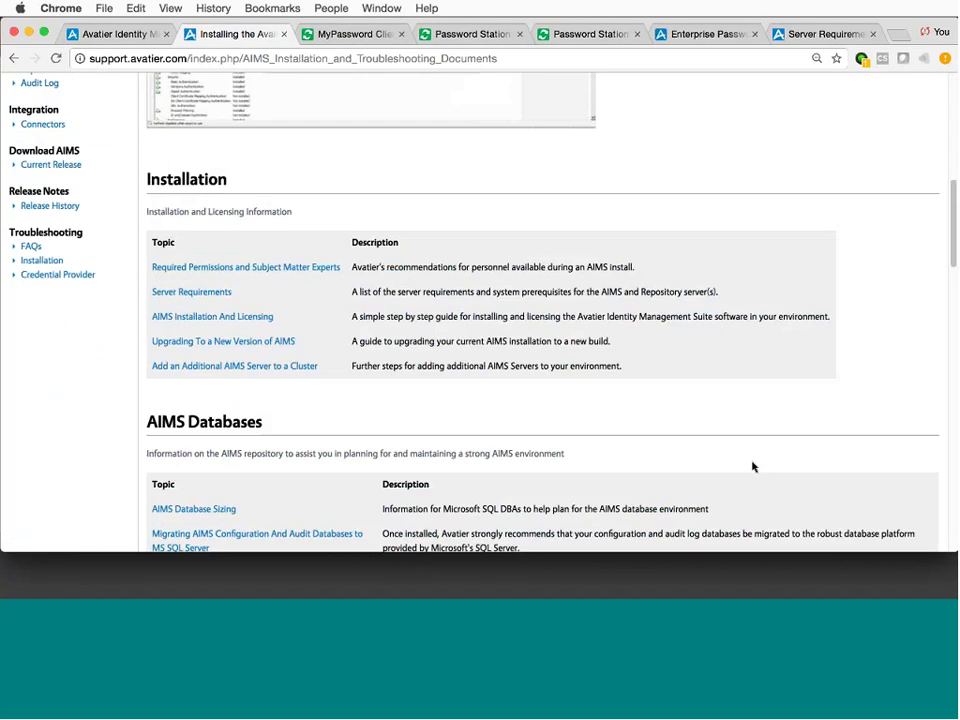
Open the Server Requirements article and review its Windows Server, .NET, CPU, RAM and disk minimums.
click(191, 207)
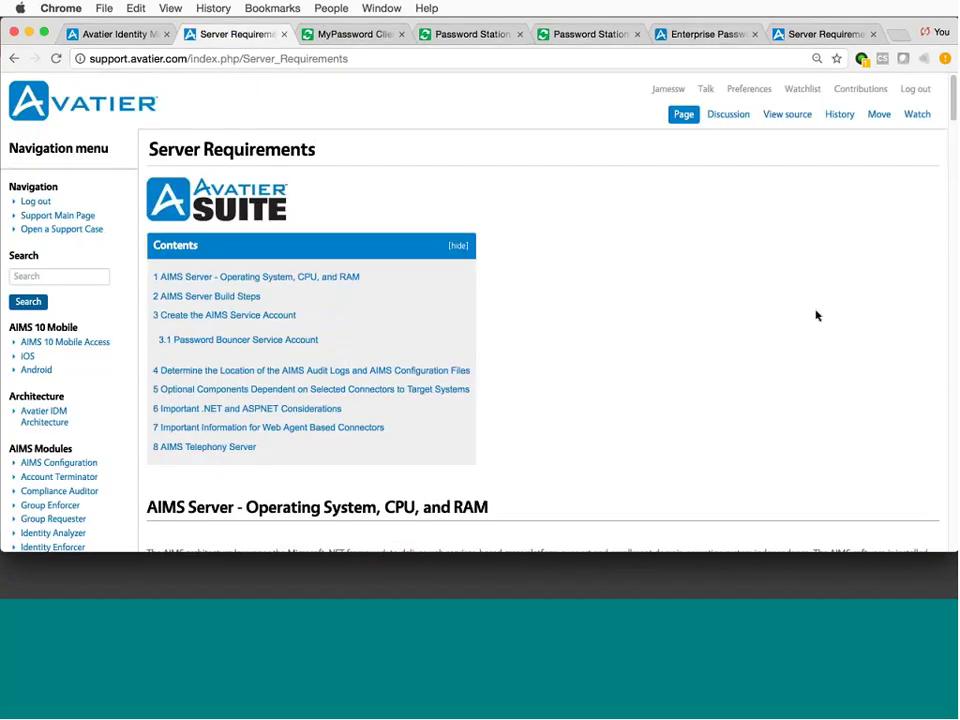
scroll(816, 316, down, 5)
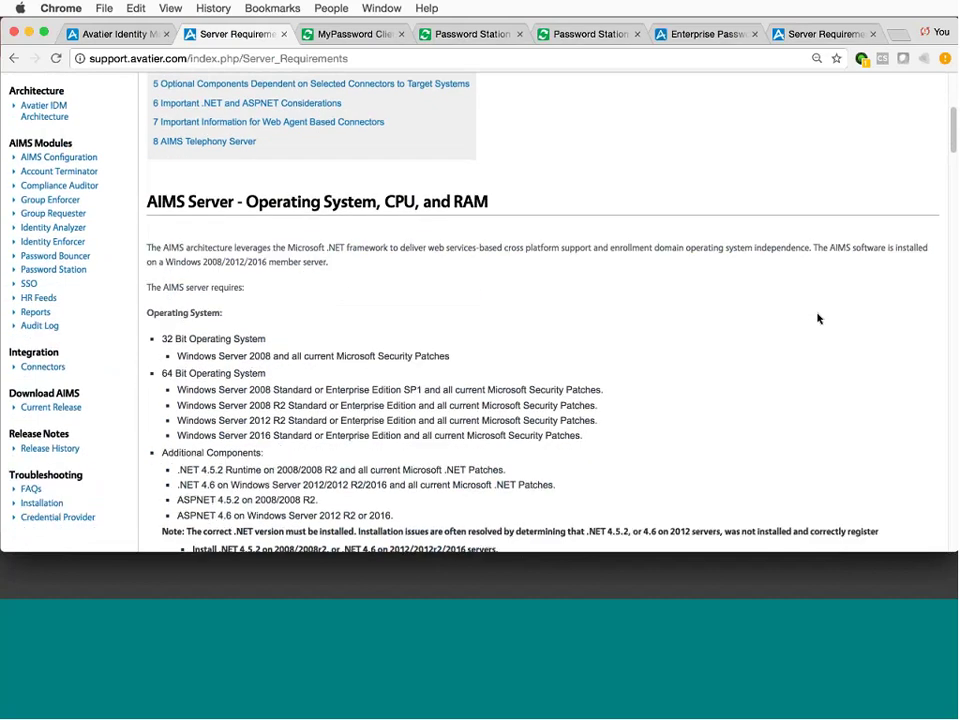
scroll(817, 318, down, 1)
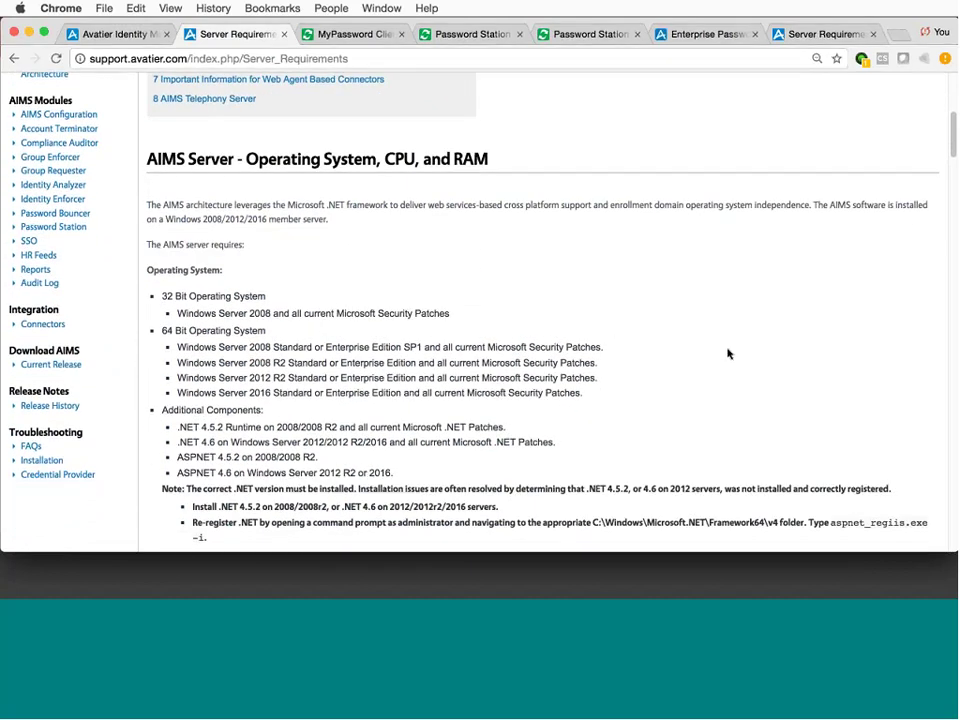
scroll(742, 355, down, 1)
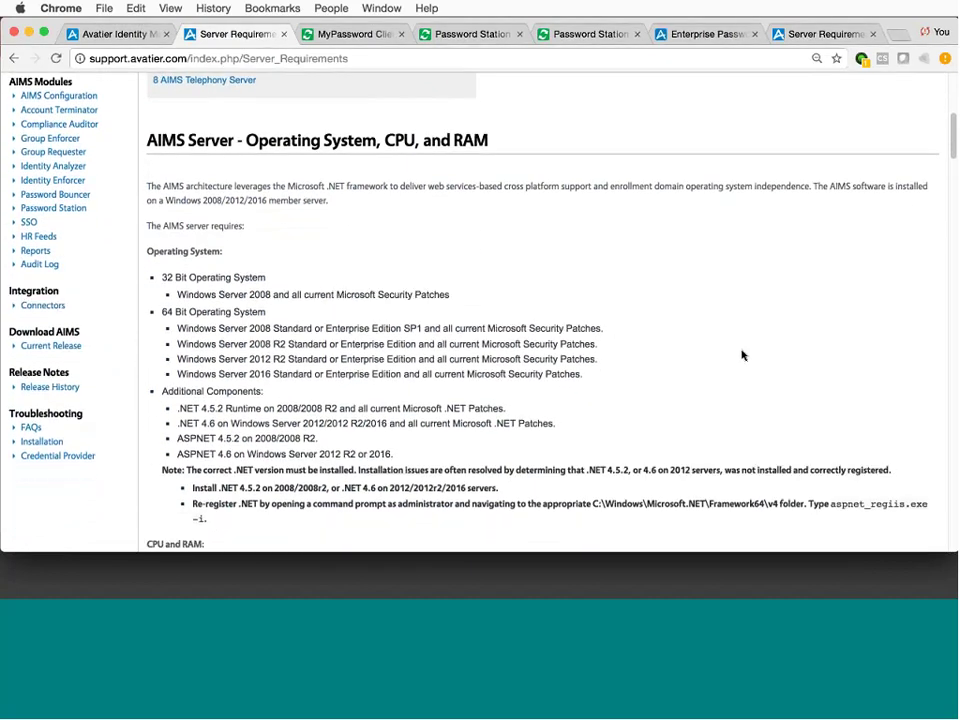
scroll(742, 355, down, 10)
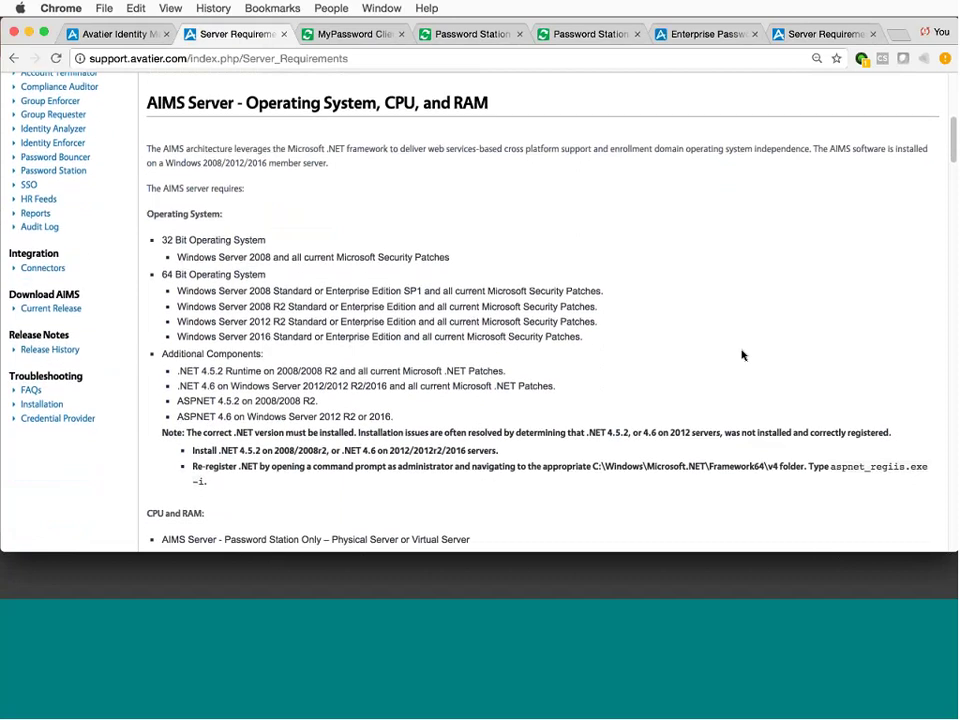
scroll(742, 355, down, 4)
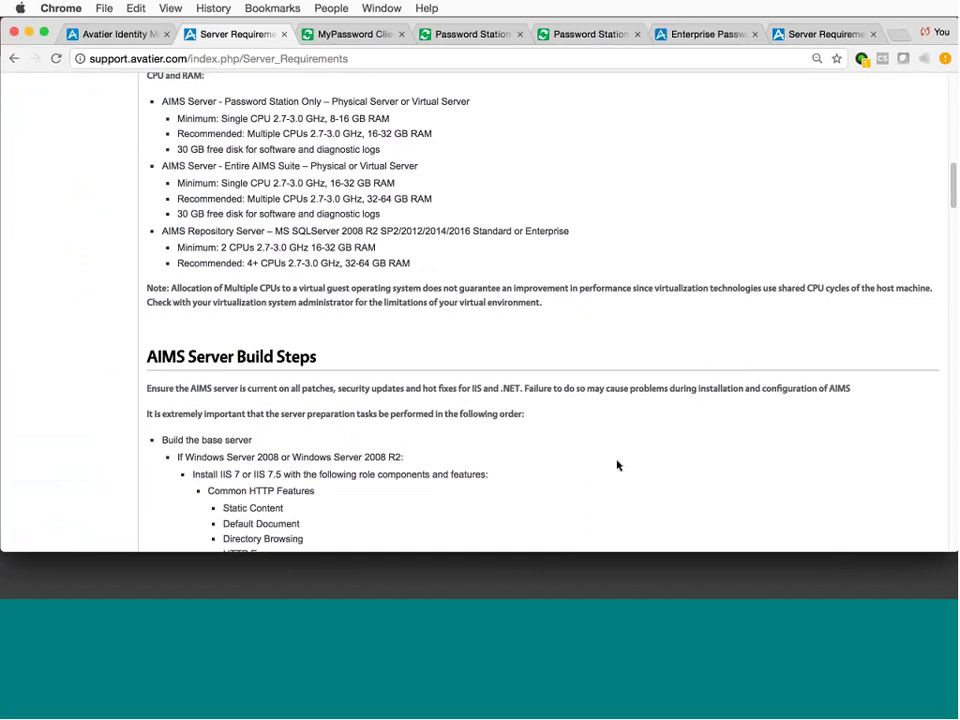
scroll(614, 463, up, 15)
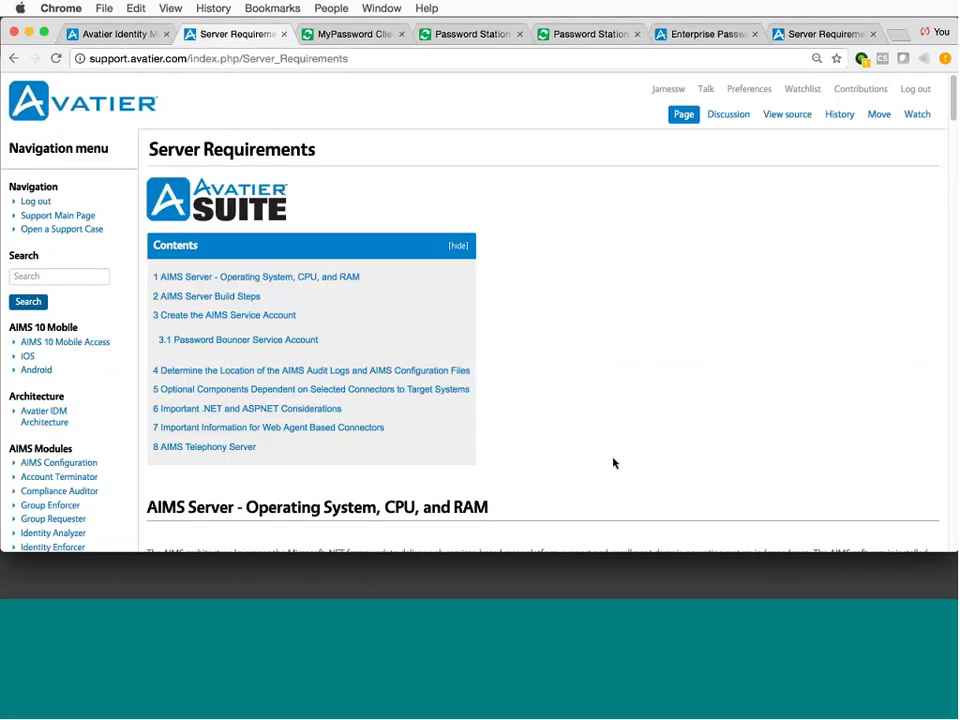
Save Password Station's Authentication options: Questions, One-Time Passcode SMS, One-Time Passcode Email and RSA.
click(100, 33)
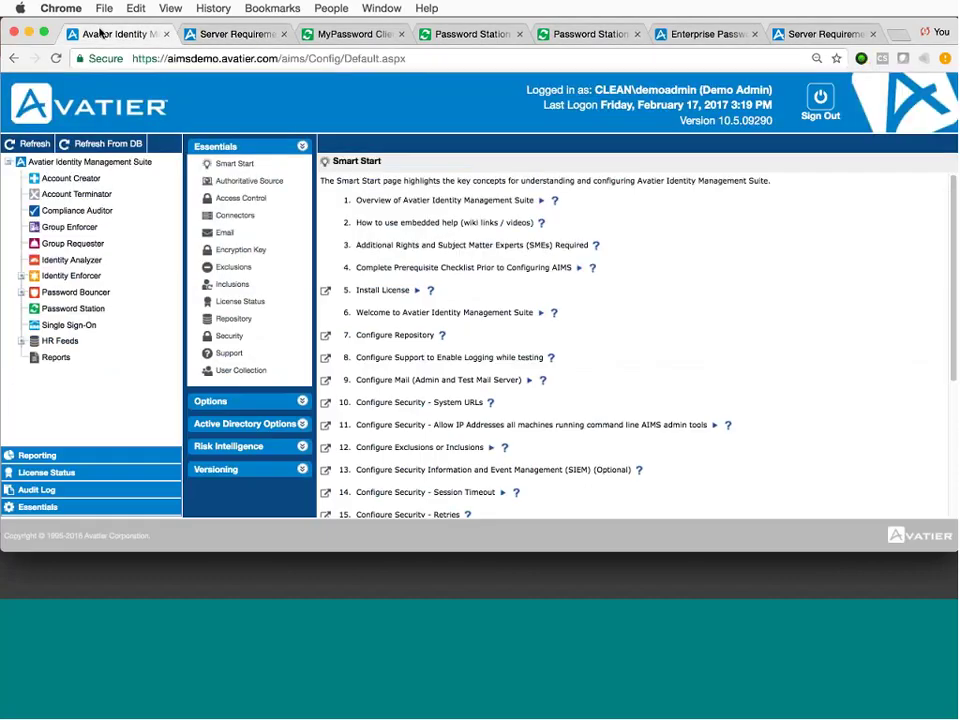
click(86, 311)
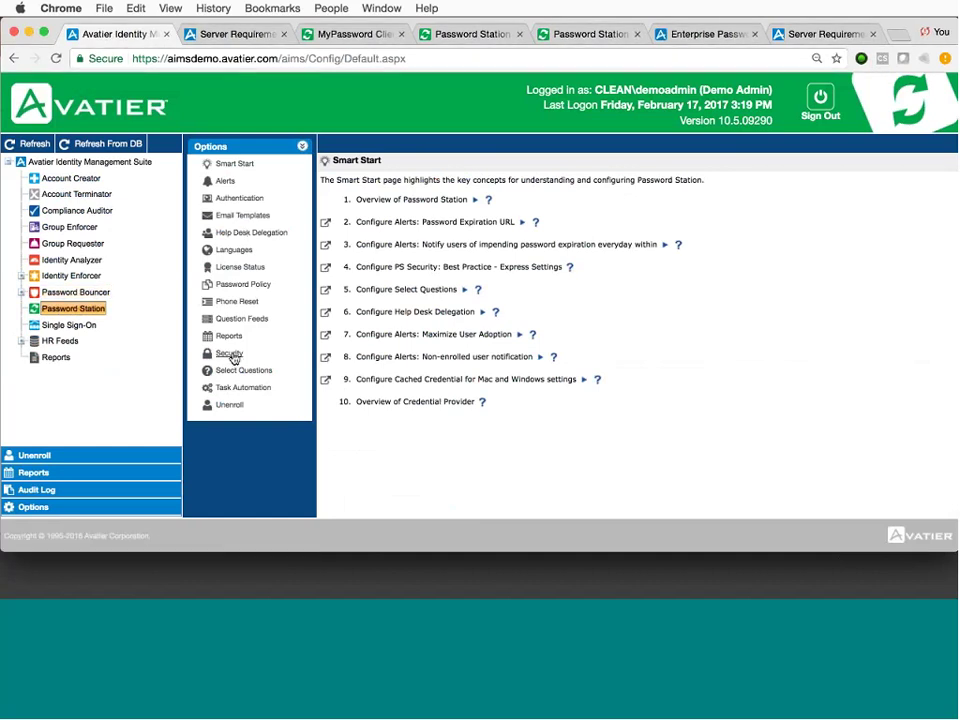
click(248, 200)
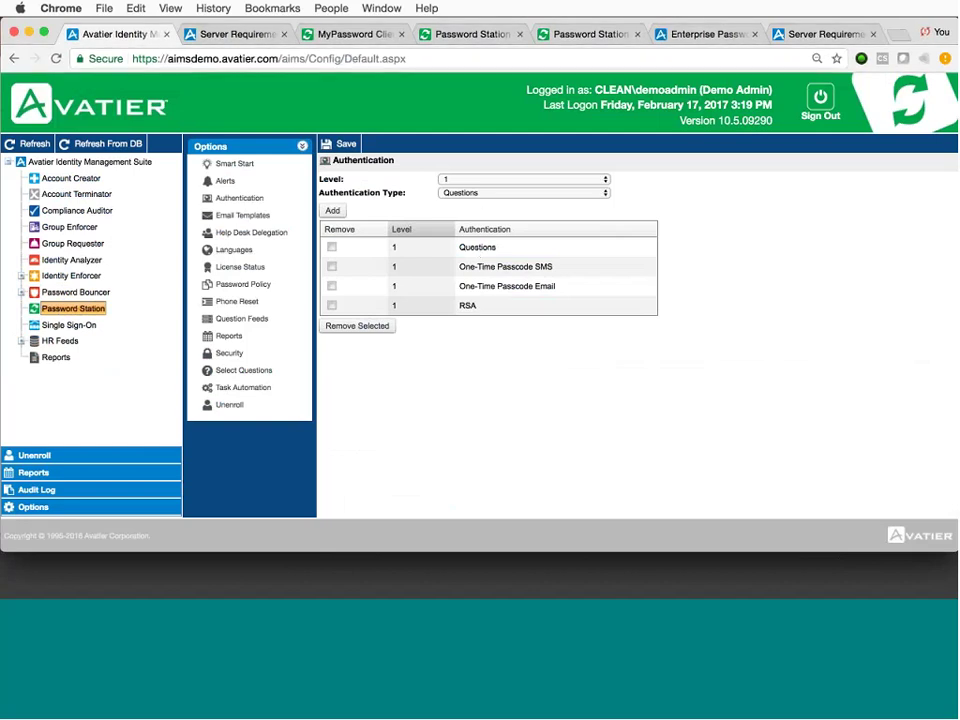
click(340, 144)
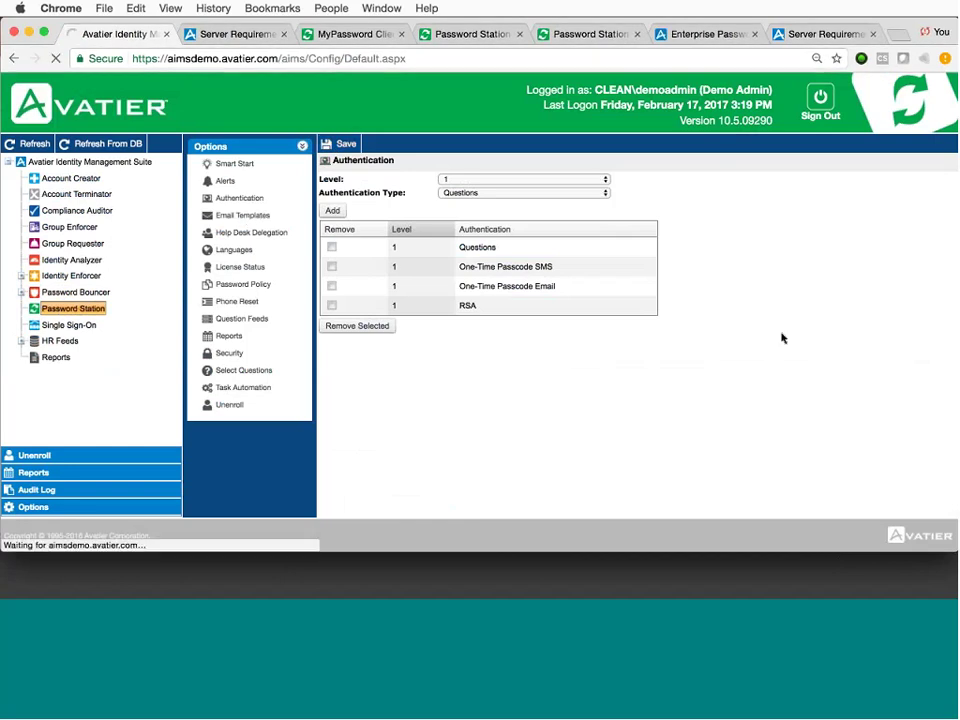
Enable the End User Enrollment Completion email, leaving it as a plain-text template.
scroll(787, 362, down, 2)
scroll(787, 362, down, 3)
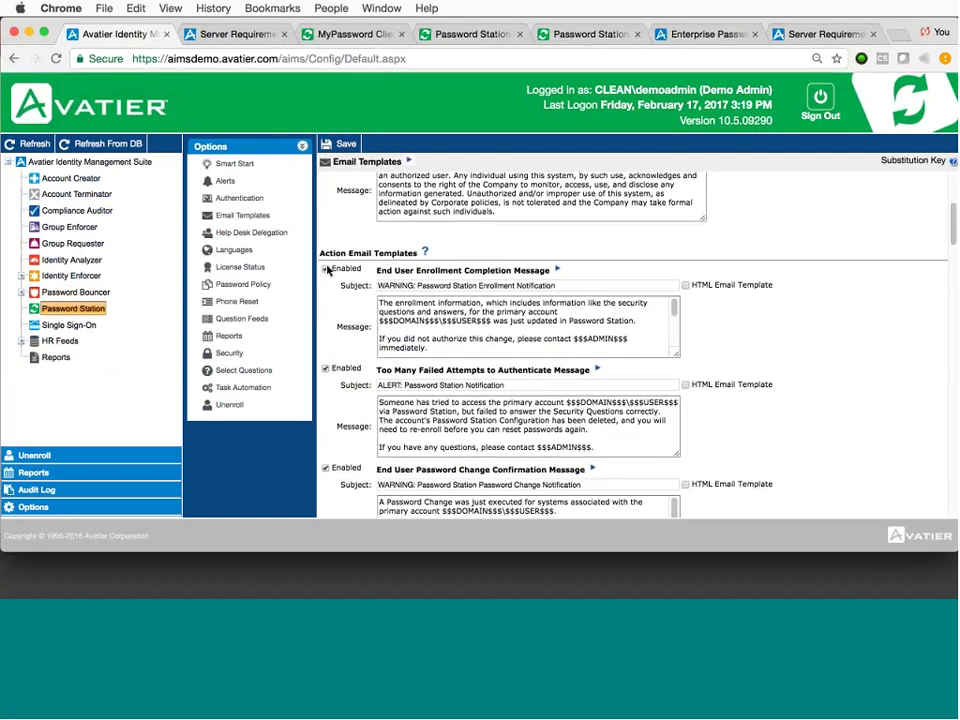
click(327, 270)
drag(379, 302, 524, 340)
click(685, 285)
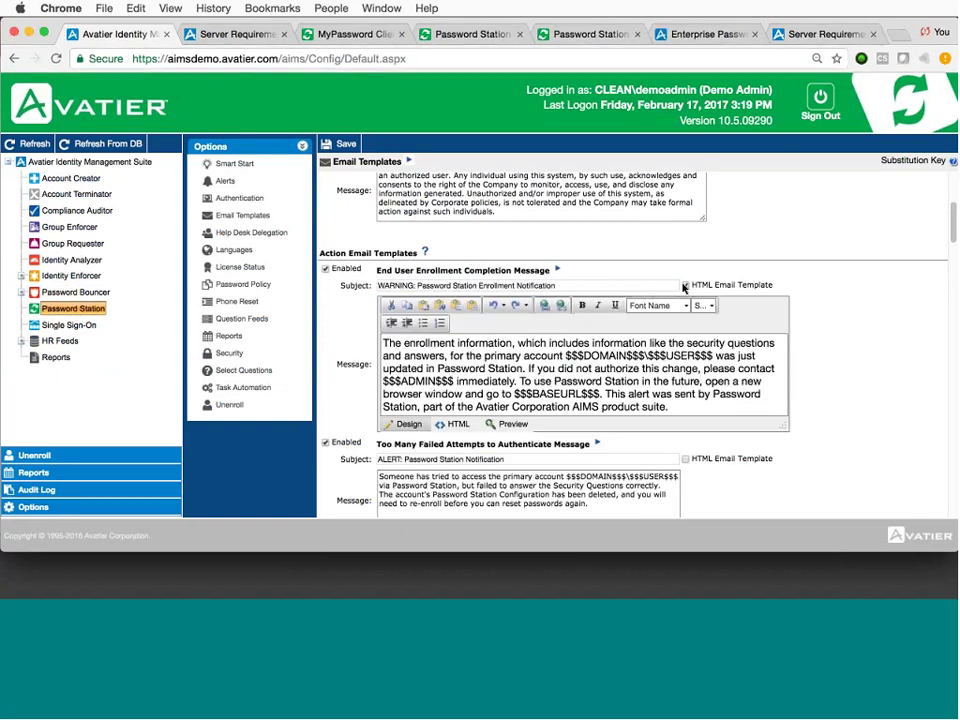
click(685, 287)
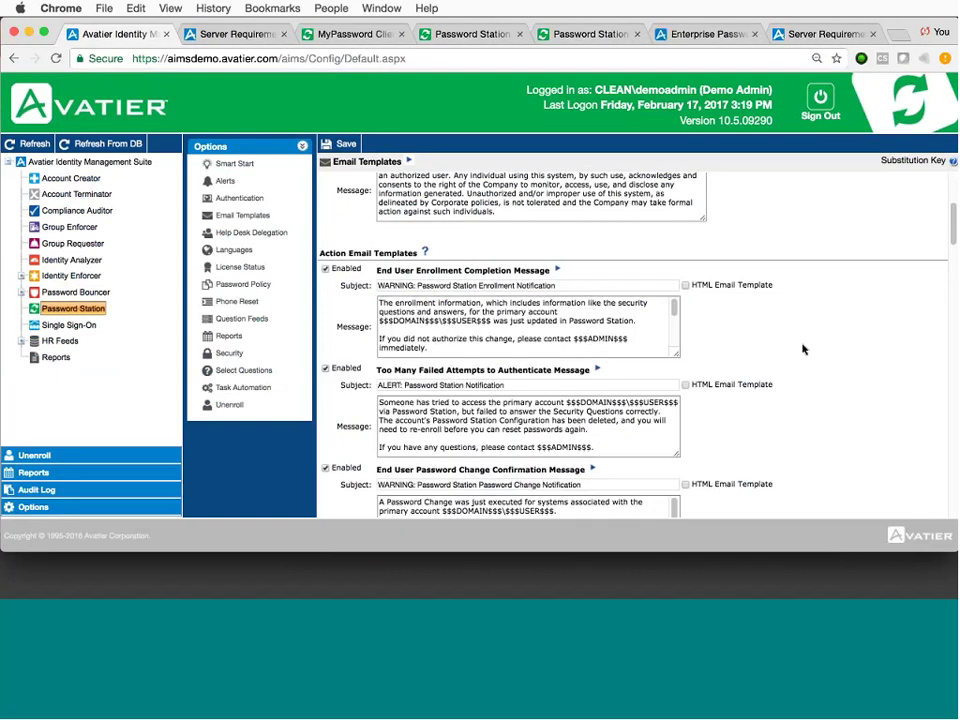
Scroll down to review the password expiration and non-enrolled notification templates.
scroll(810, 350, down, 1)
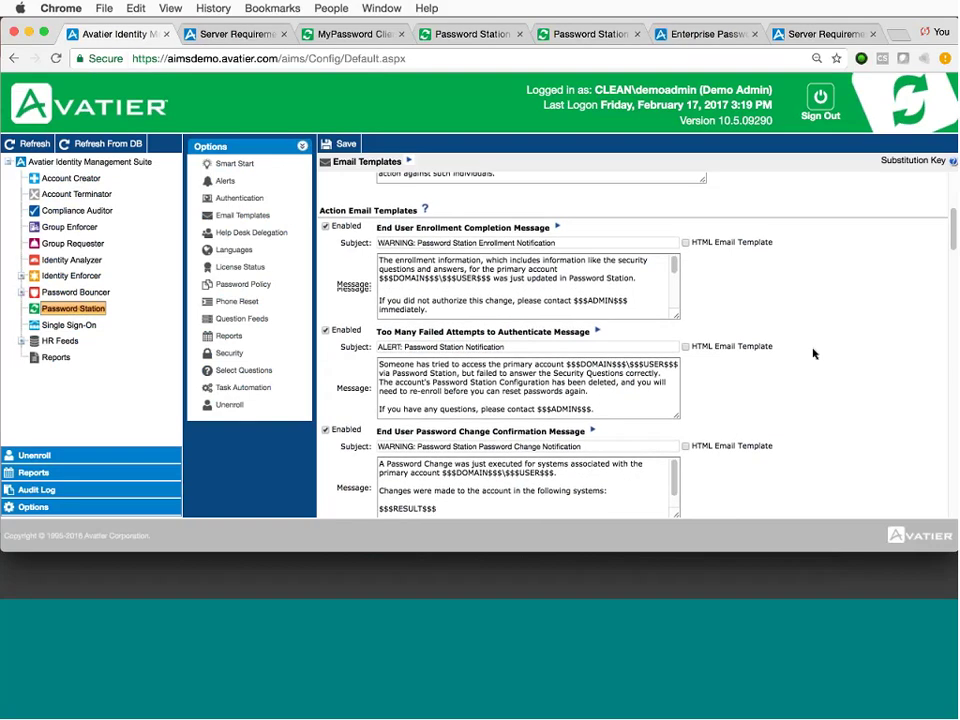
scroll(813, 353, down, 5)
scroll(813, 353, down, 10)
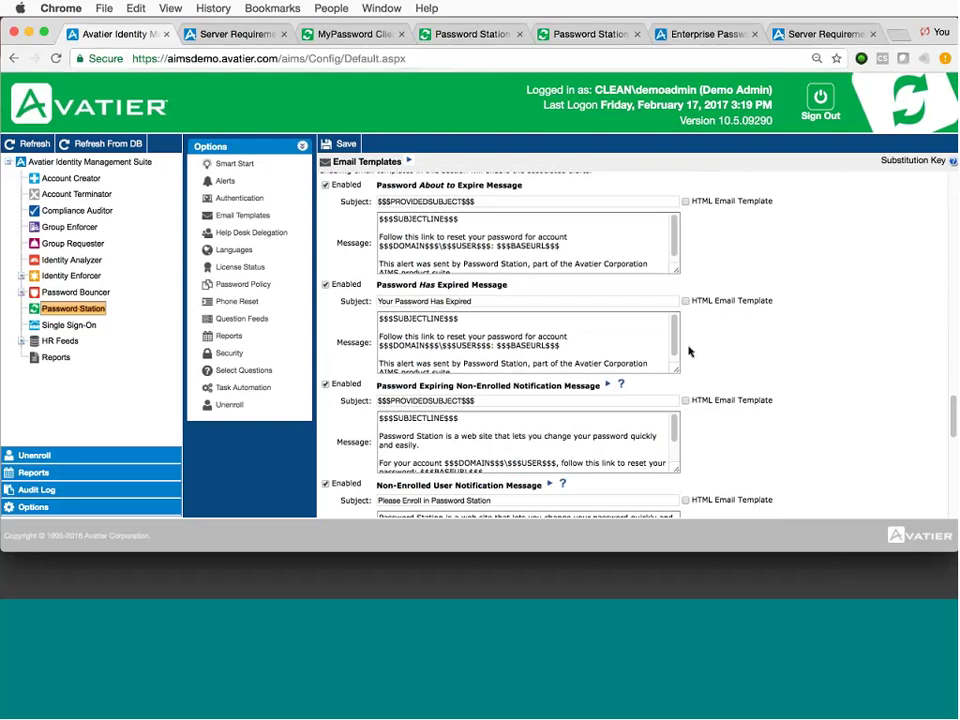
Check Languages and License Status (236 of 2000 licenses used), then list enrolled users.
click(238, 250)
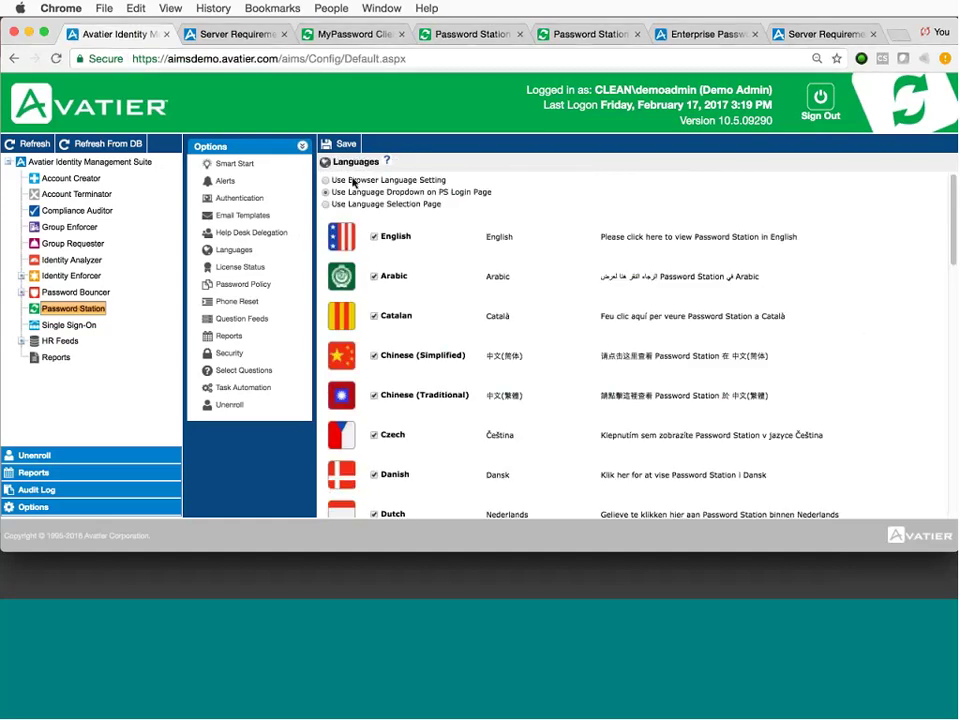
drag(353, 183, 422, 182)
click(414, 199)
scroll(553, 302, down, 5)
scroll(553, 302, up, 5)
click(245, 267)
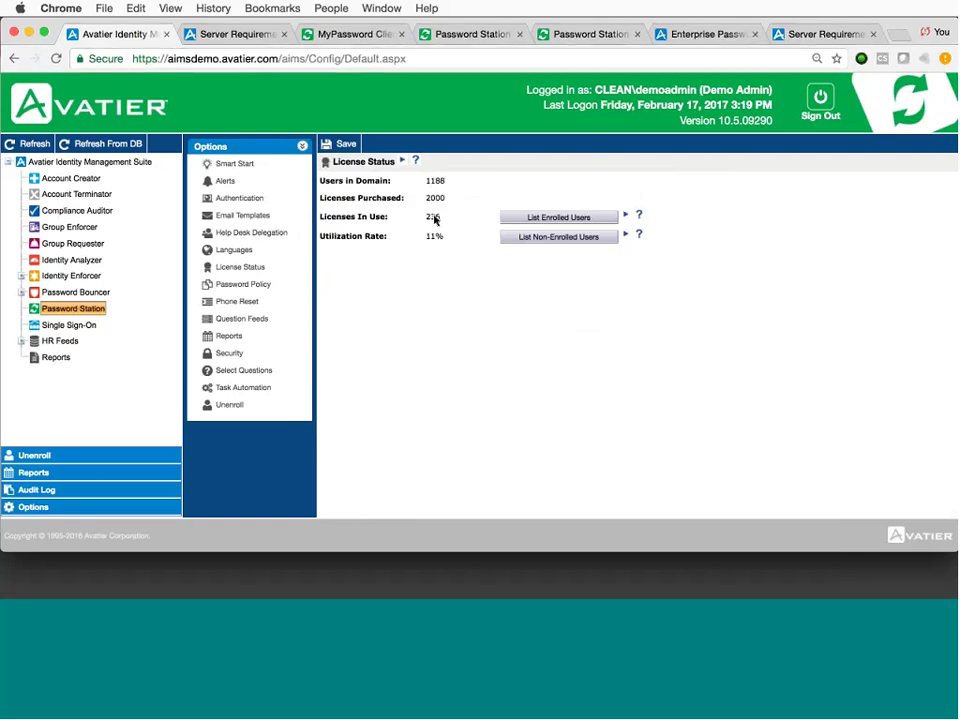
click(534, 219)
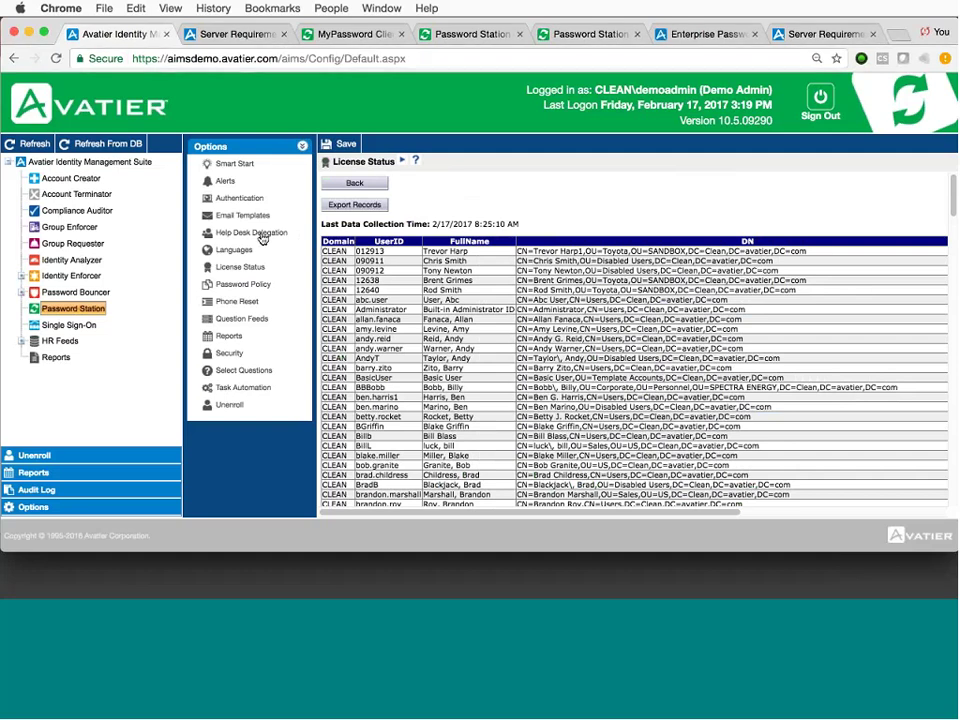
click(230, 355)
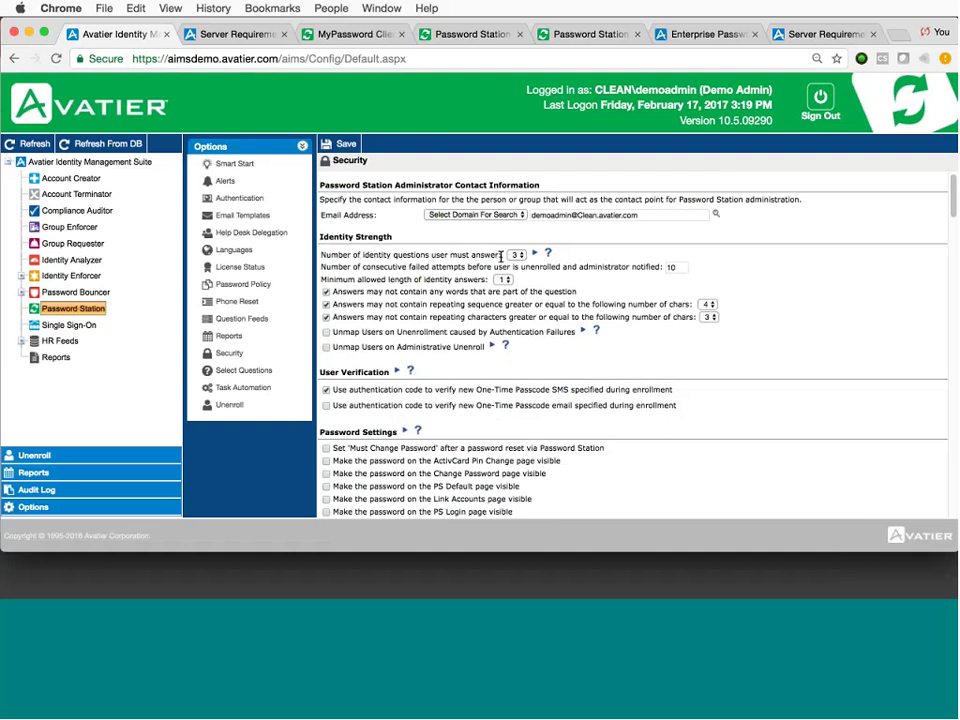
click(517, 255)
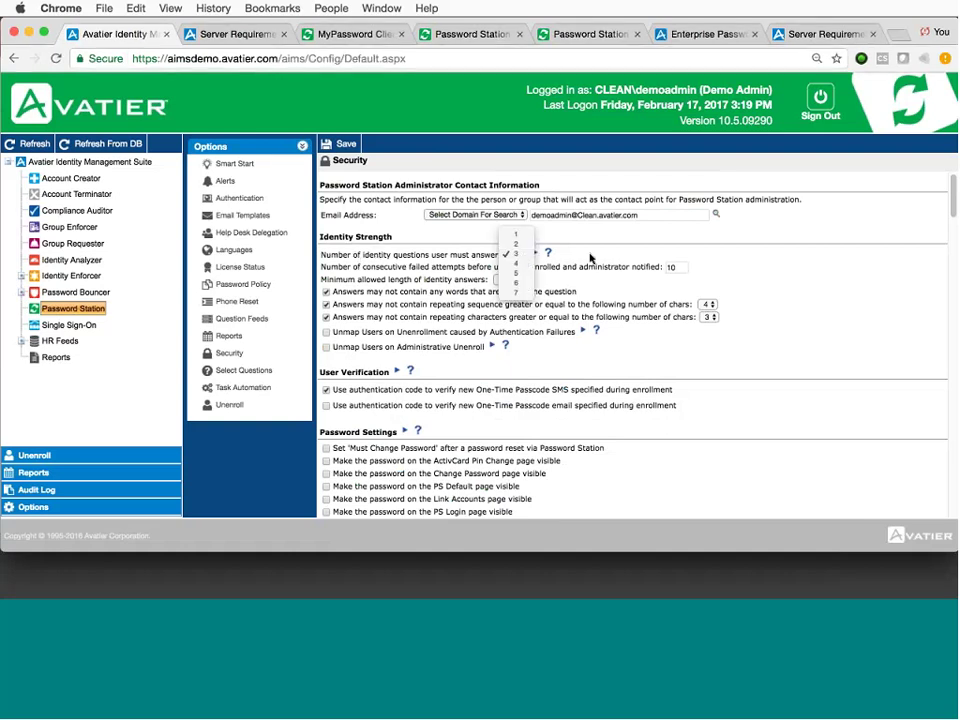
click(517, 255)
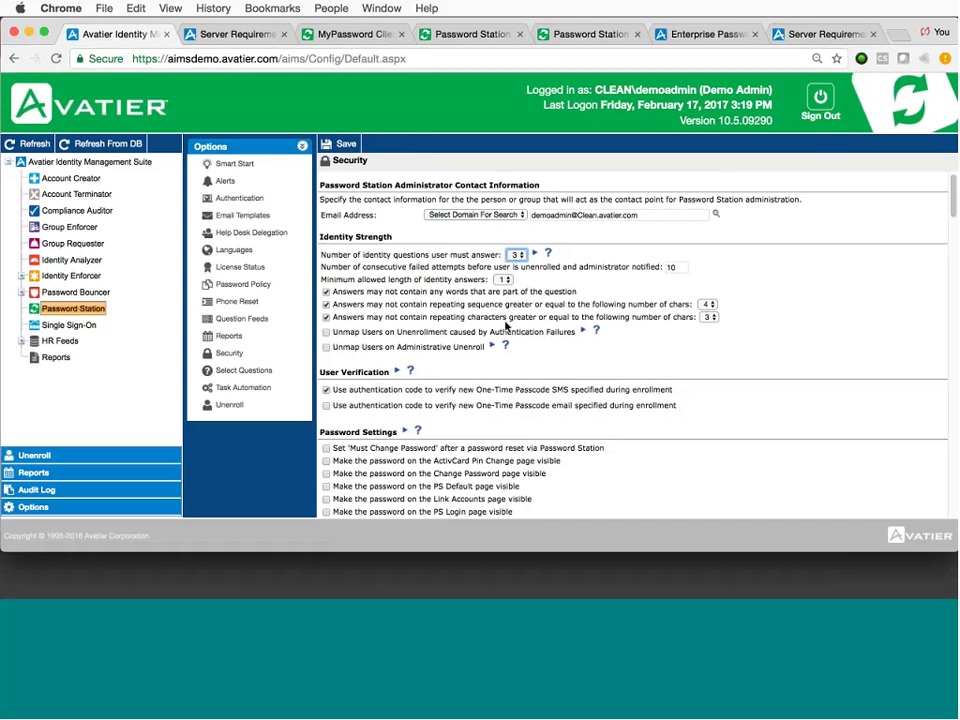
scroll(760, 380, down, 5)
scroll(760, 380, down, 2)
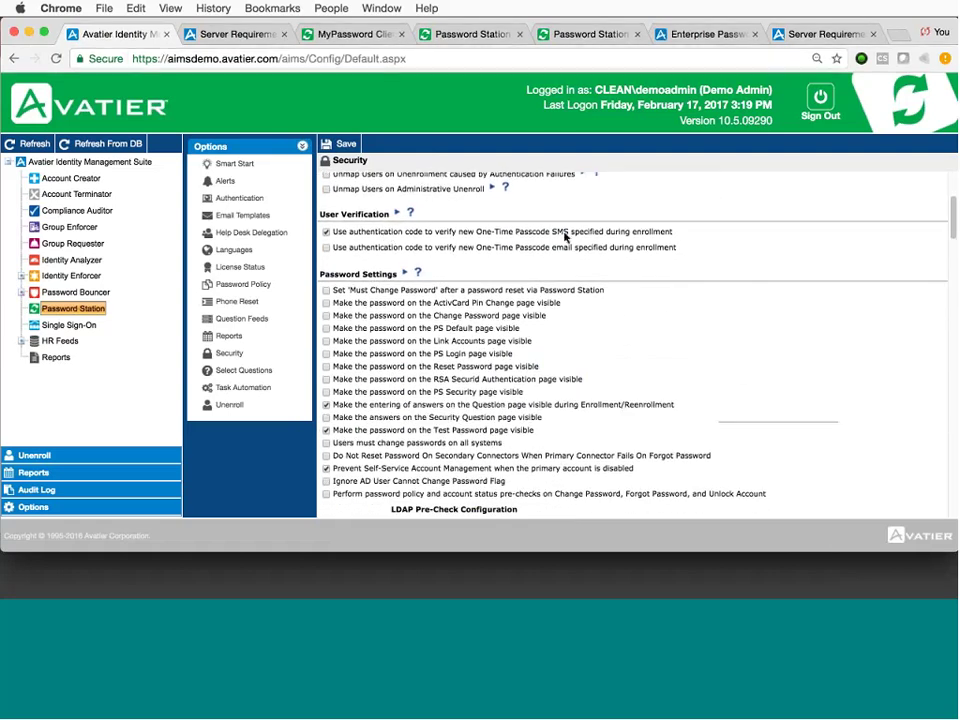
scroll(729, 327, down, 6)
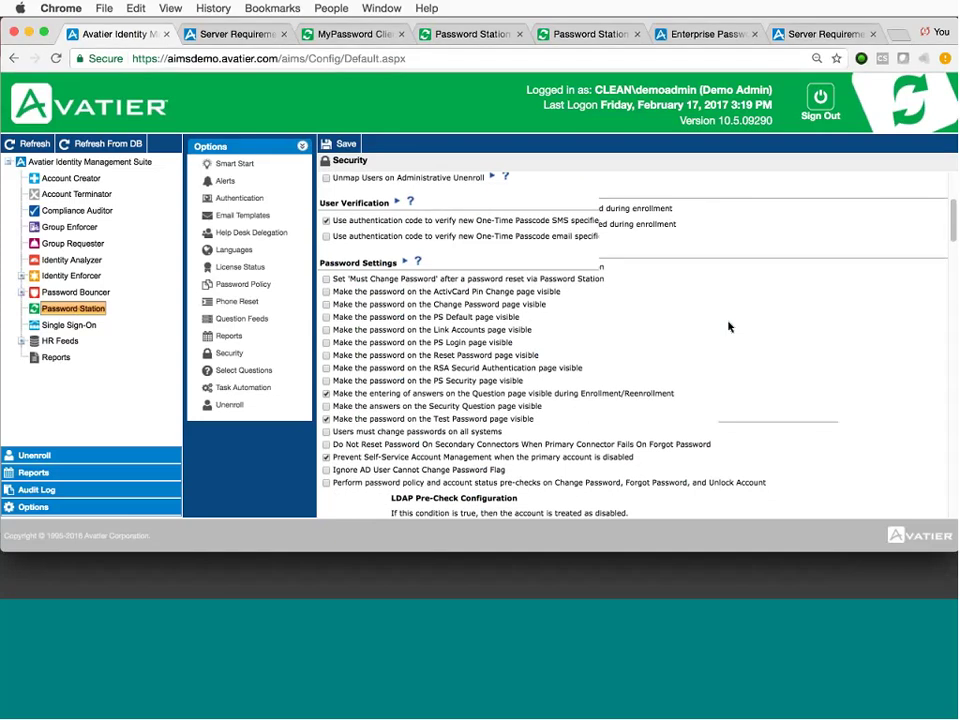
scroll(729, 327, down, 10)
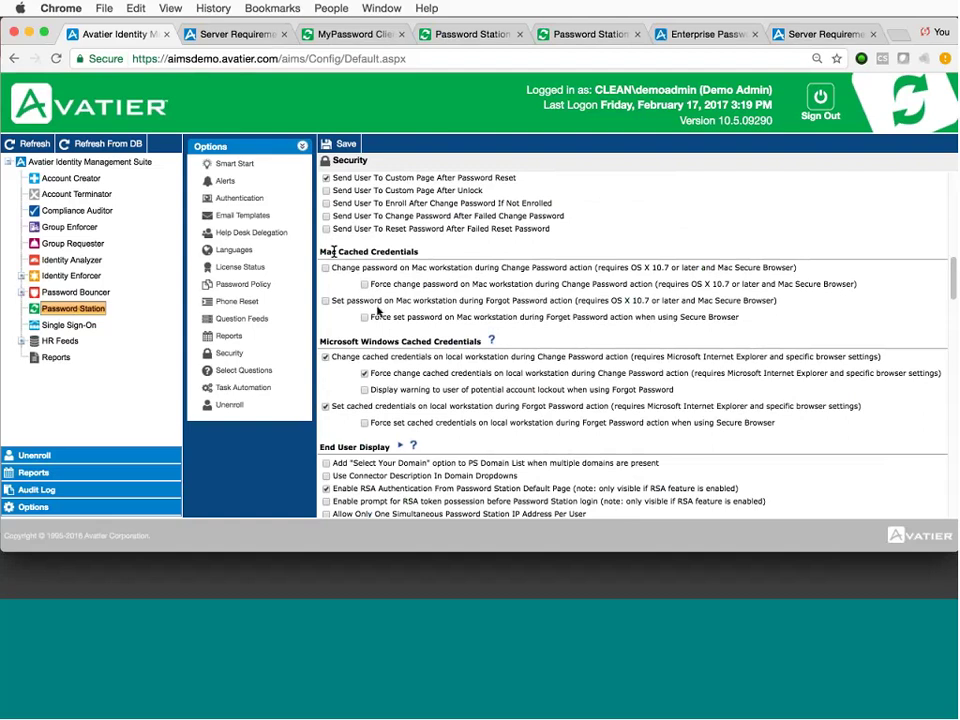
scroll(836, 367, down, 7)
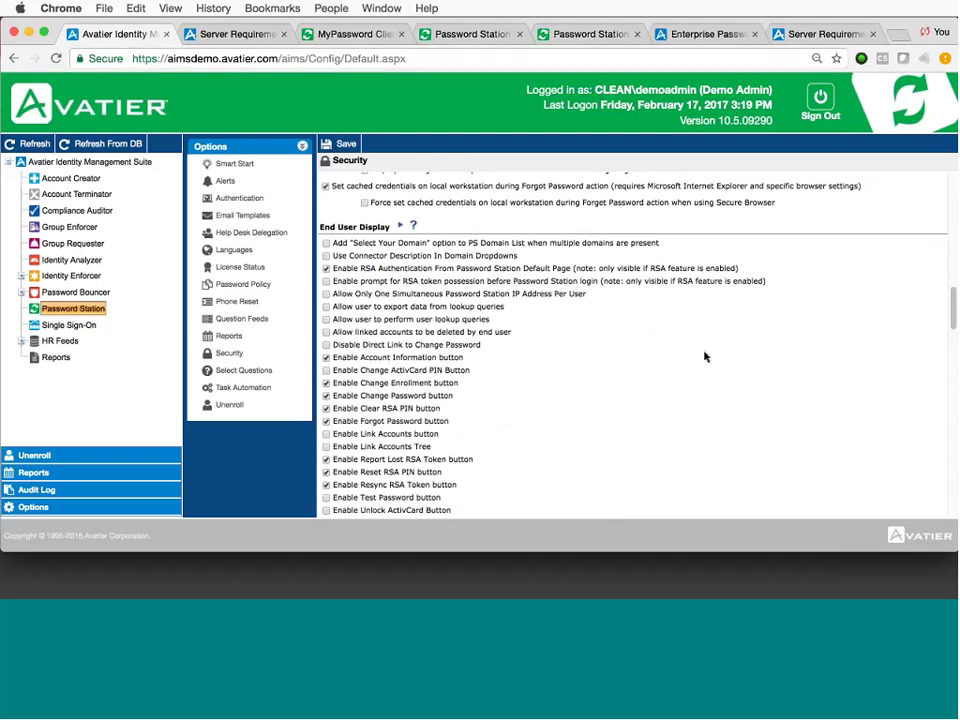
scroll(704, 357, down, 5)
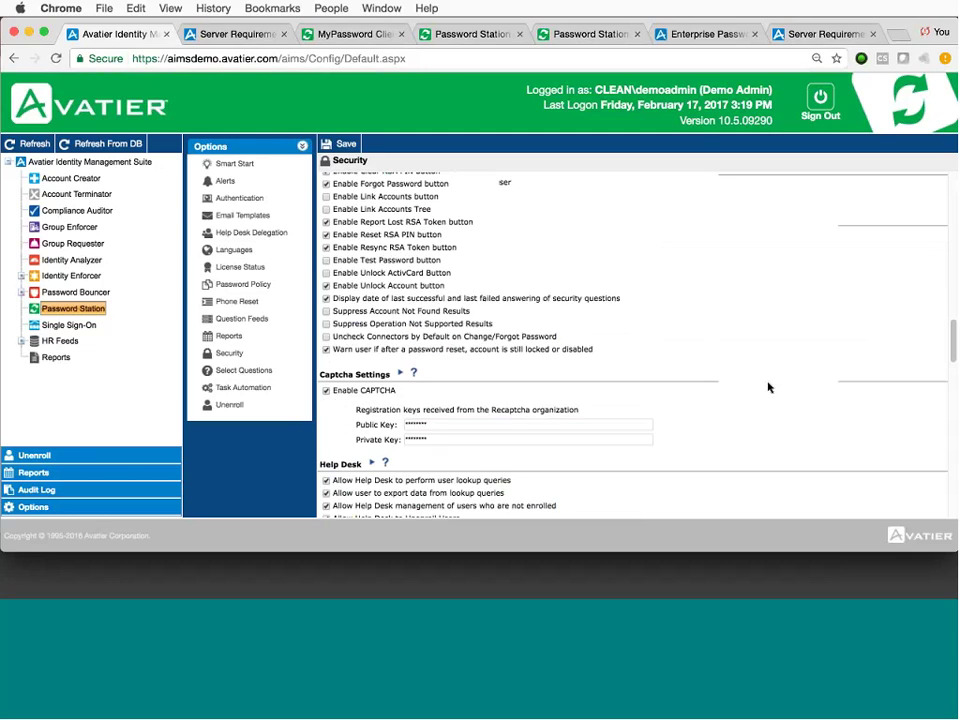
scroll(768, 387, down, 6)
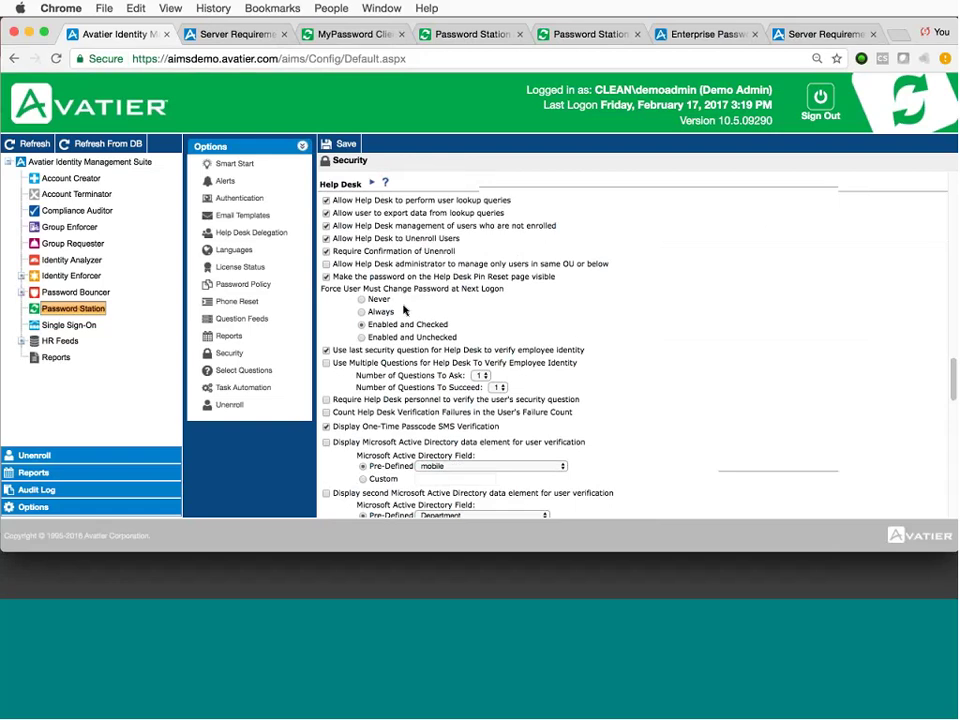
drag(364, 350, 586, 351)
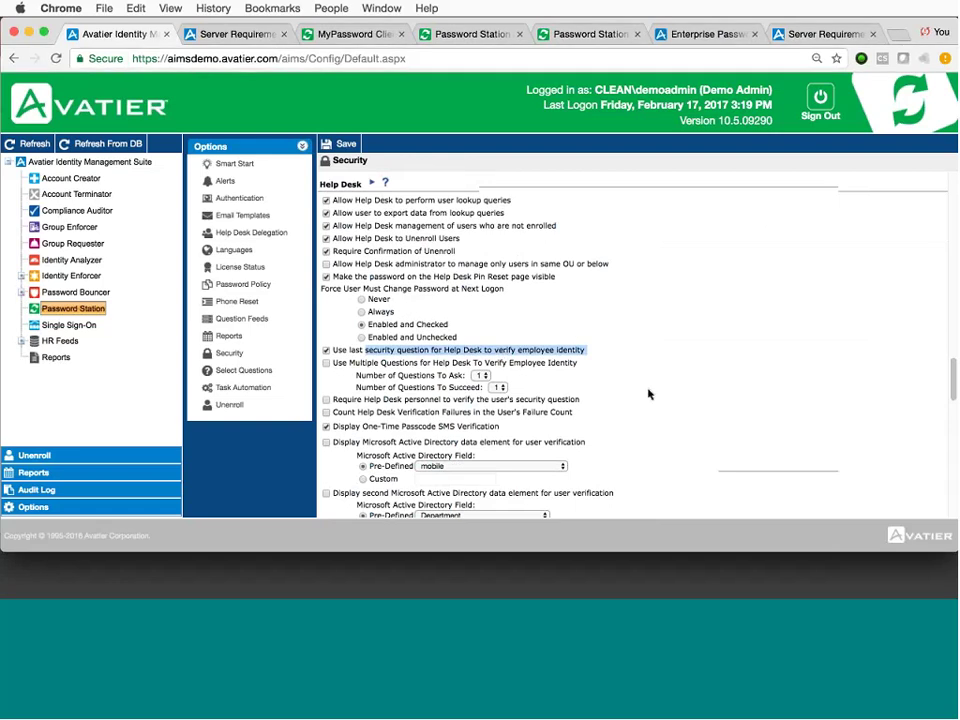
drag(347, 423, 652, 432)
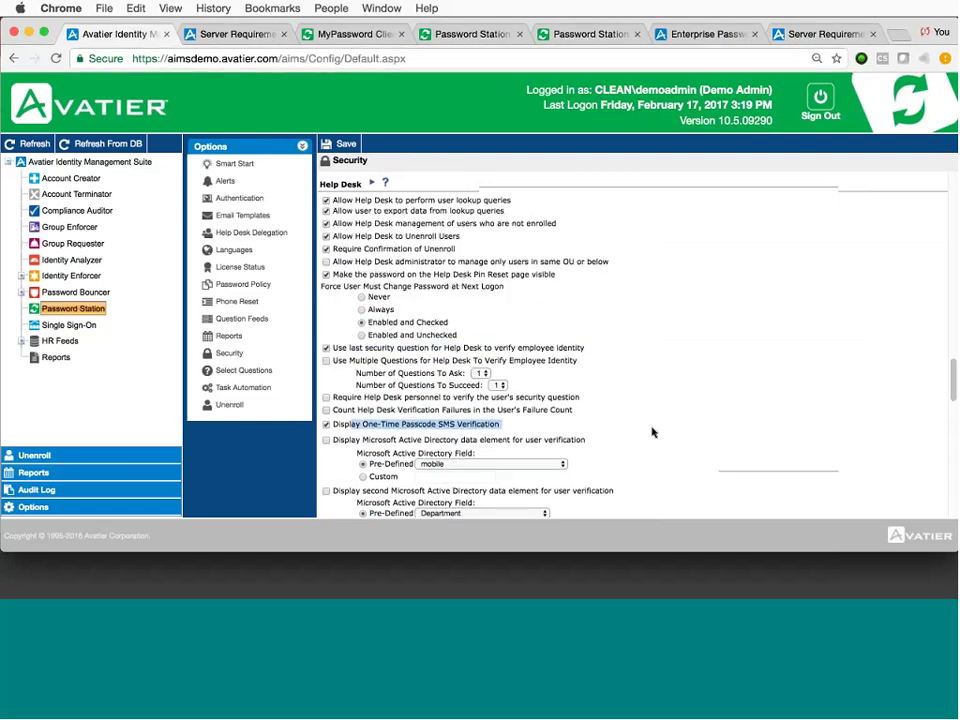
scroll(652, 432, down, 3)
click(604, 392)
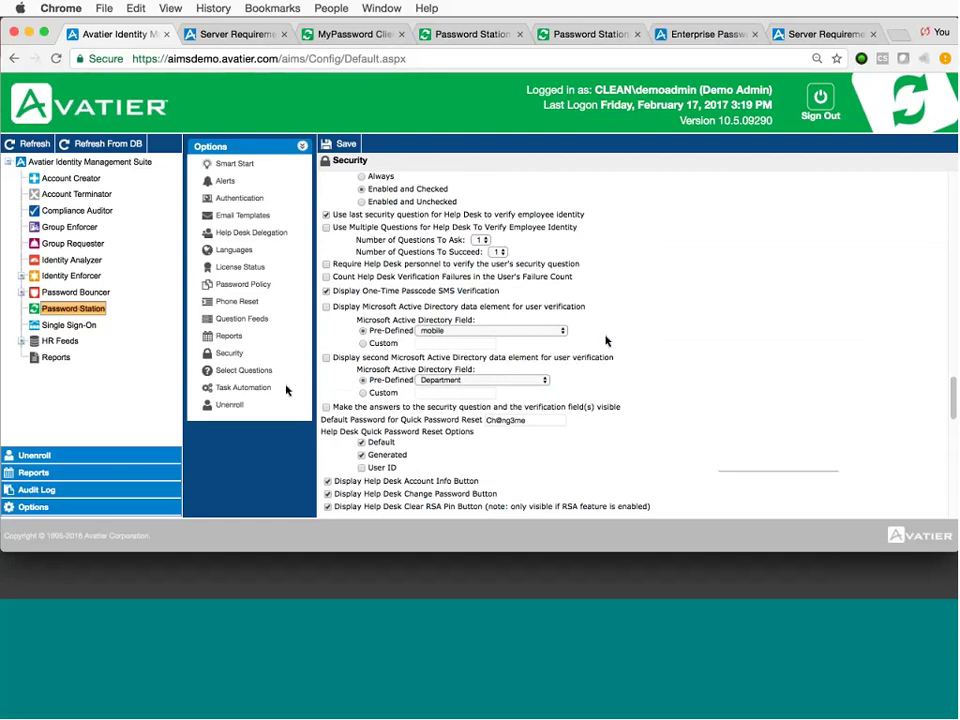
click(240, 372)
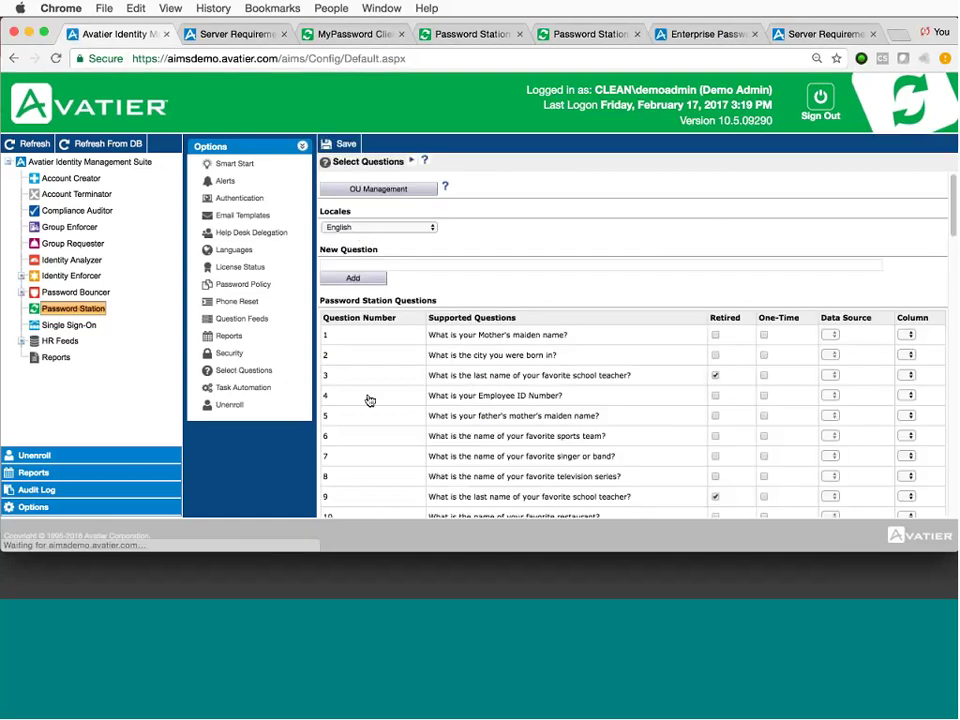
In Select Questions, check the New Question locale list, leaving English selected.
scroll(583, 396, down, 2)
scroll(583, 398, up, 2)
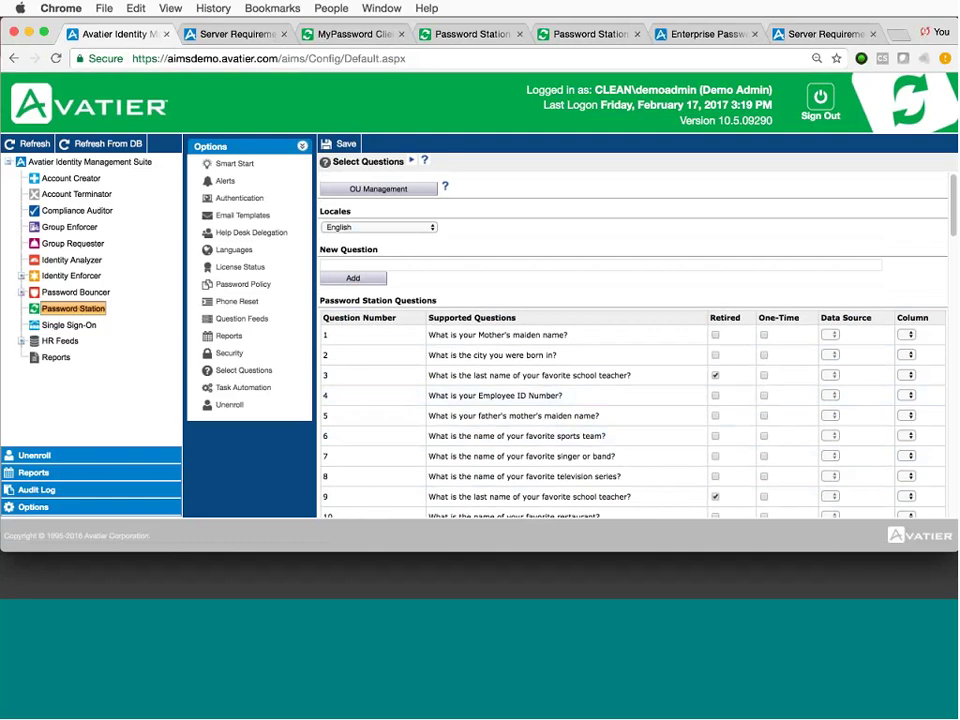
click(506, 265)
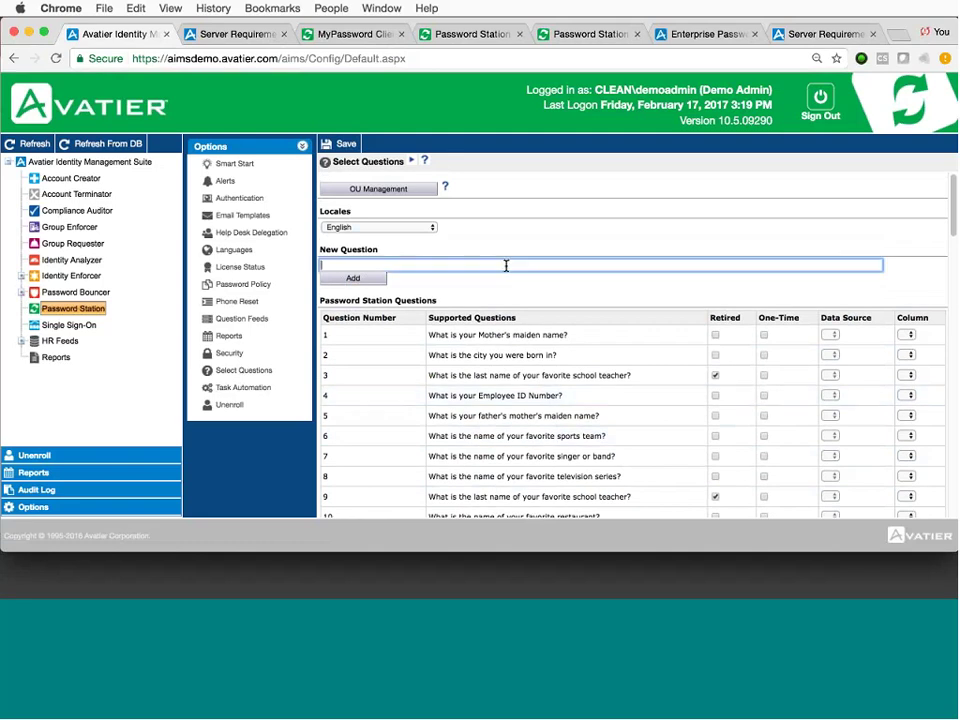
click(432, 228)
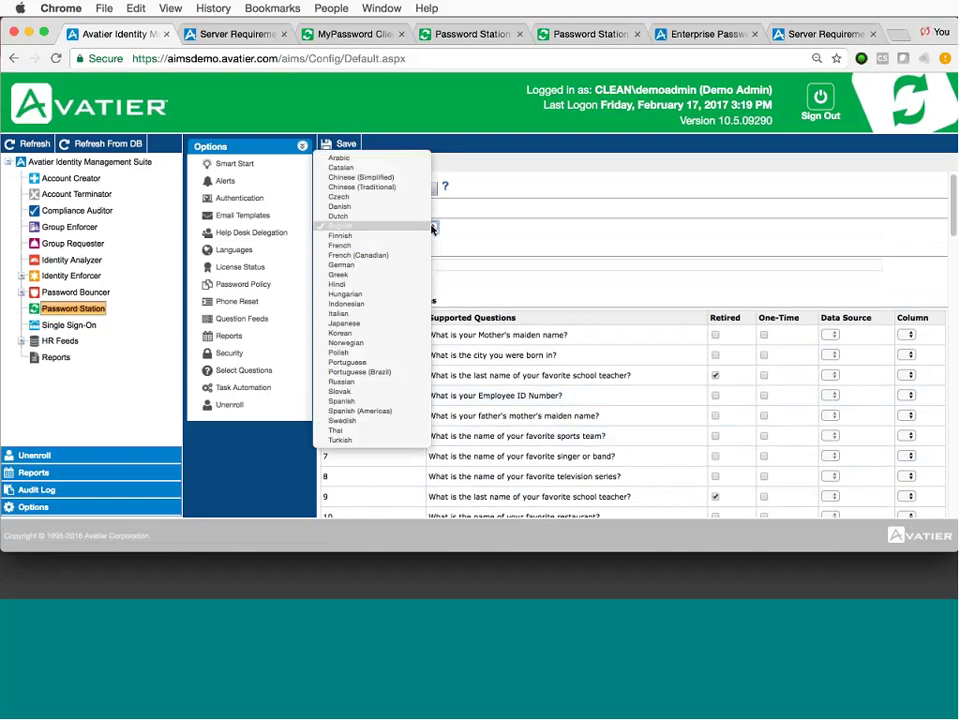
click(505, 230)
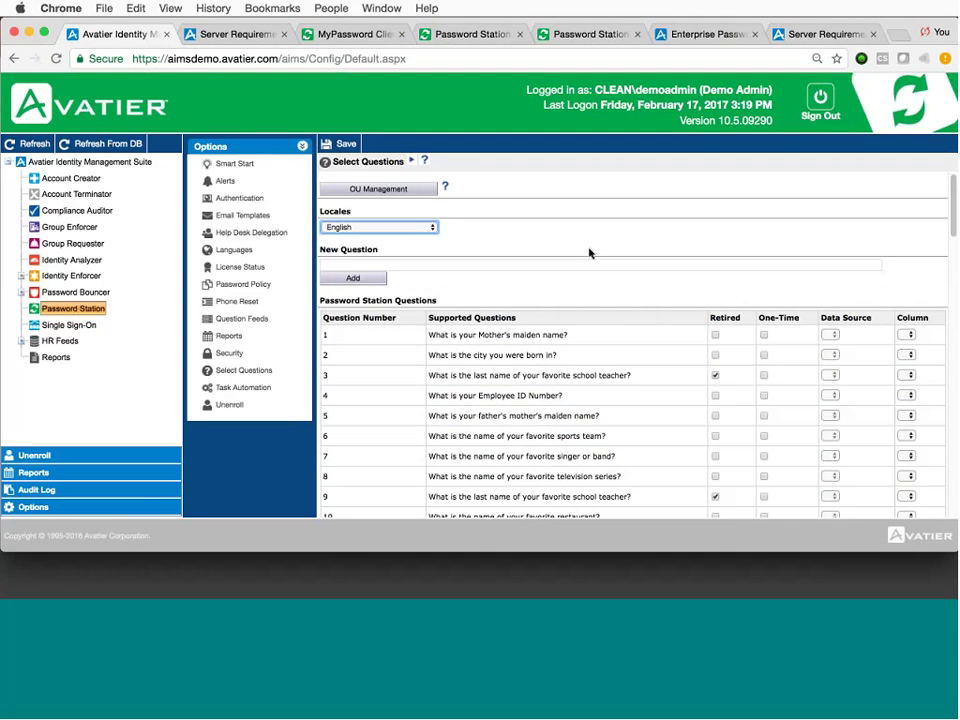
Open the Global password policy and view its Special Characters and Word List Filters settings.
click(18, 292)
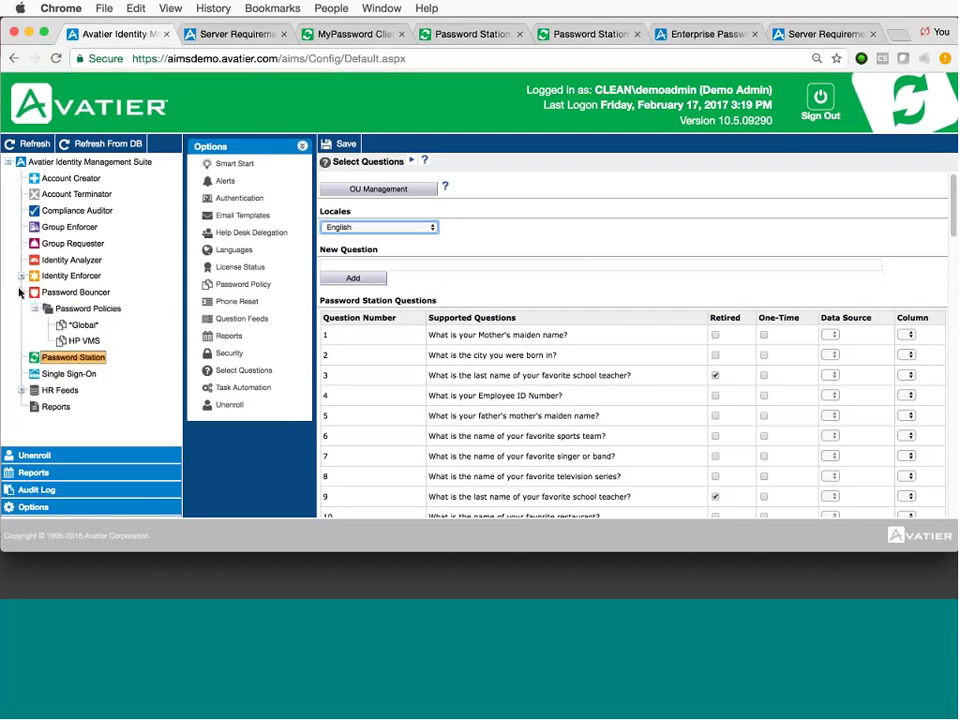
click(89, 325)
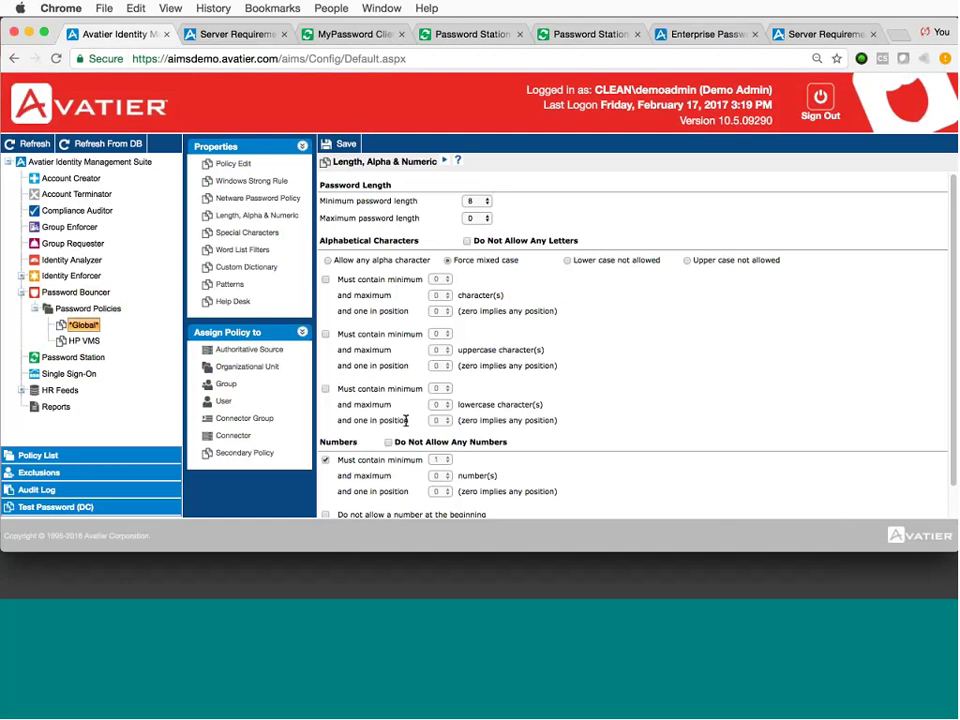
click(264, 235)
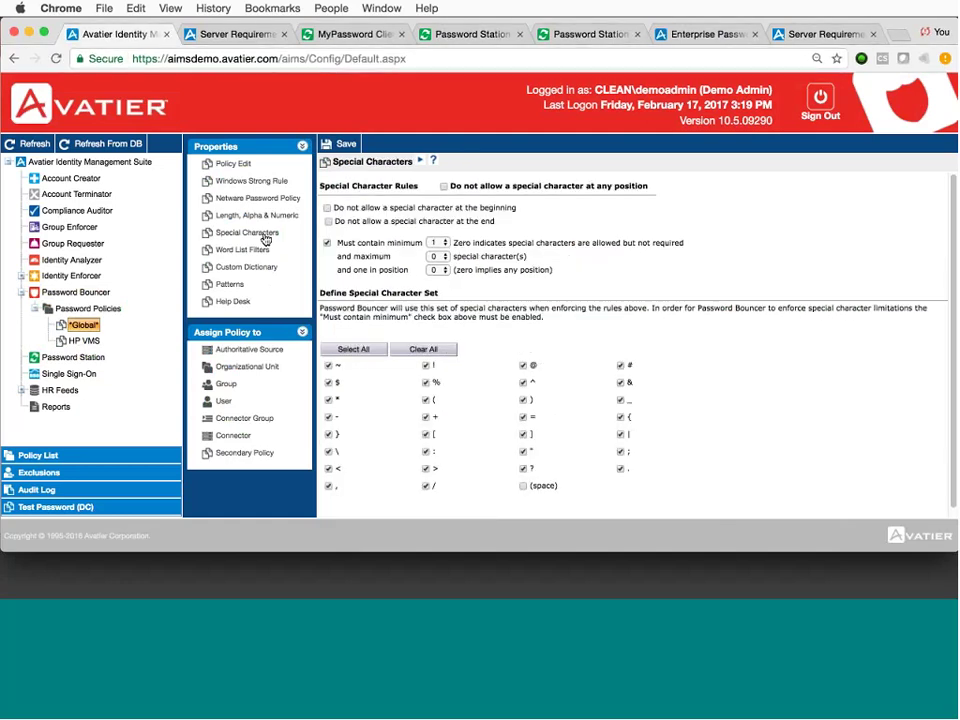
click(258, 251)
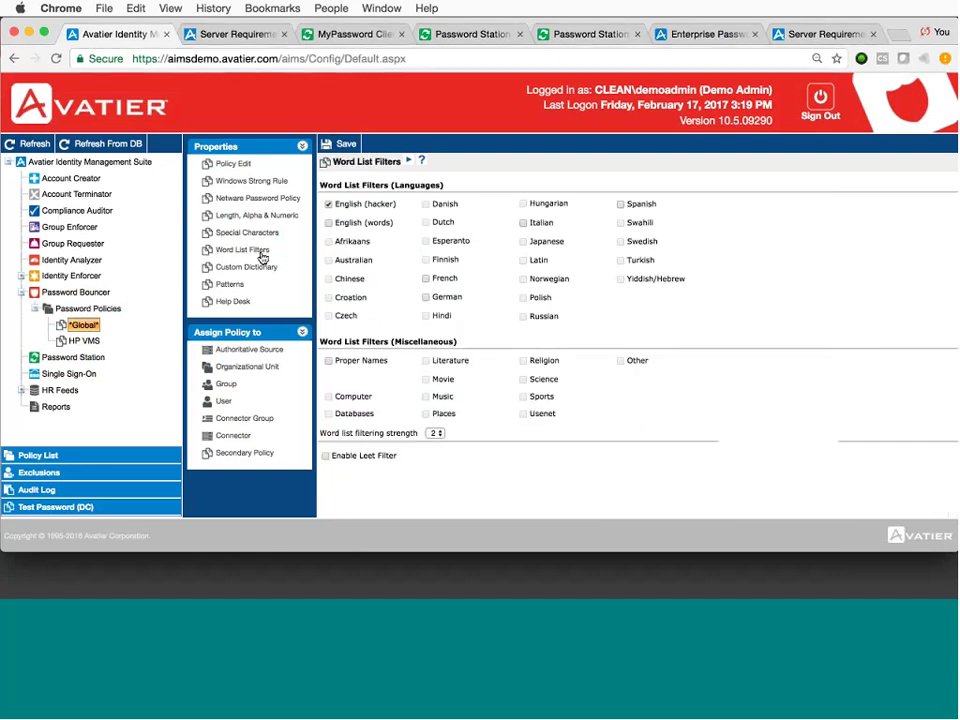
Add the word 'password' to the Global policy's Custom Dictionary.
click(259, 267)
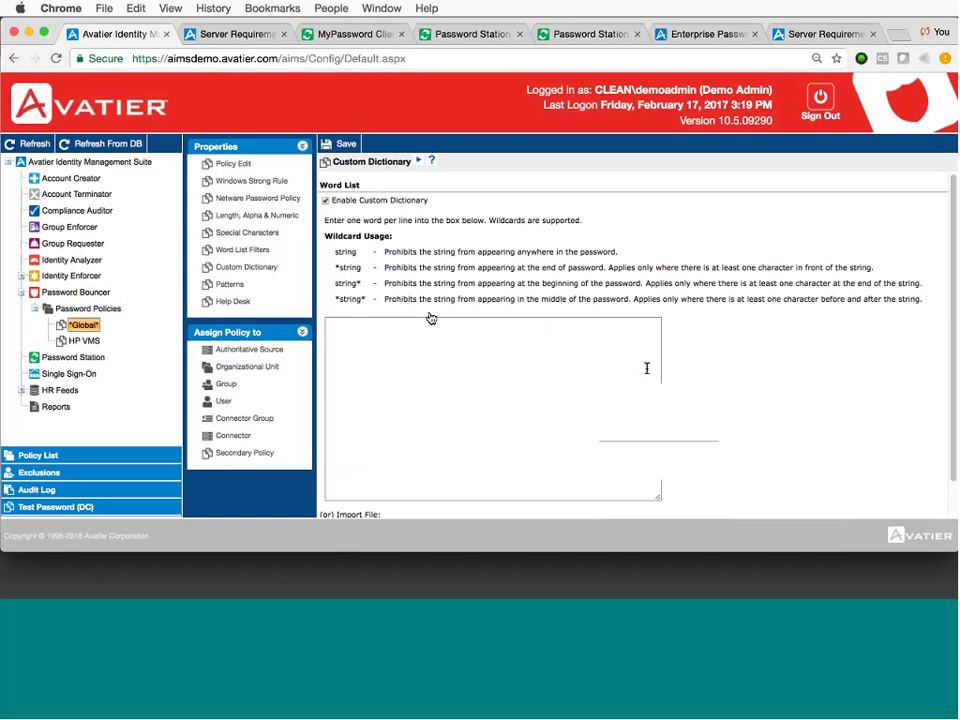
scroll(716, 405, down, 1)
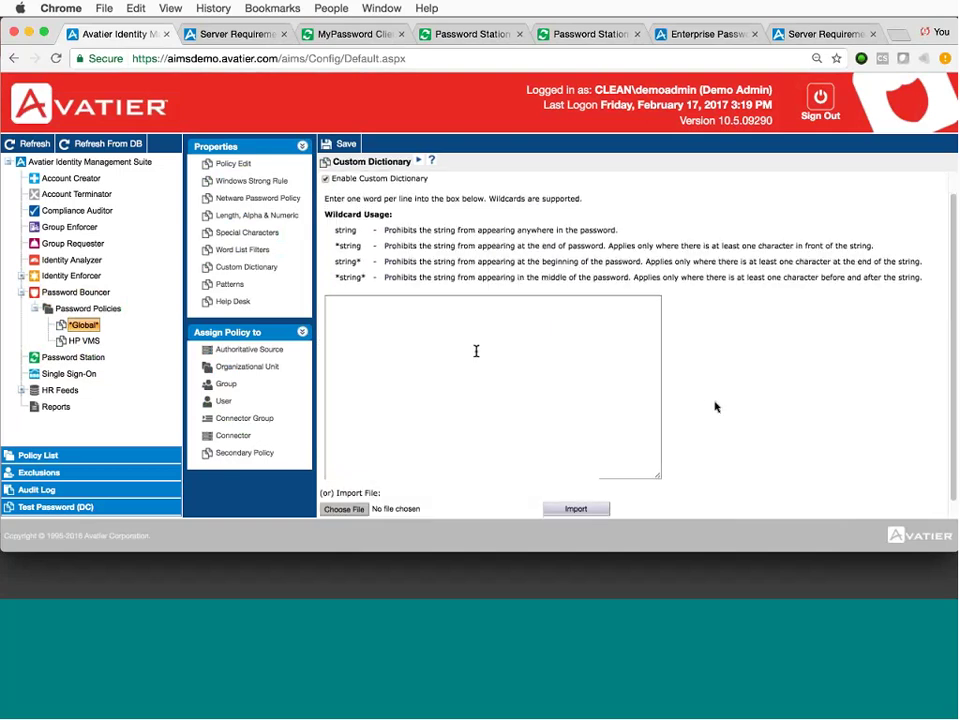
click(429, 338)
text(passwor)
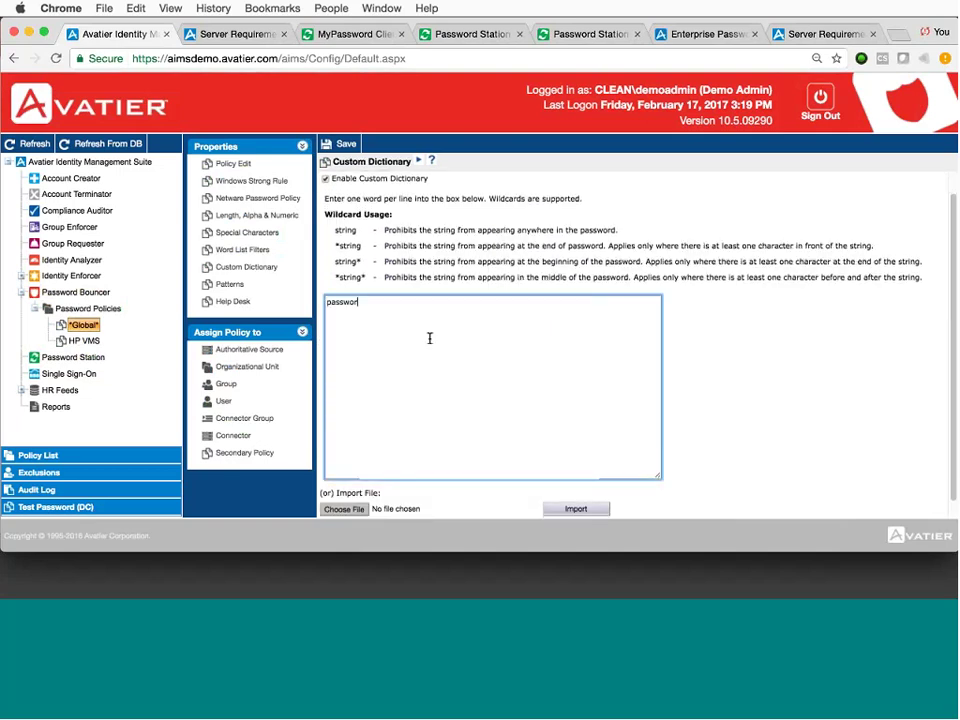
text(d)
Review the Global policy's Patterns rules, then return to the AIMS home page via Bookmarks.
click(242, 286)
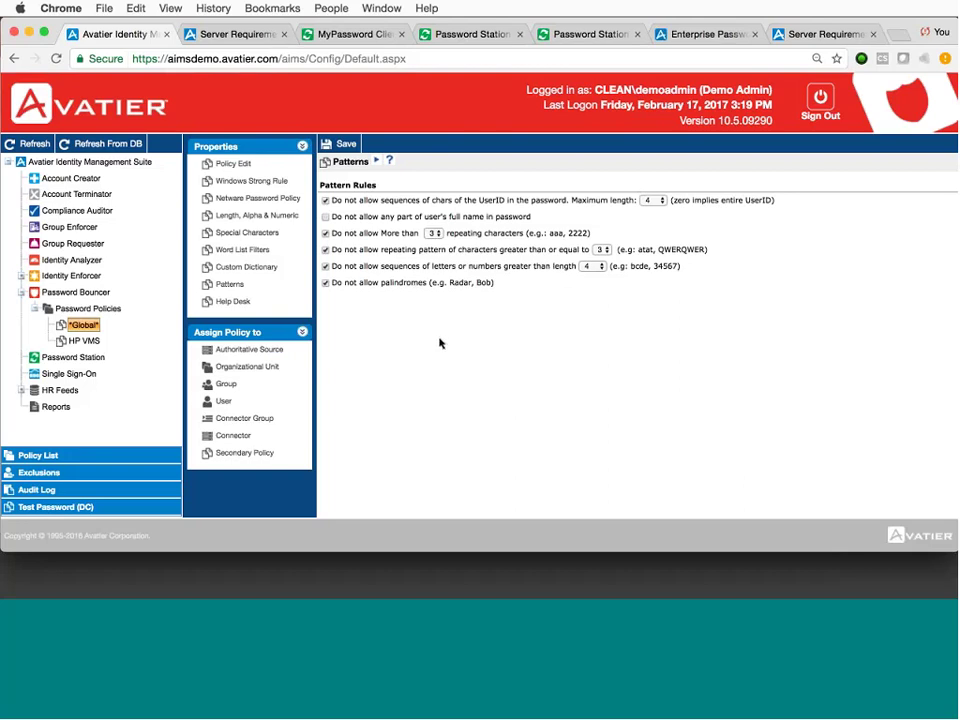
click(274, 8)
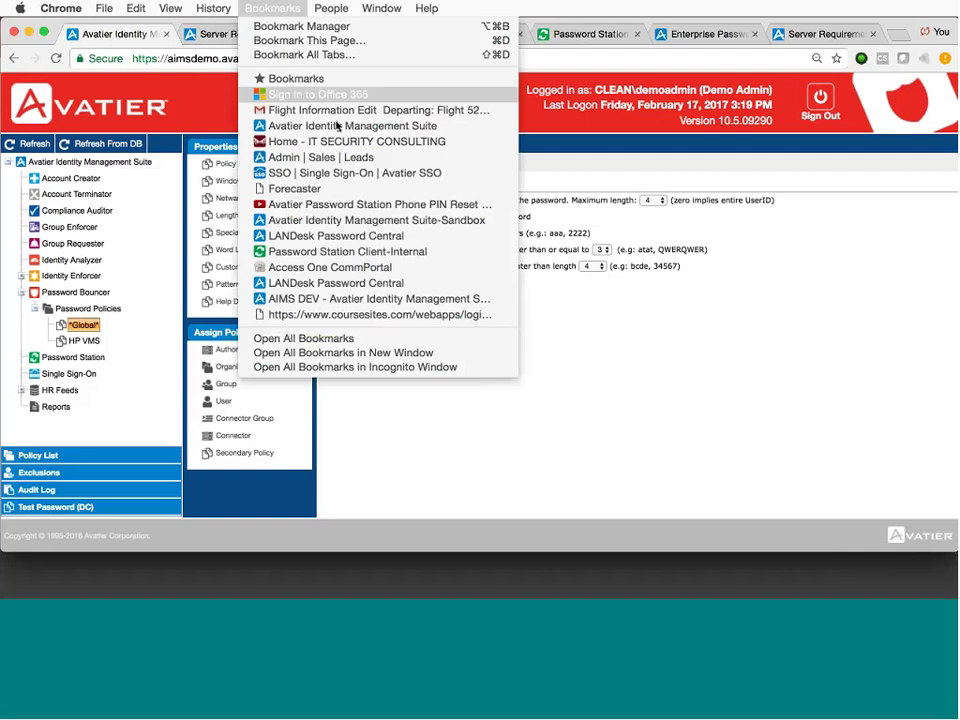
click(336, 125)
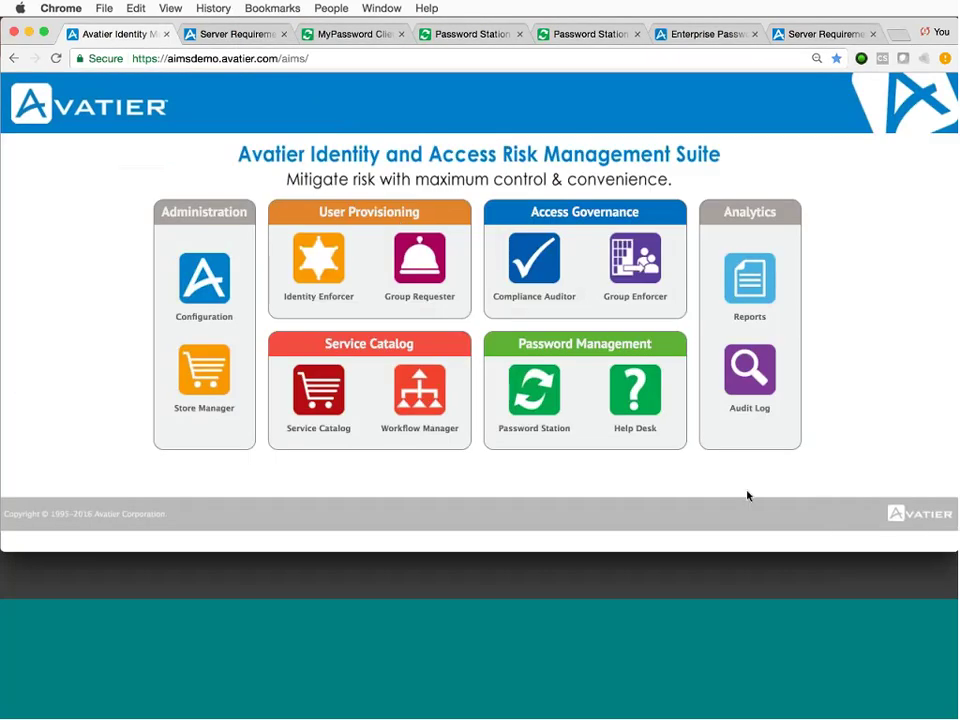
click(30, 32)
Bring the PowerPoint deck forward on slide 9, Questions/Next Steps, and view Slide Show options.
click(235, 29)
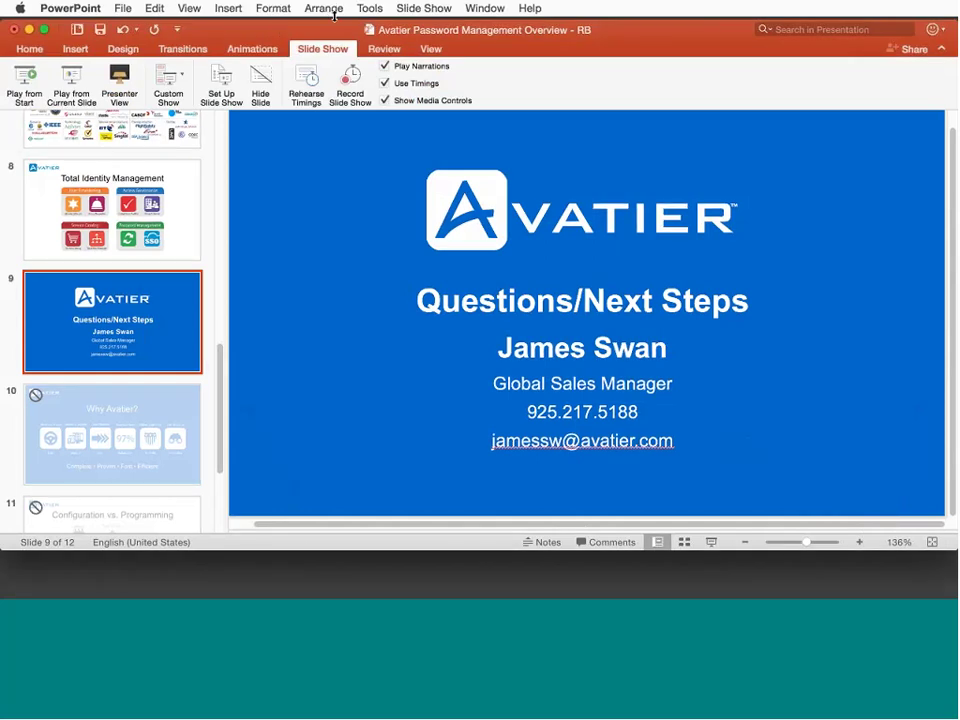
click(420, 9)
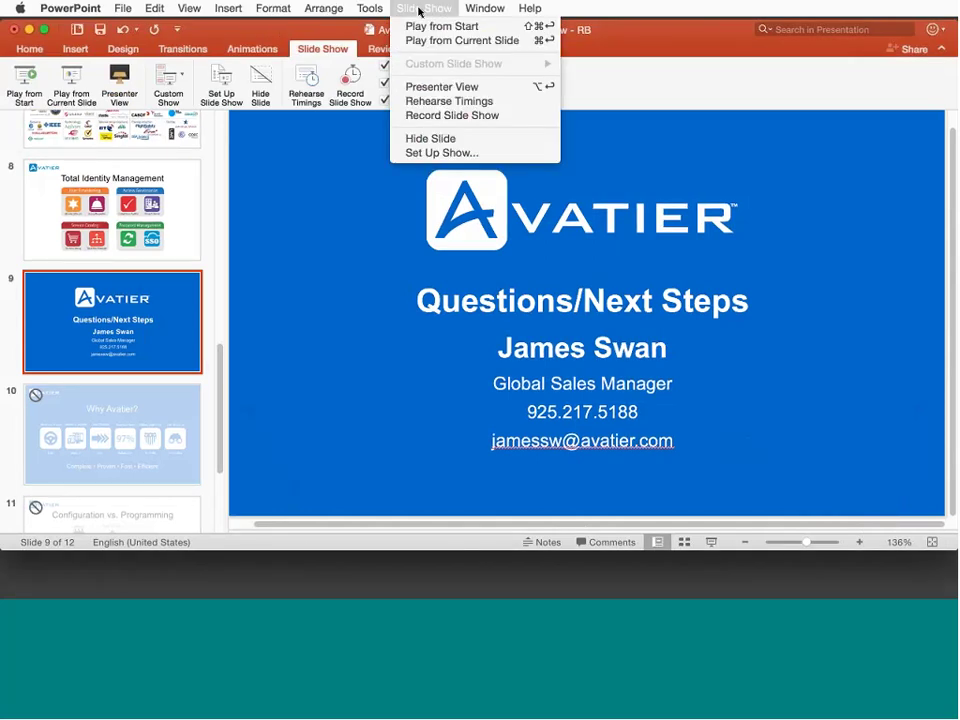